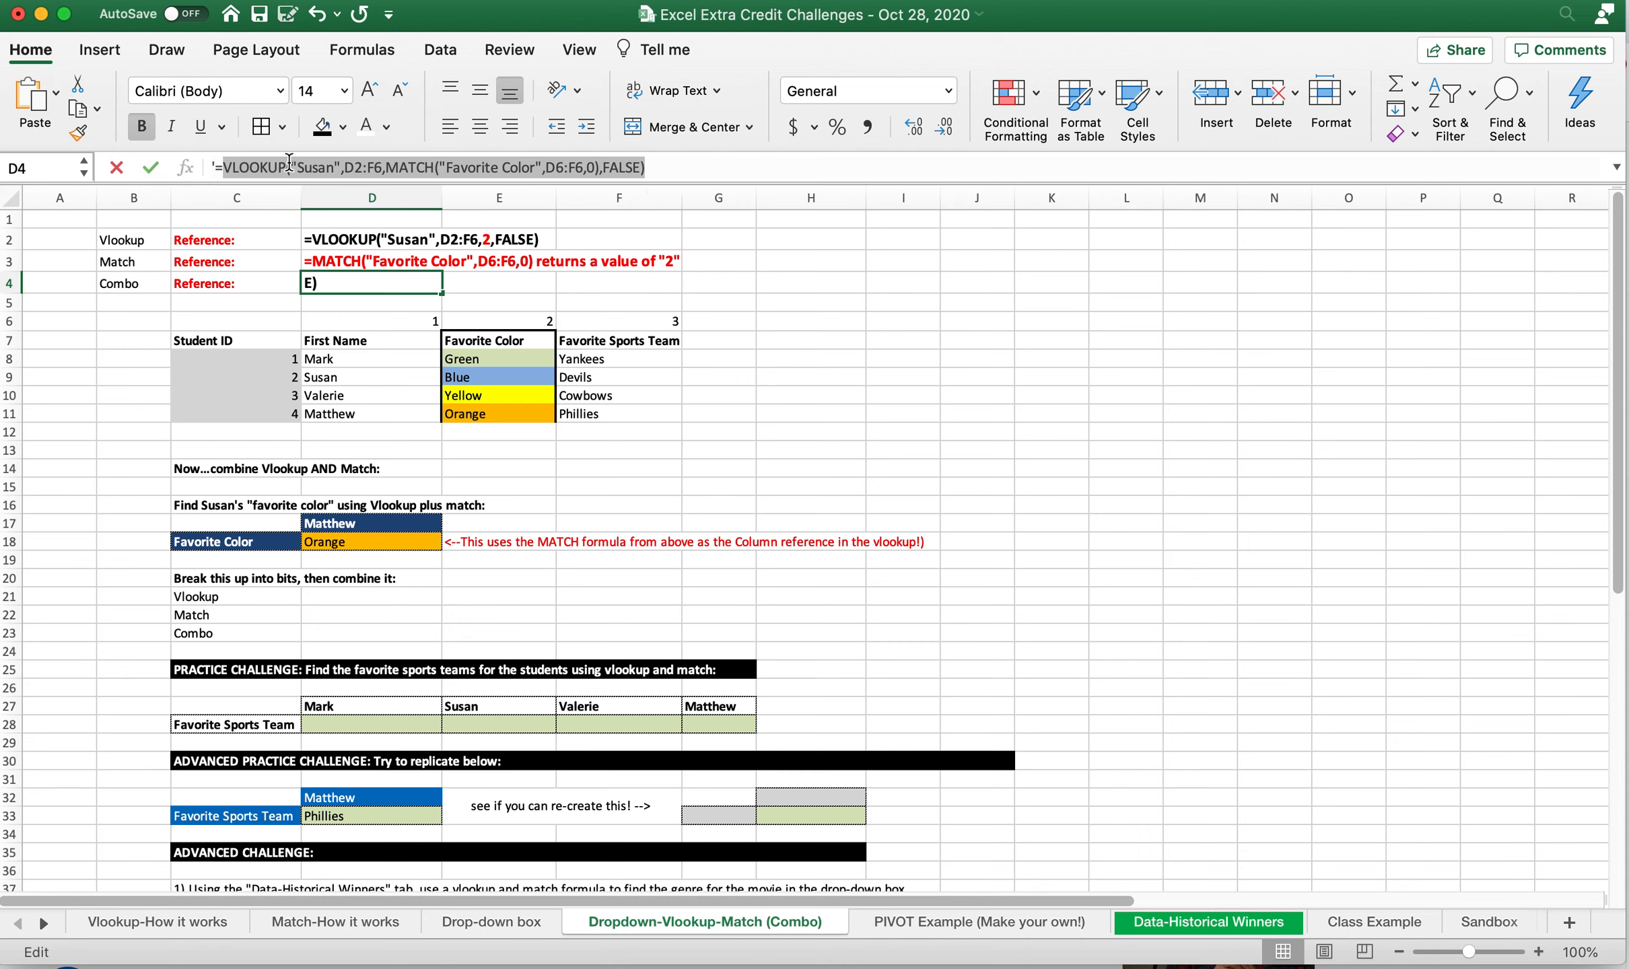
Examine the MATCH part nested in the combined VLOOKUP reference formula in D4, without editing the cell
{"action": "right_click", "coordinate": [406, 166]}
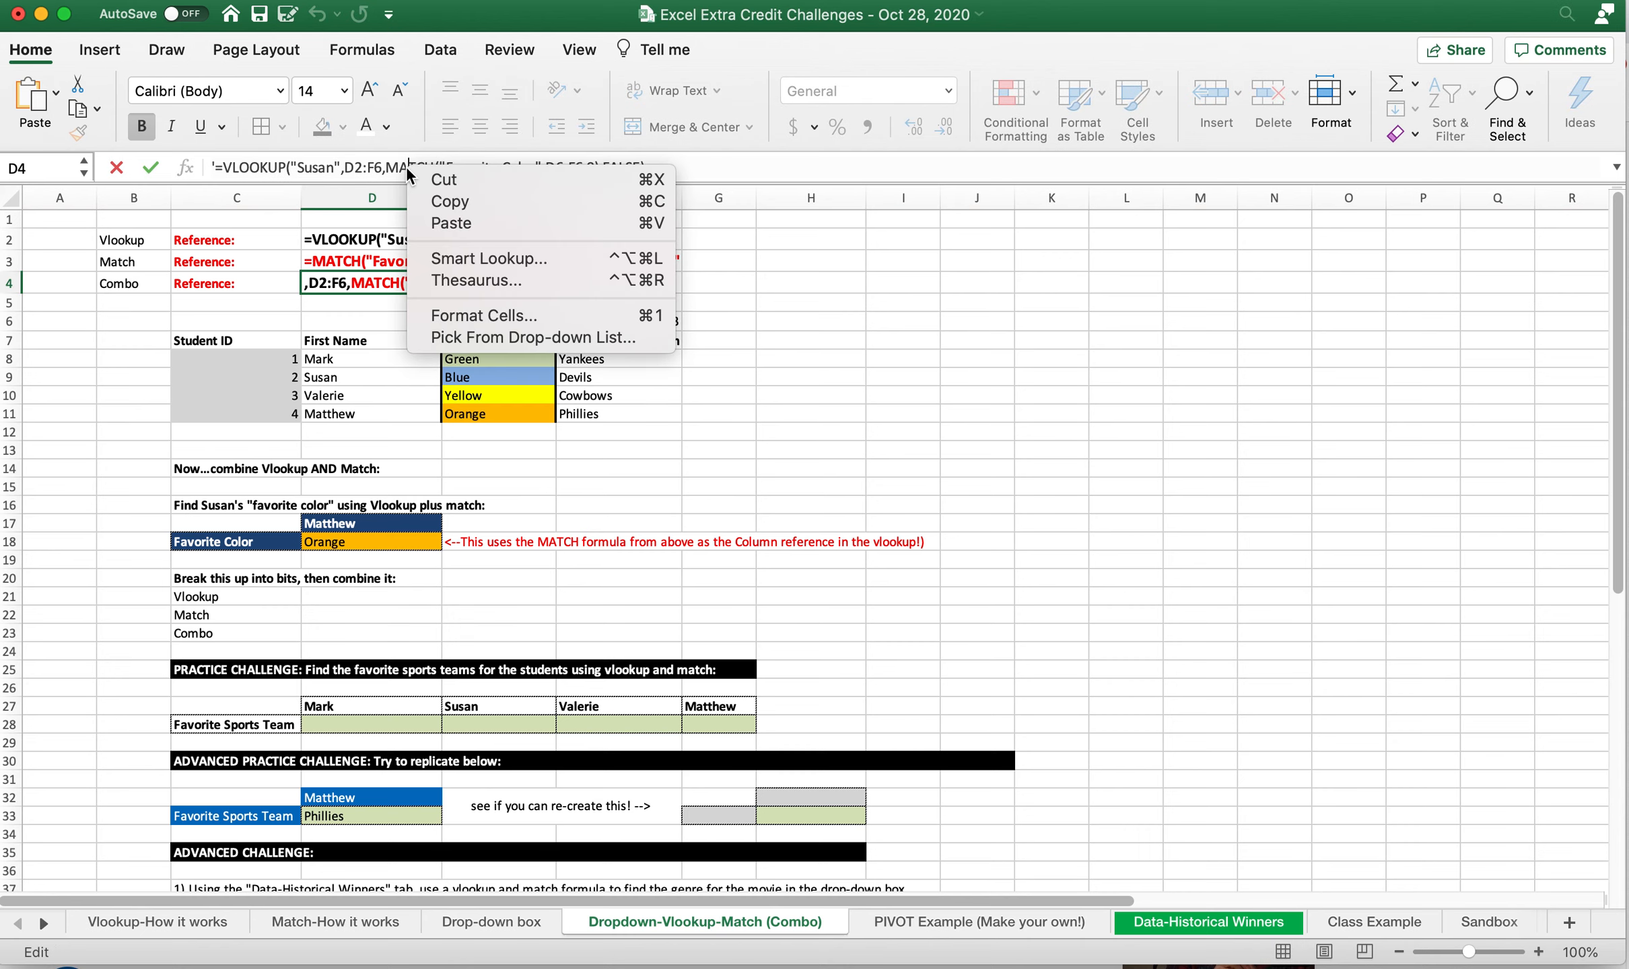
{"action": "left_click", "coordinate": [398, 165]}
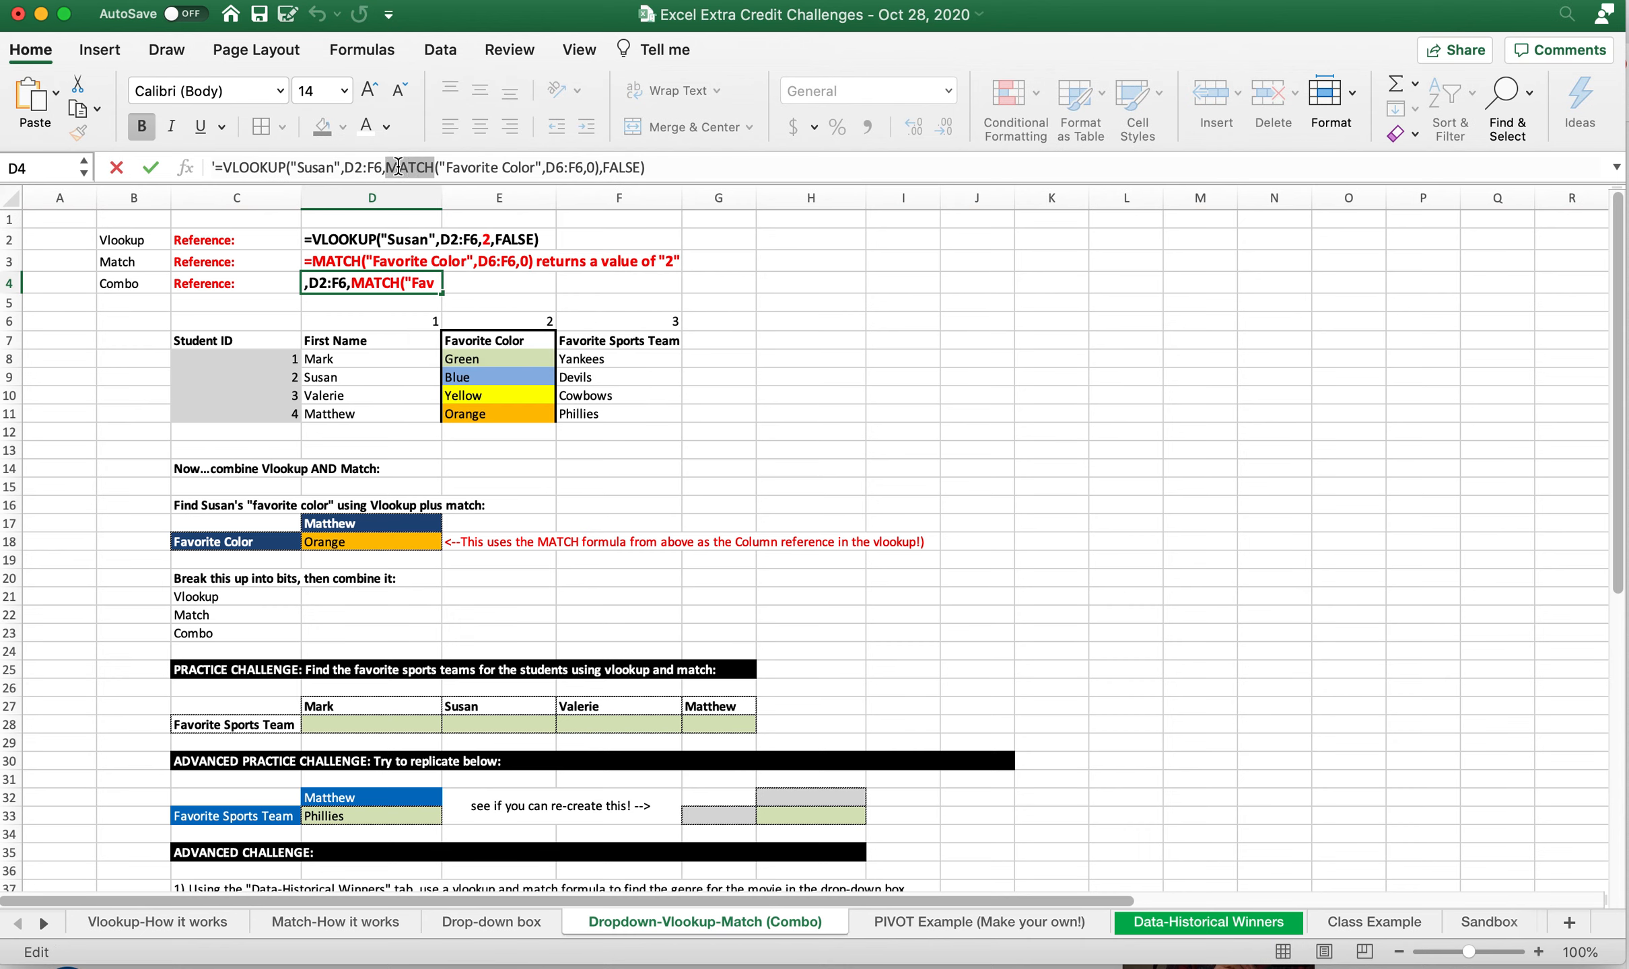
{"action": "key", "text": "Escape"}
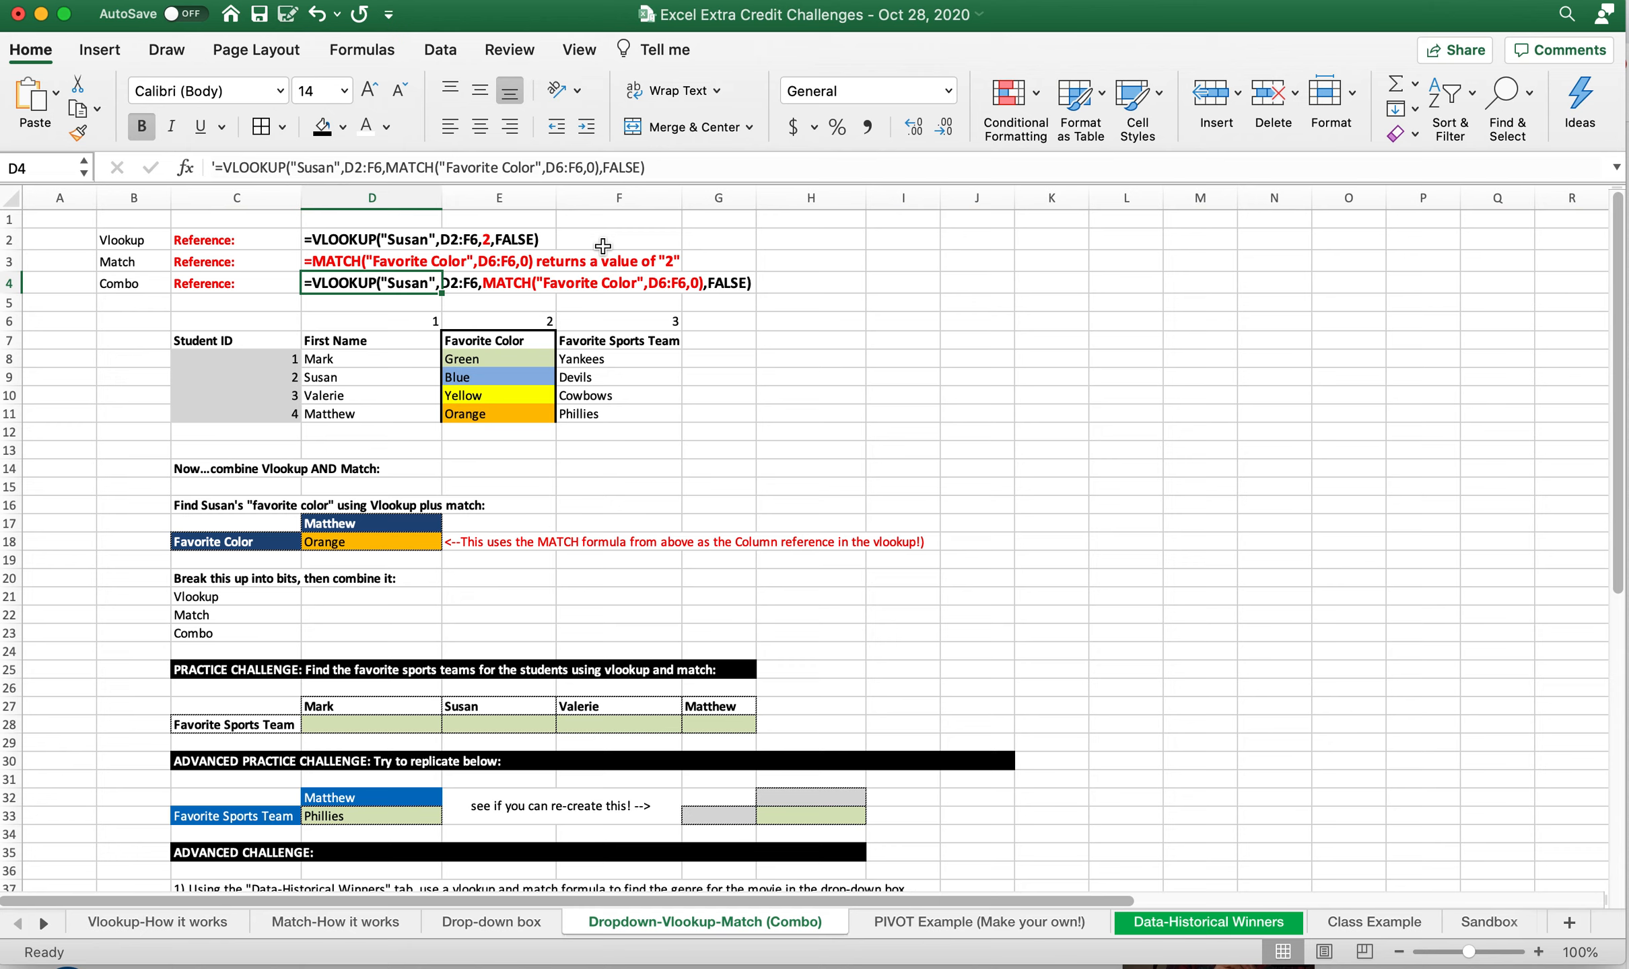
Review the student table in D7:F11 alongside the favorite color lookup example in C18, D17 and D18
{"action": "left_click_drag", "start_coordinate": [338, 349], "coordinate": [591, 419]}
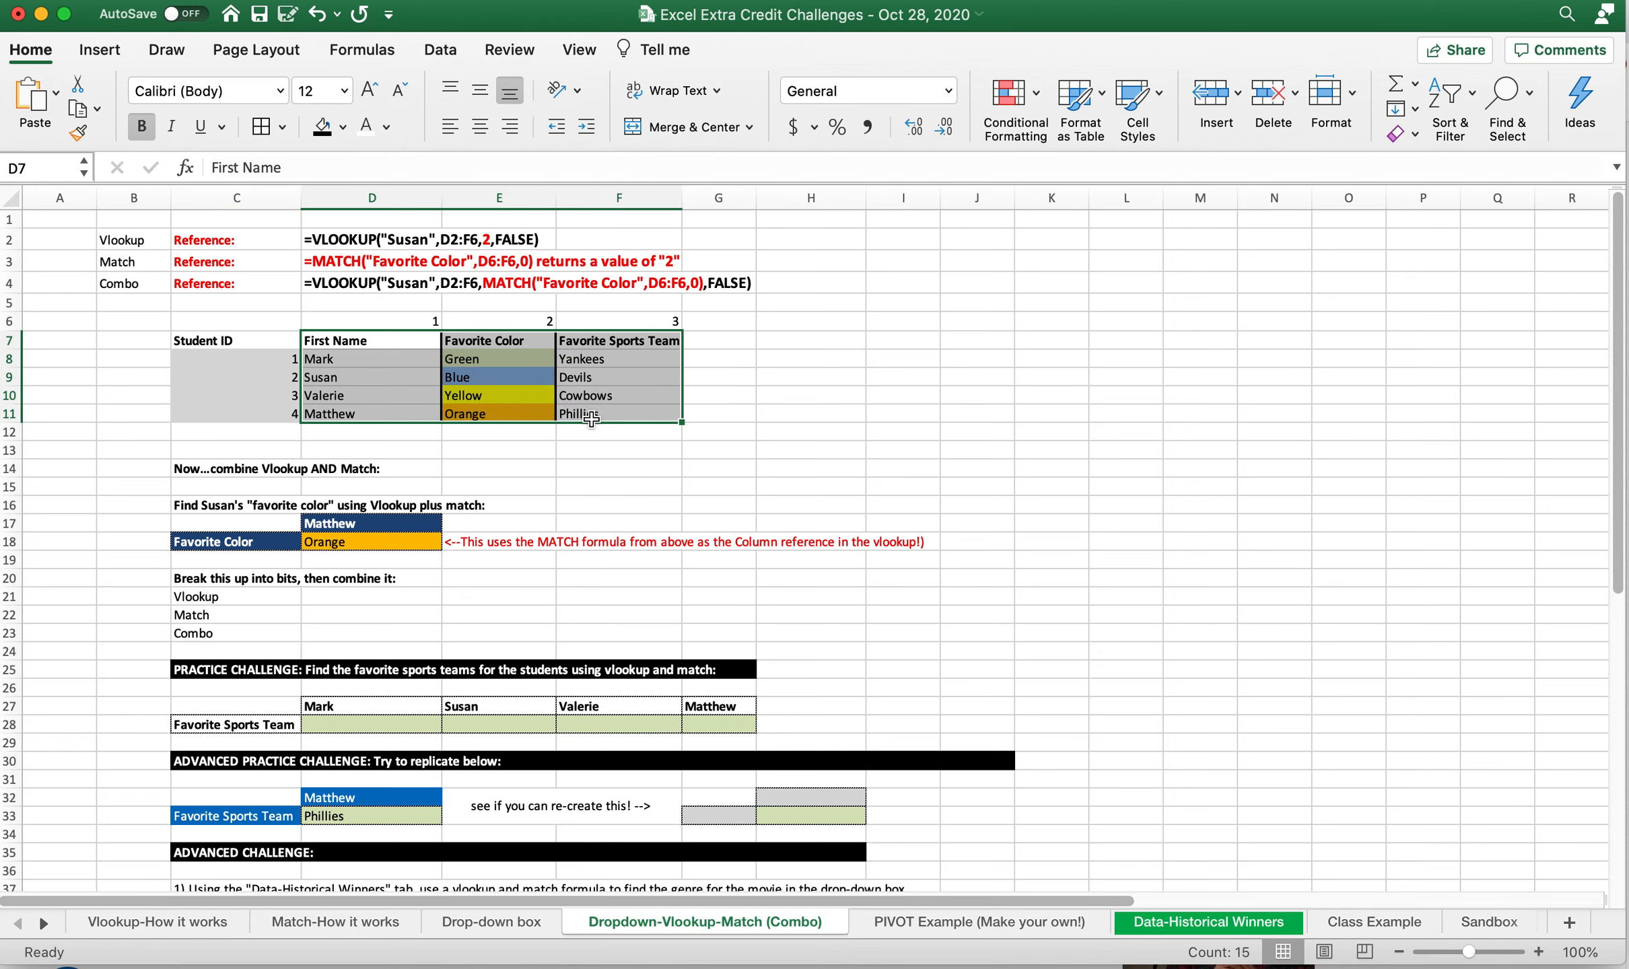
{"action": "left_click_drag", "start_coordinate": [288, 518], "coordinate": [357, 536]}
{"action": "left_click", "coordinate": [357, 535]}
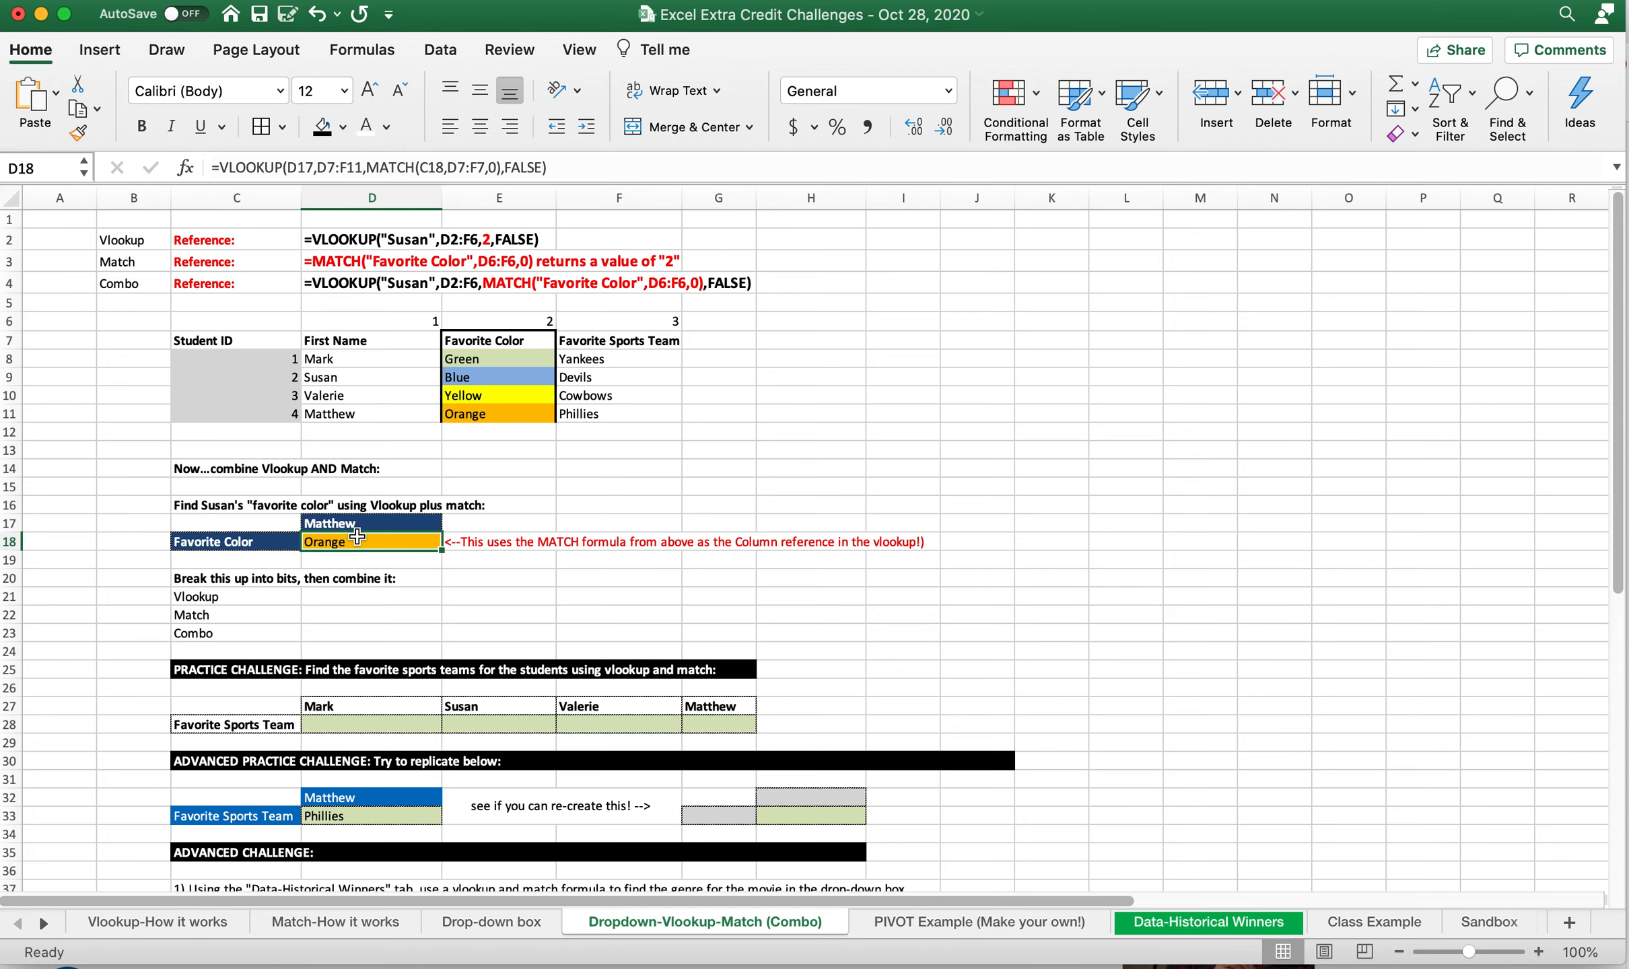
{"action": "left_click_drag", "start_coordinate": [398, 354], "coordinate": [593, 412]}
{"action": "left_click", "coordinate": [373, 541]}
{"action": "left_click", "coordinate": [252, 539]}
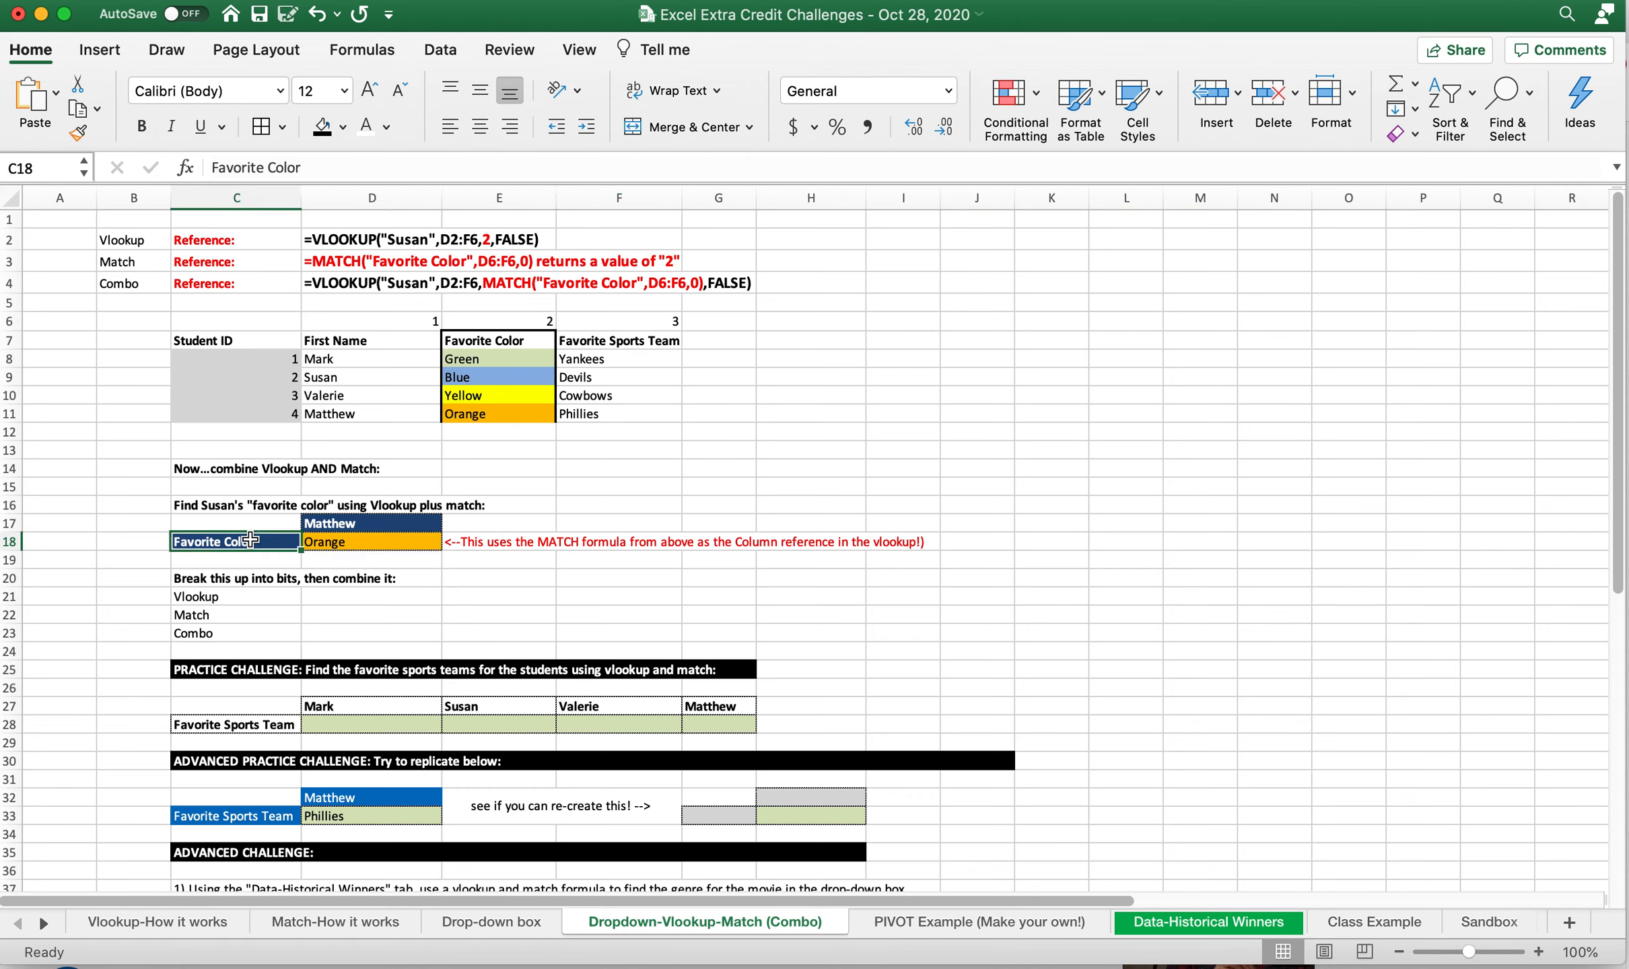
{"action": "left_click", "coordinate": [335, 524]}
{"action": "left_click", "coordinate": [264, 549]}
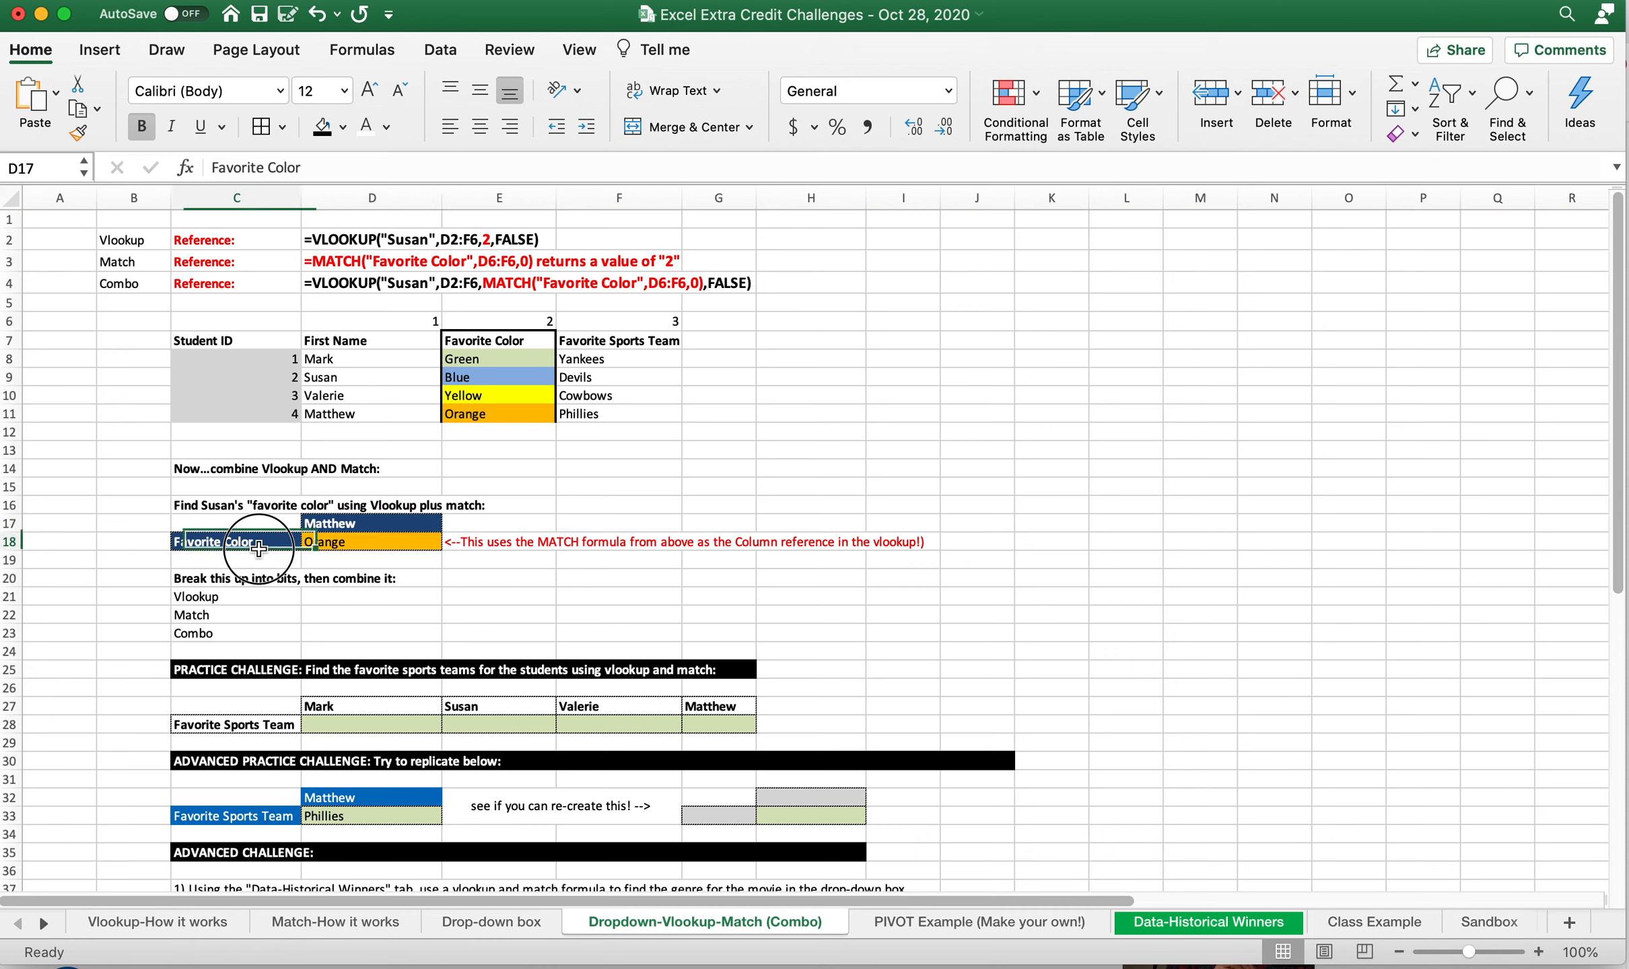
{"action": "left_click", "coordinate": [321, 531]}
{"action": "left_click", "coordinate": [504, 412]}
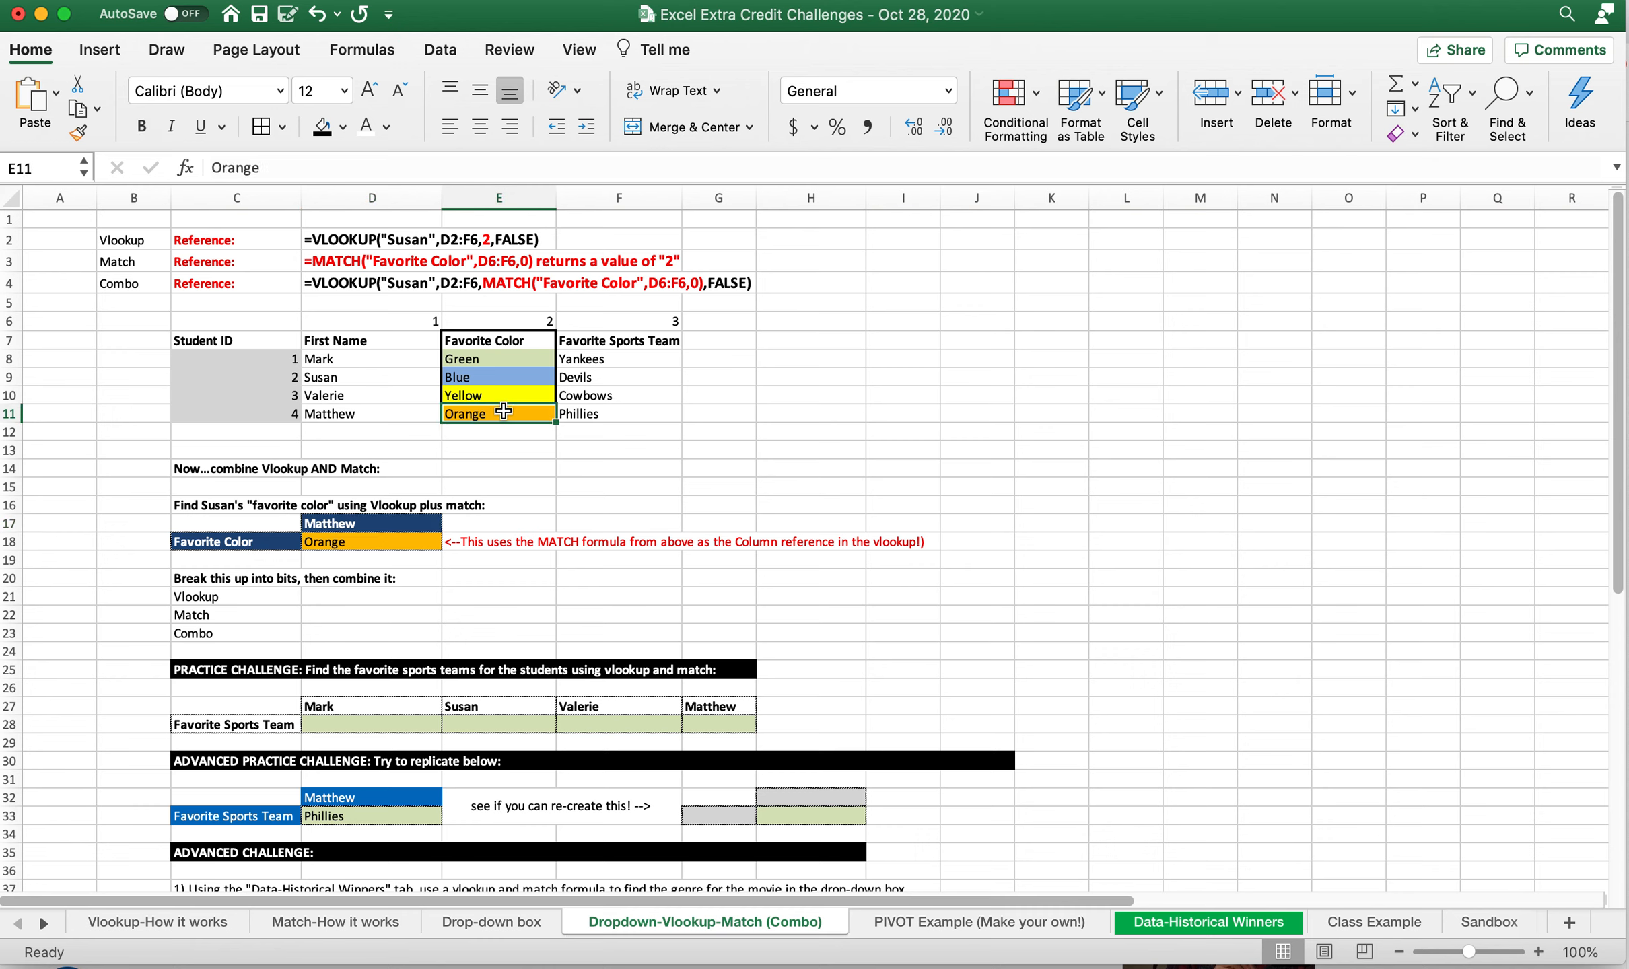
Set the lookup name in D17 to the first student listed in the table
{"action": "left_click", "coordinate": [368, 513]}
{"action": "key", "text": "Down"}
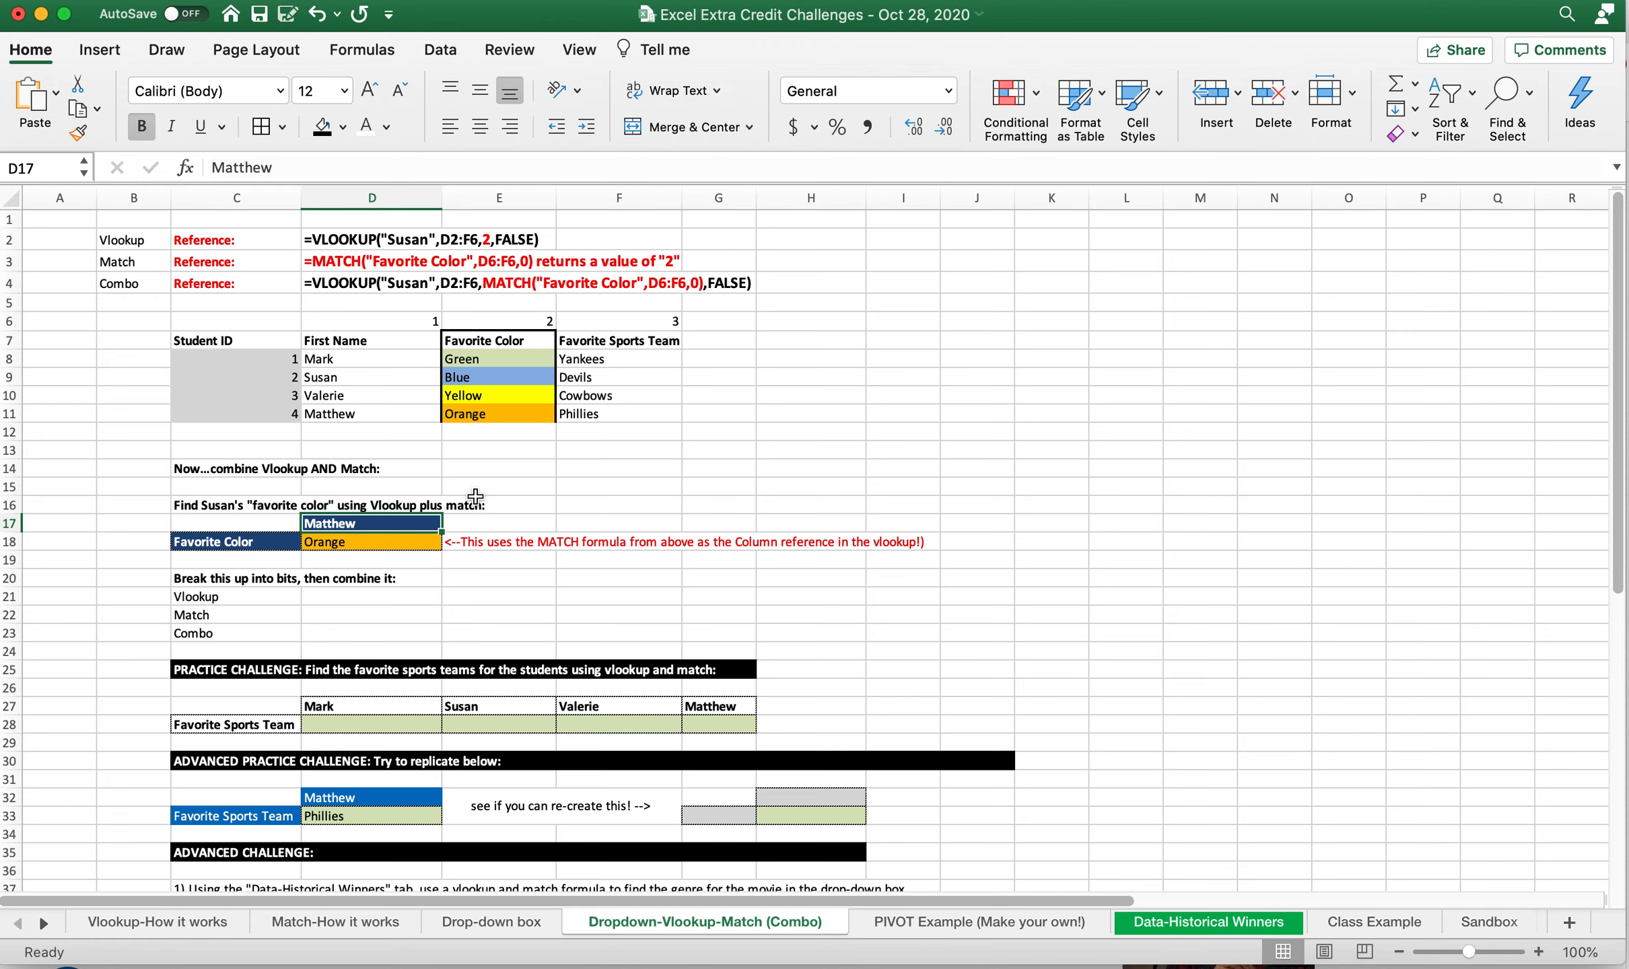
{"action": "type", "text": "Mark"}
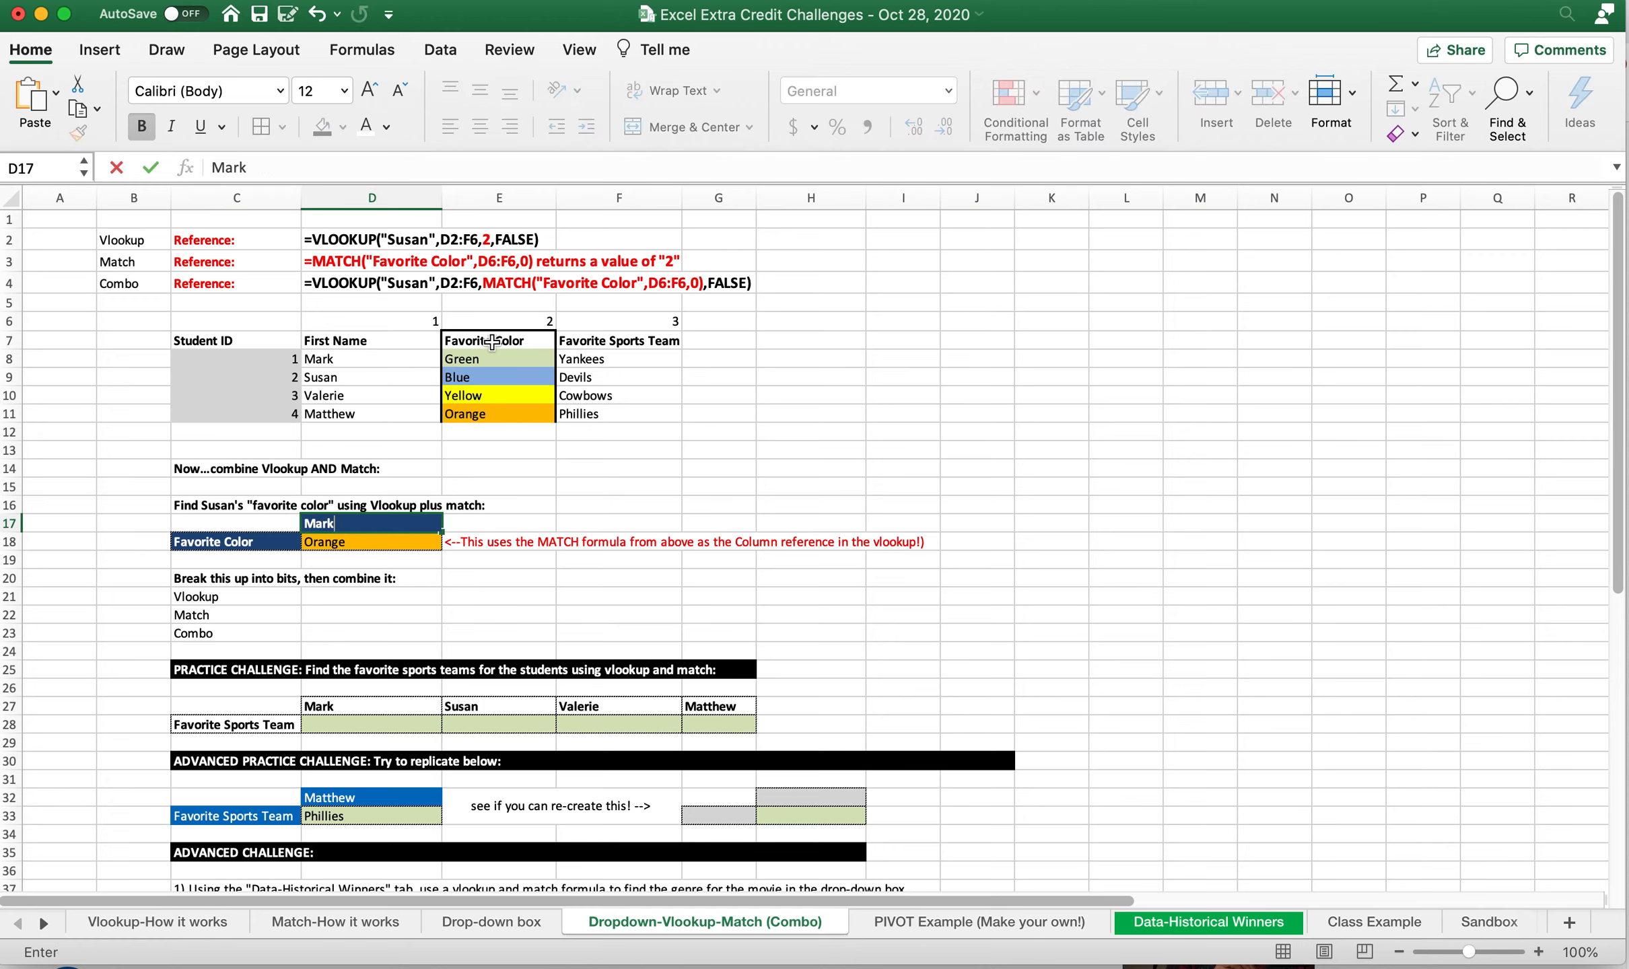
{"action": "right_click", "coordinate": [343, 527]}
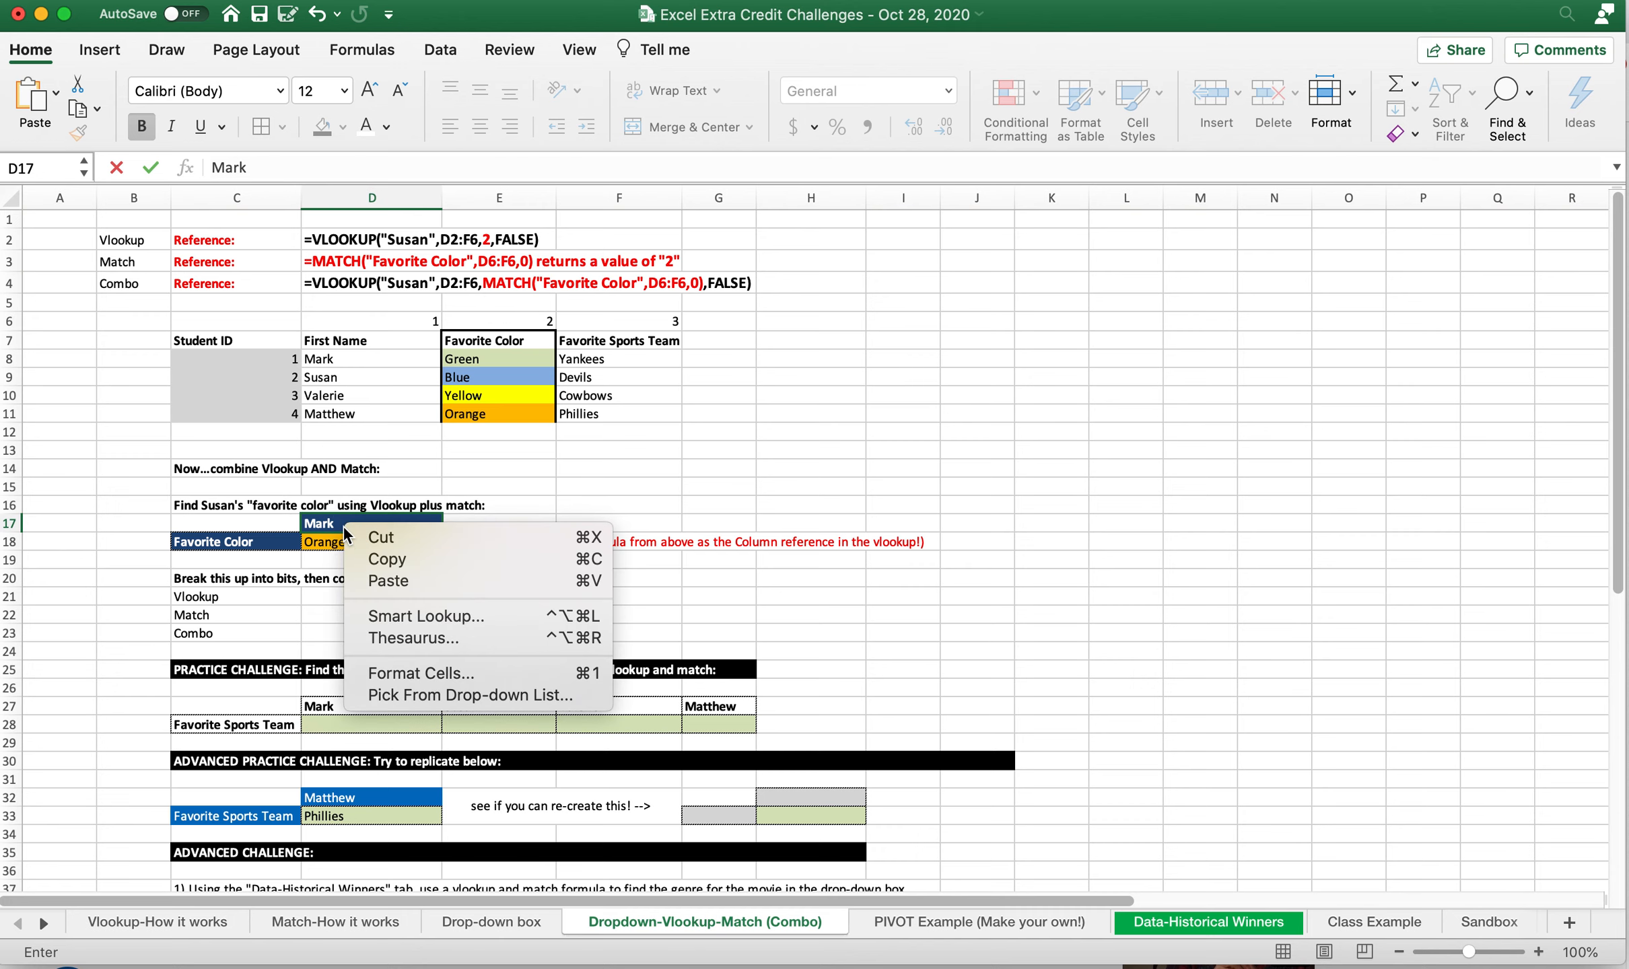
{"action": "key", "text": "Escape"}
{"action": "key", "text": "Return"}
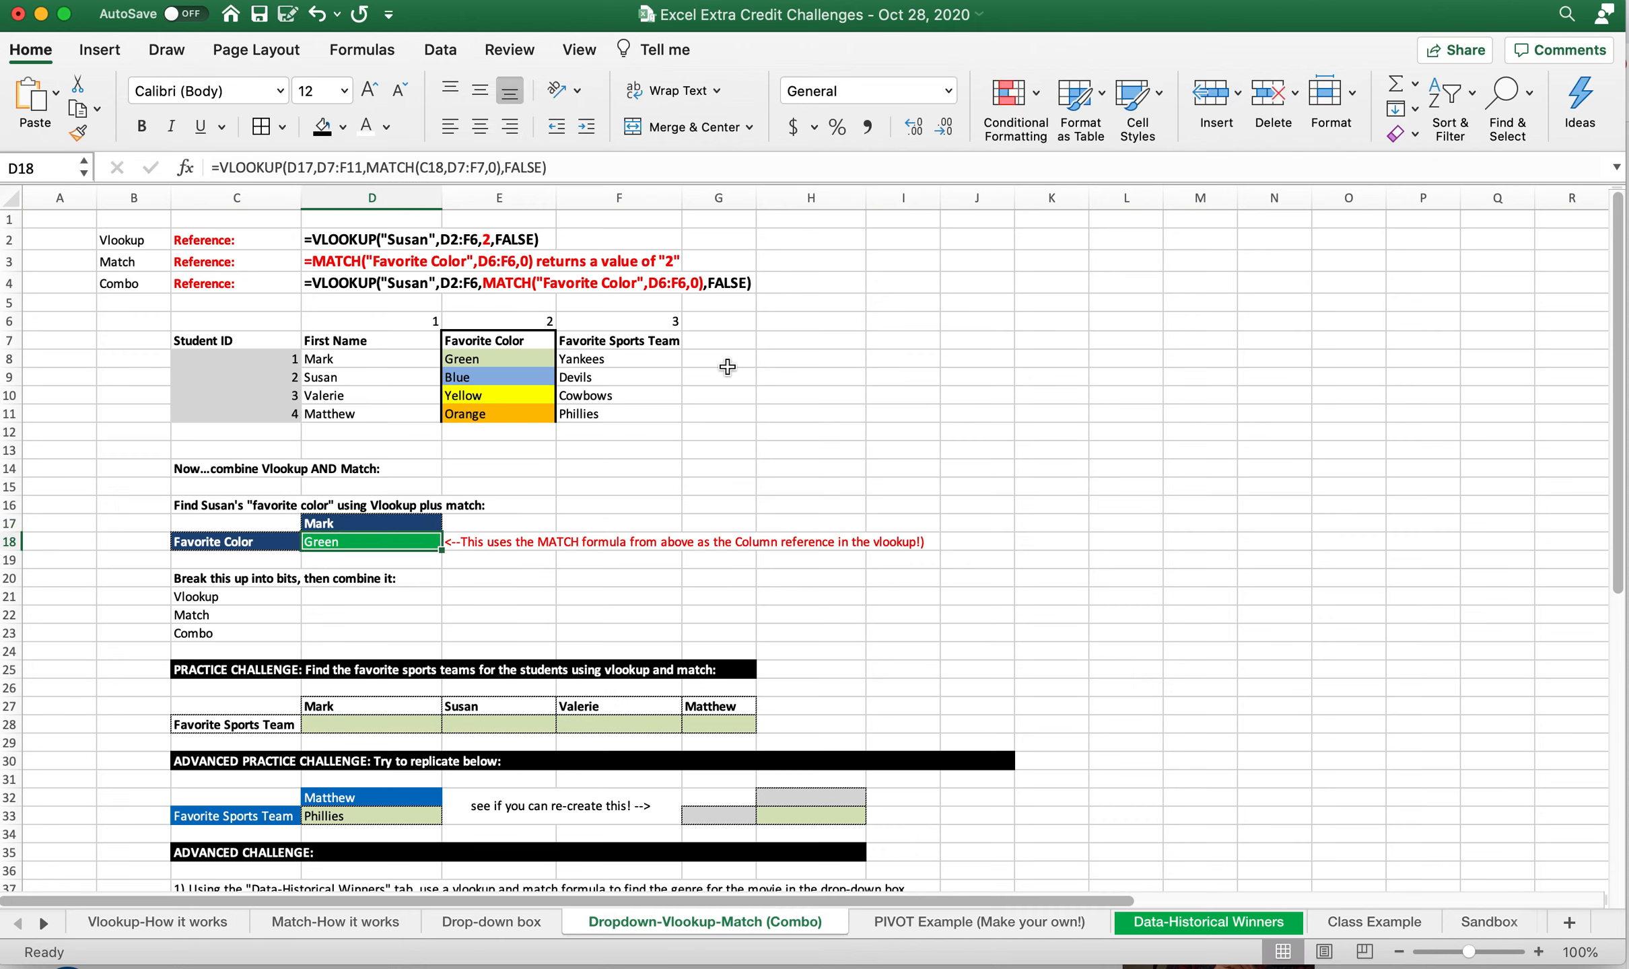
Inspect the VLOOKUP and MATCH formula in D18 and the Favorite Color label it references in C18
{"action": "left_click", "coordinate": [577, 352]}
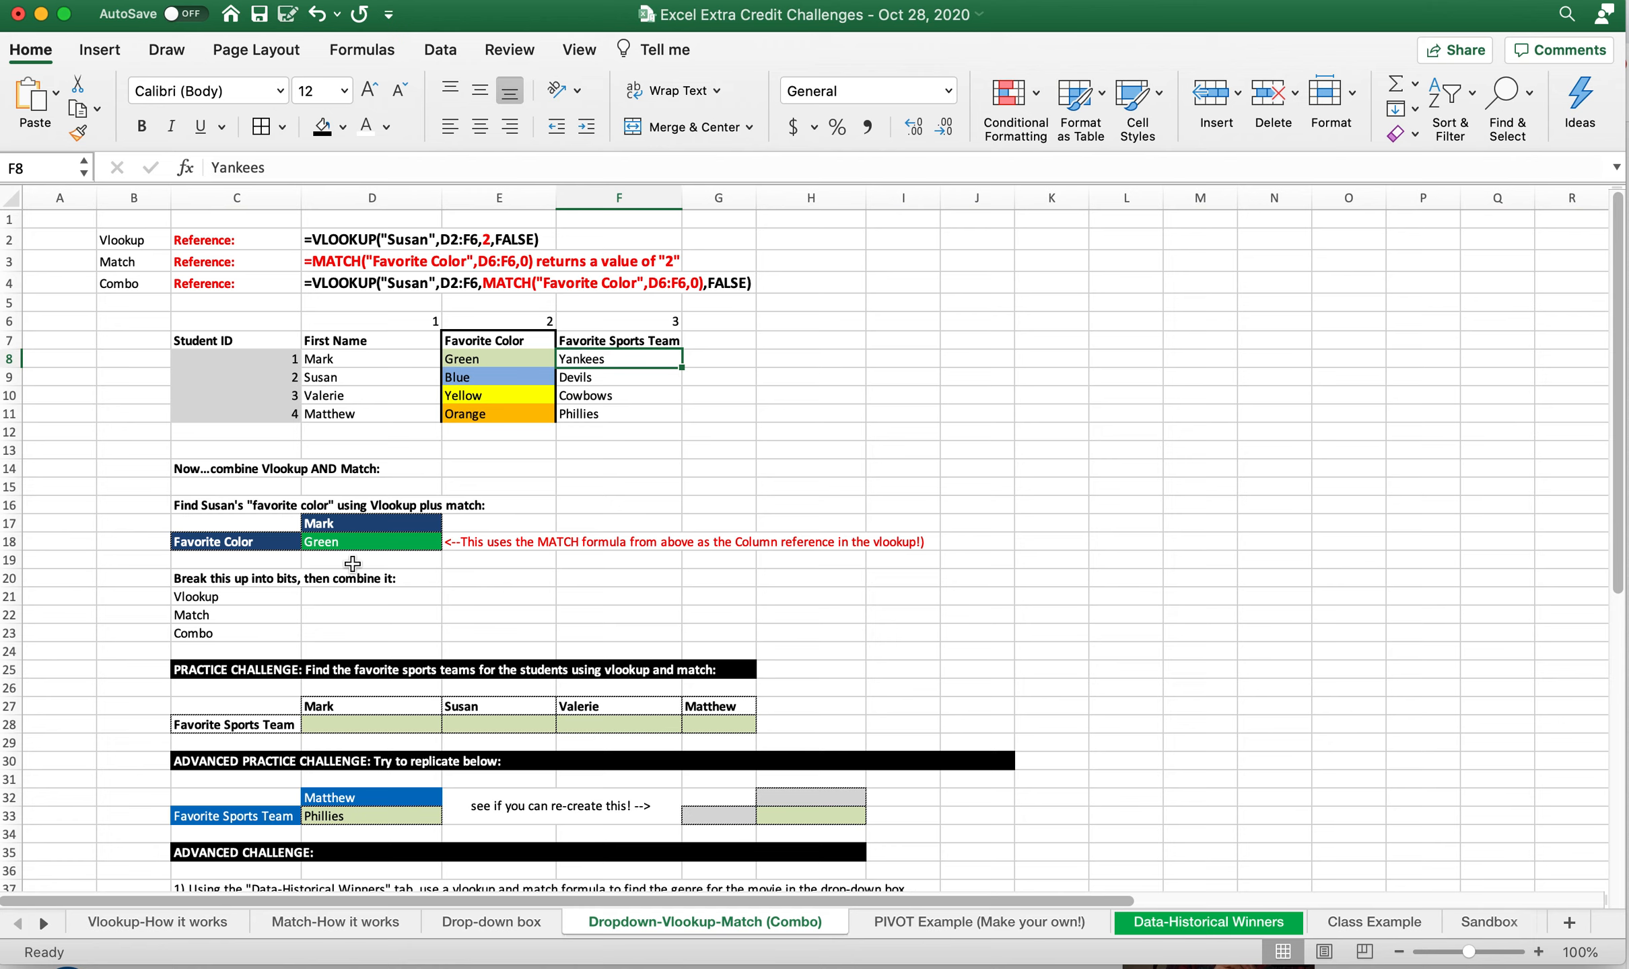
{"action": "left_click", "coordinate": [356, 542]}
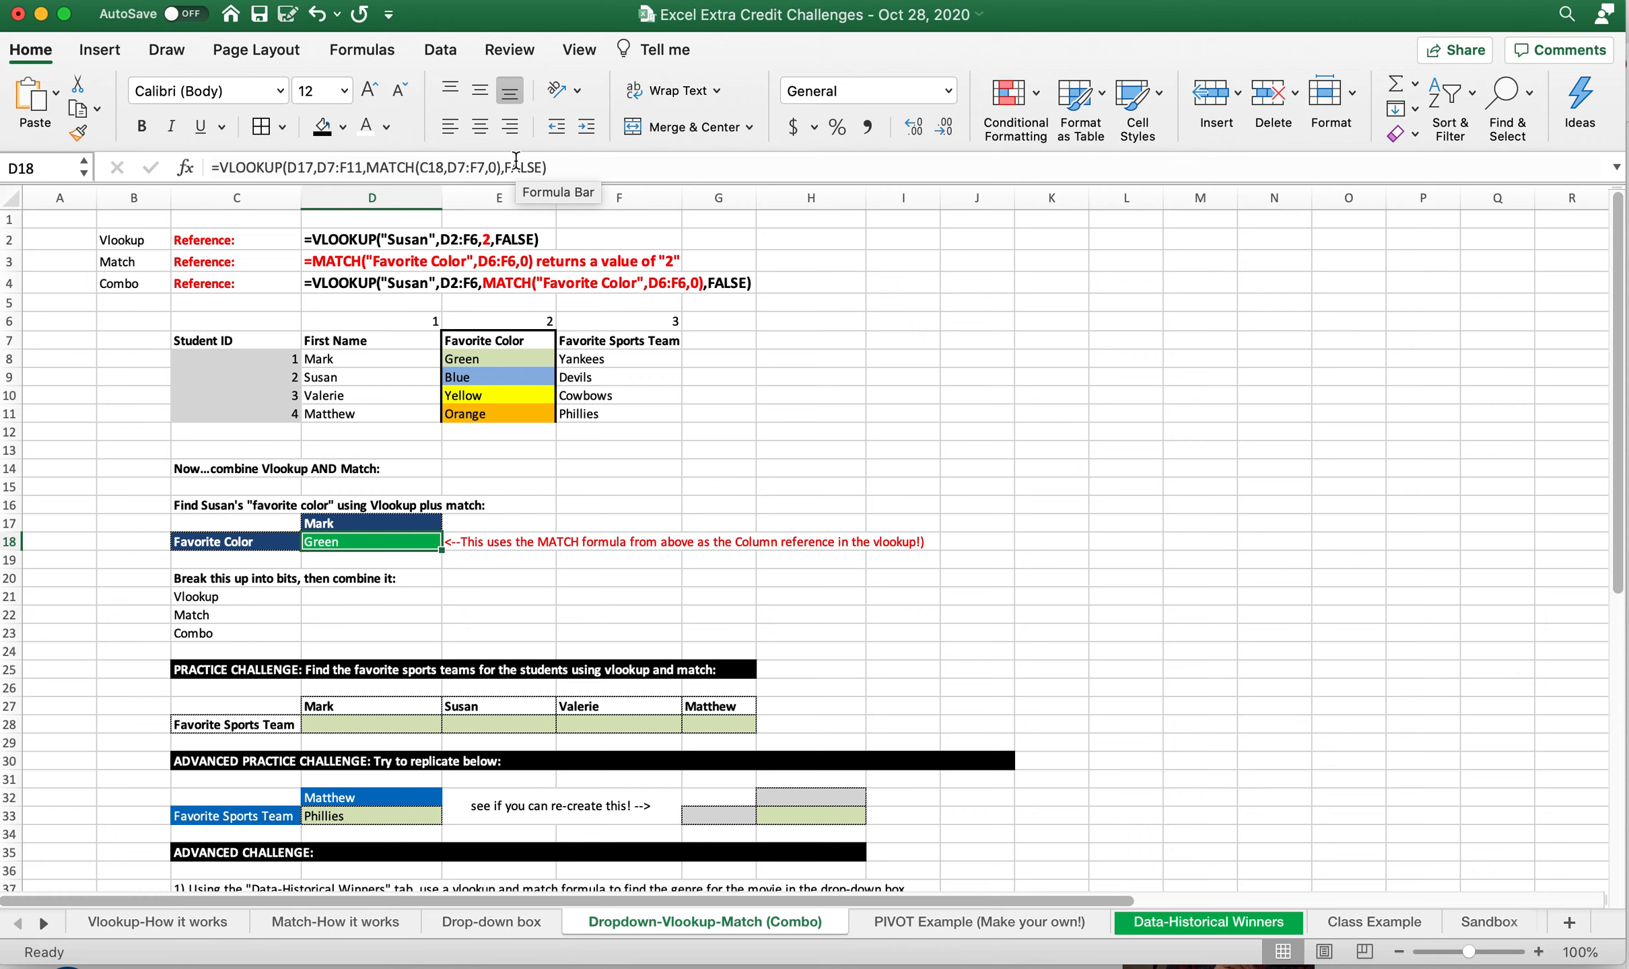
{"action": "right_click", "coordinate": [333, 542]}
{"action": "left_click", "coordinate": [298, 540]}
{"action": "left_click", "coordinate": [283, 543]}
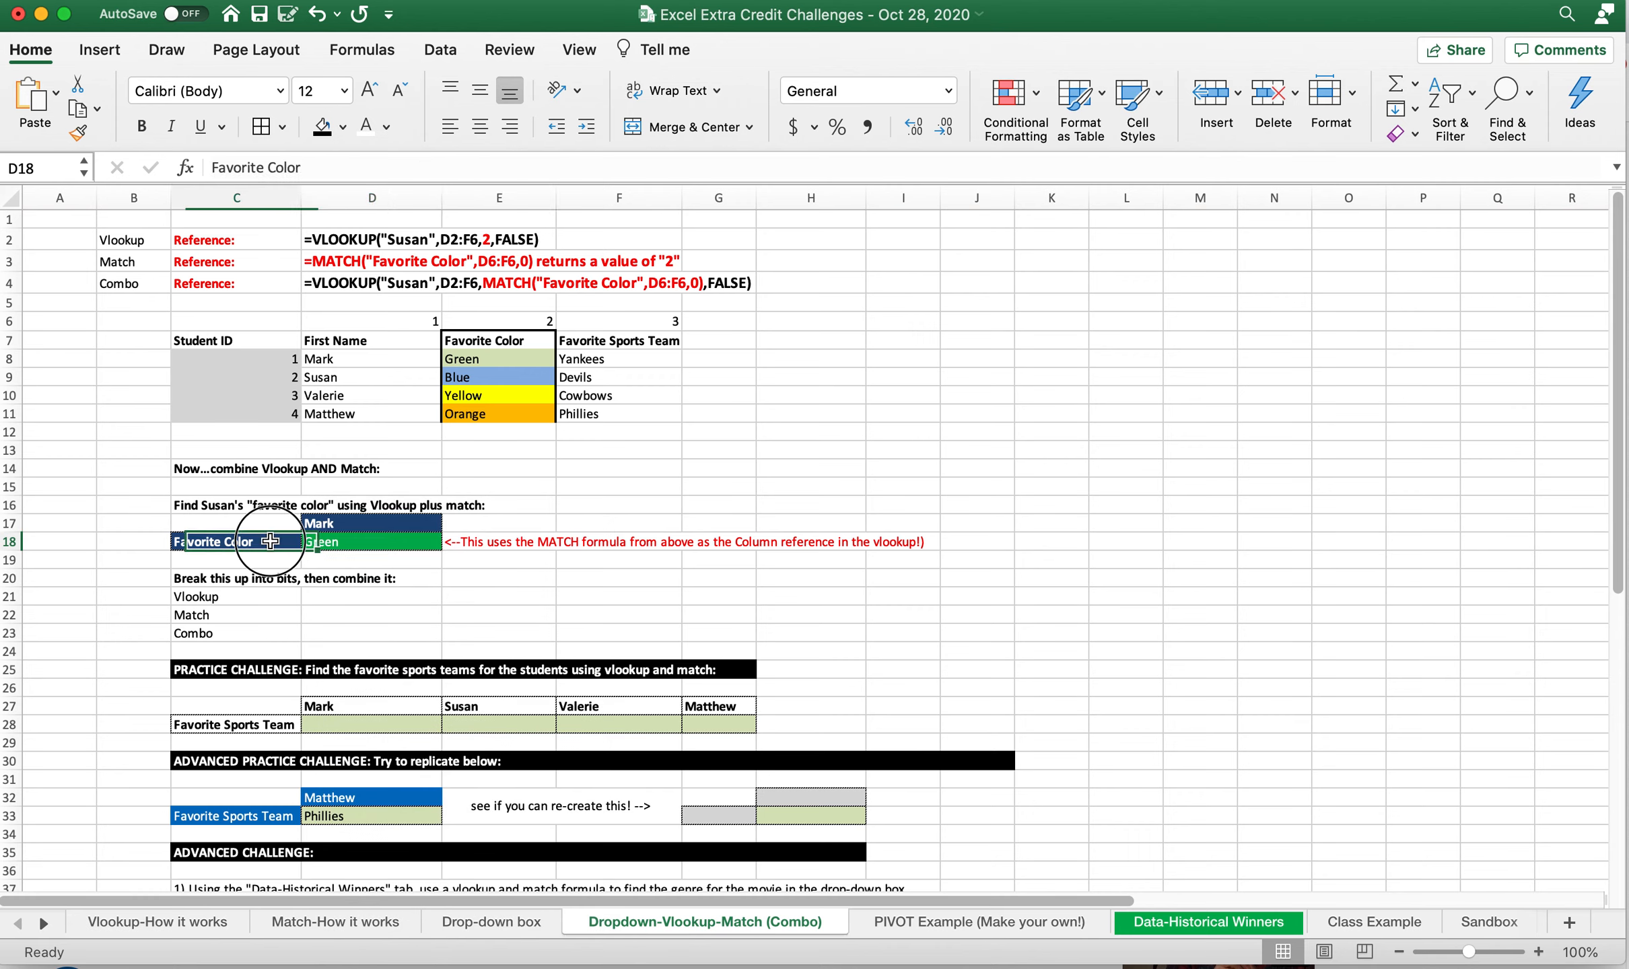
Set the lookup name in D17 to the second student listed in the table
{"action": "left_click", "coordinate": [329, 525]}
{"action": "type", "text": "Susan"}
{"action": "key", "text": "Return"}
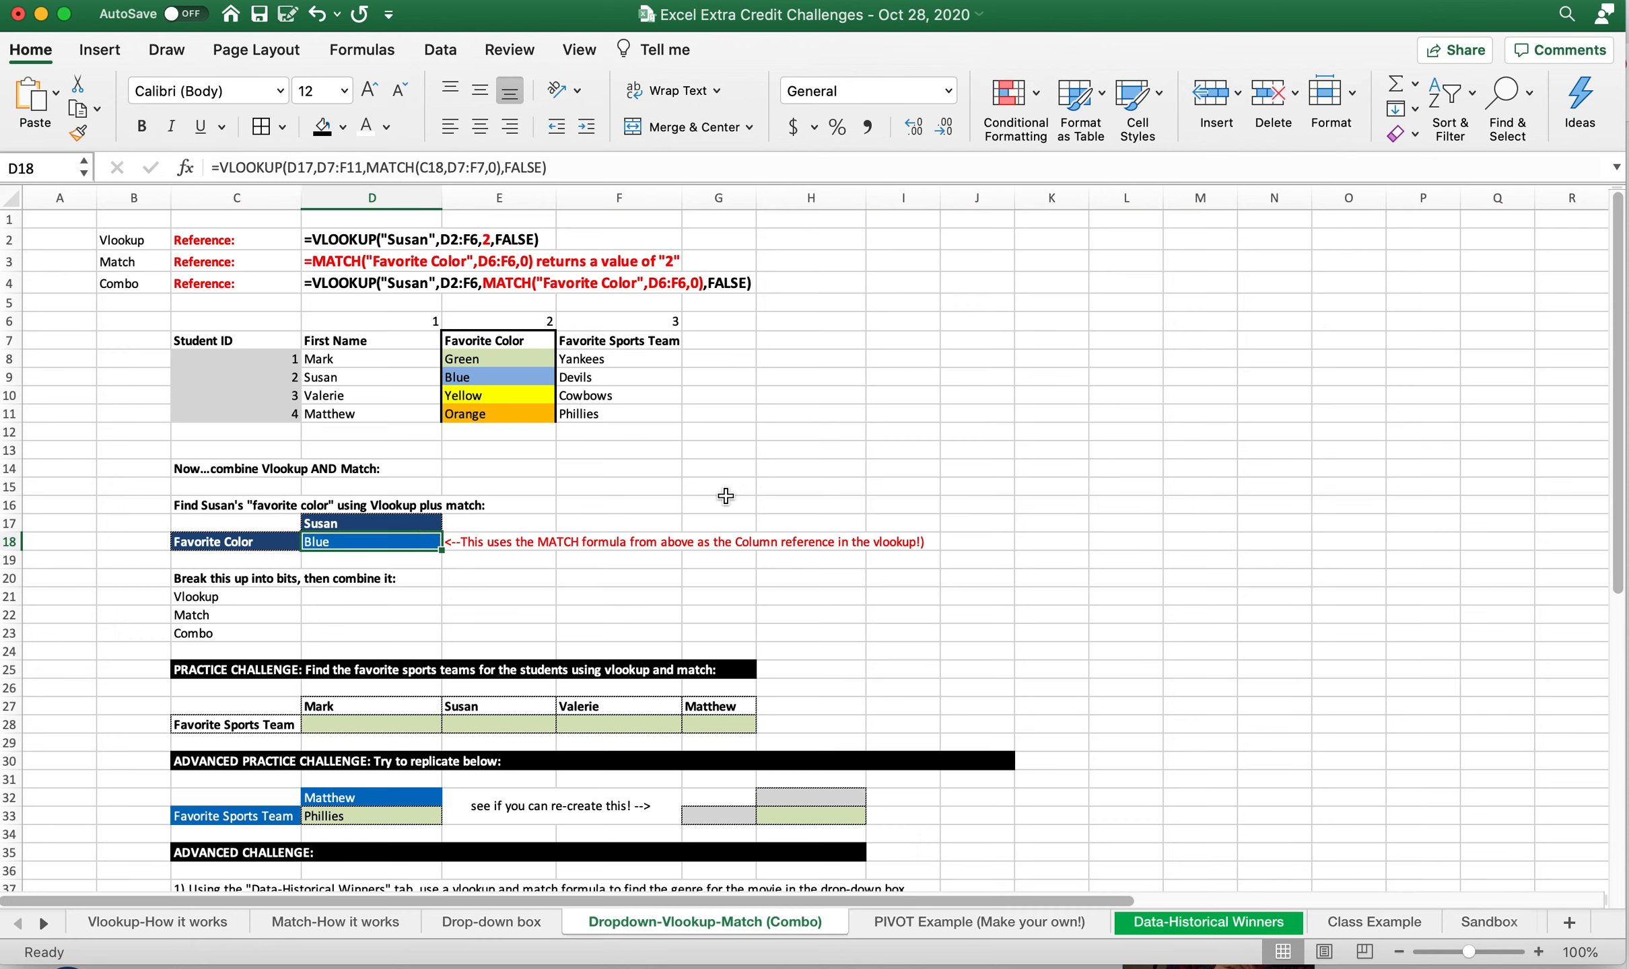
Set the lookup name in D17 to the third student listed in the table and review the formula in D18
{"action": "key", "text": "Up"}
{"action": "type", "text": "Valerie"}
{"action": "key", "text": "Return"}
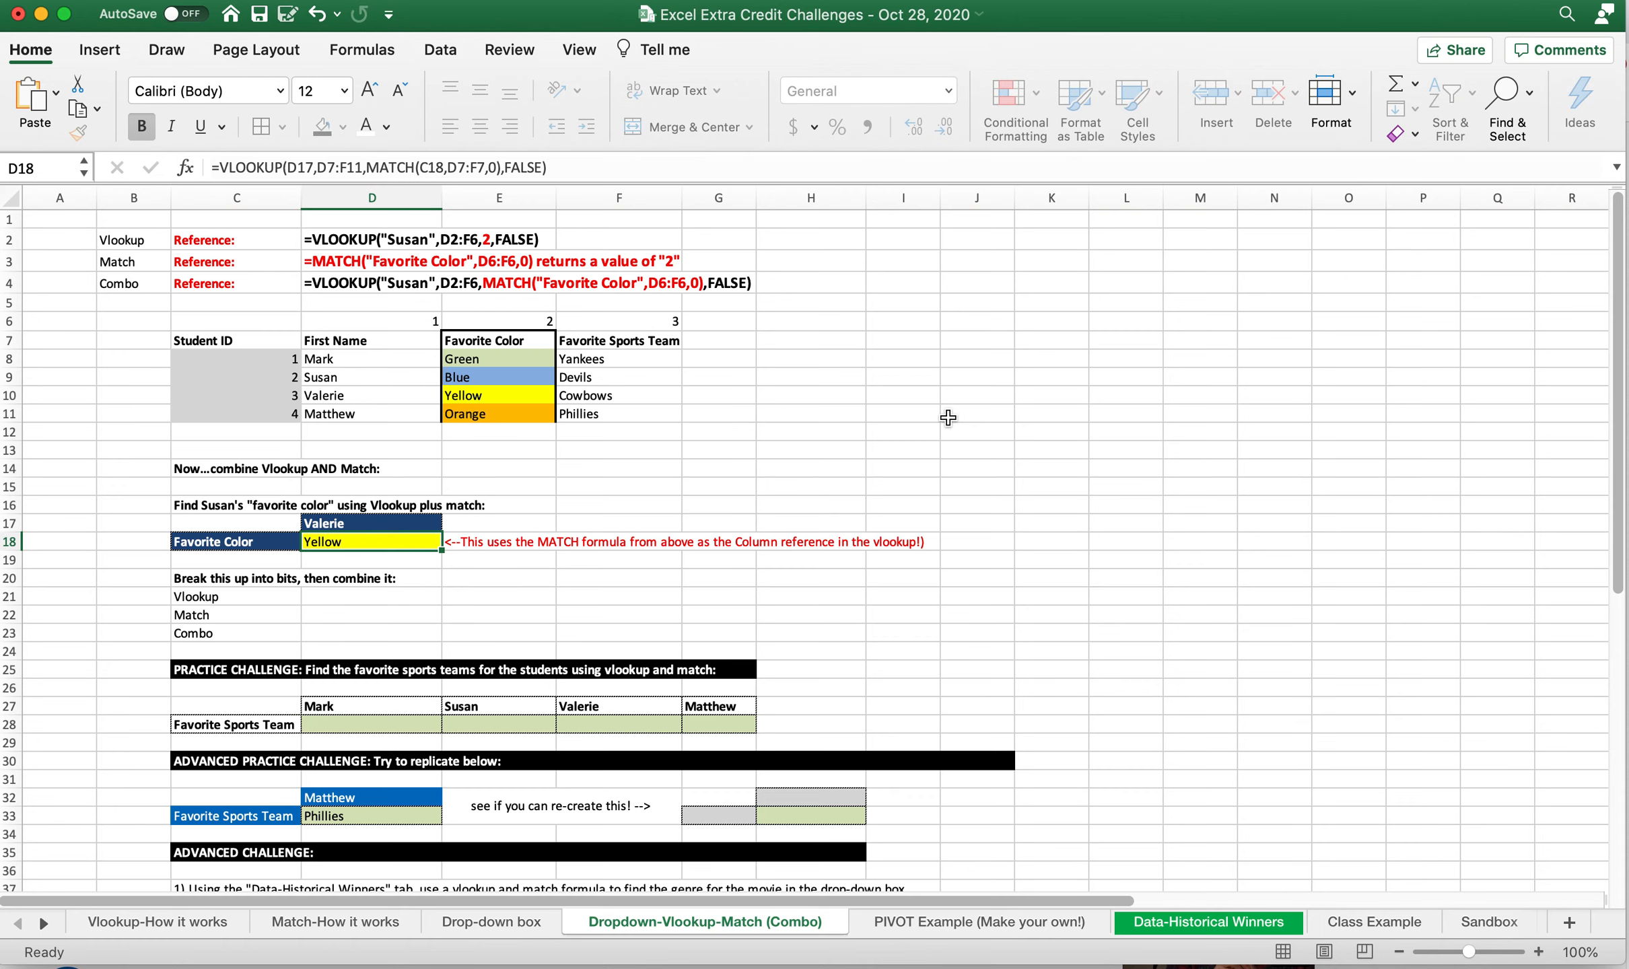
{"action": "left_click", "coordinate": [378, 591]}
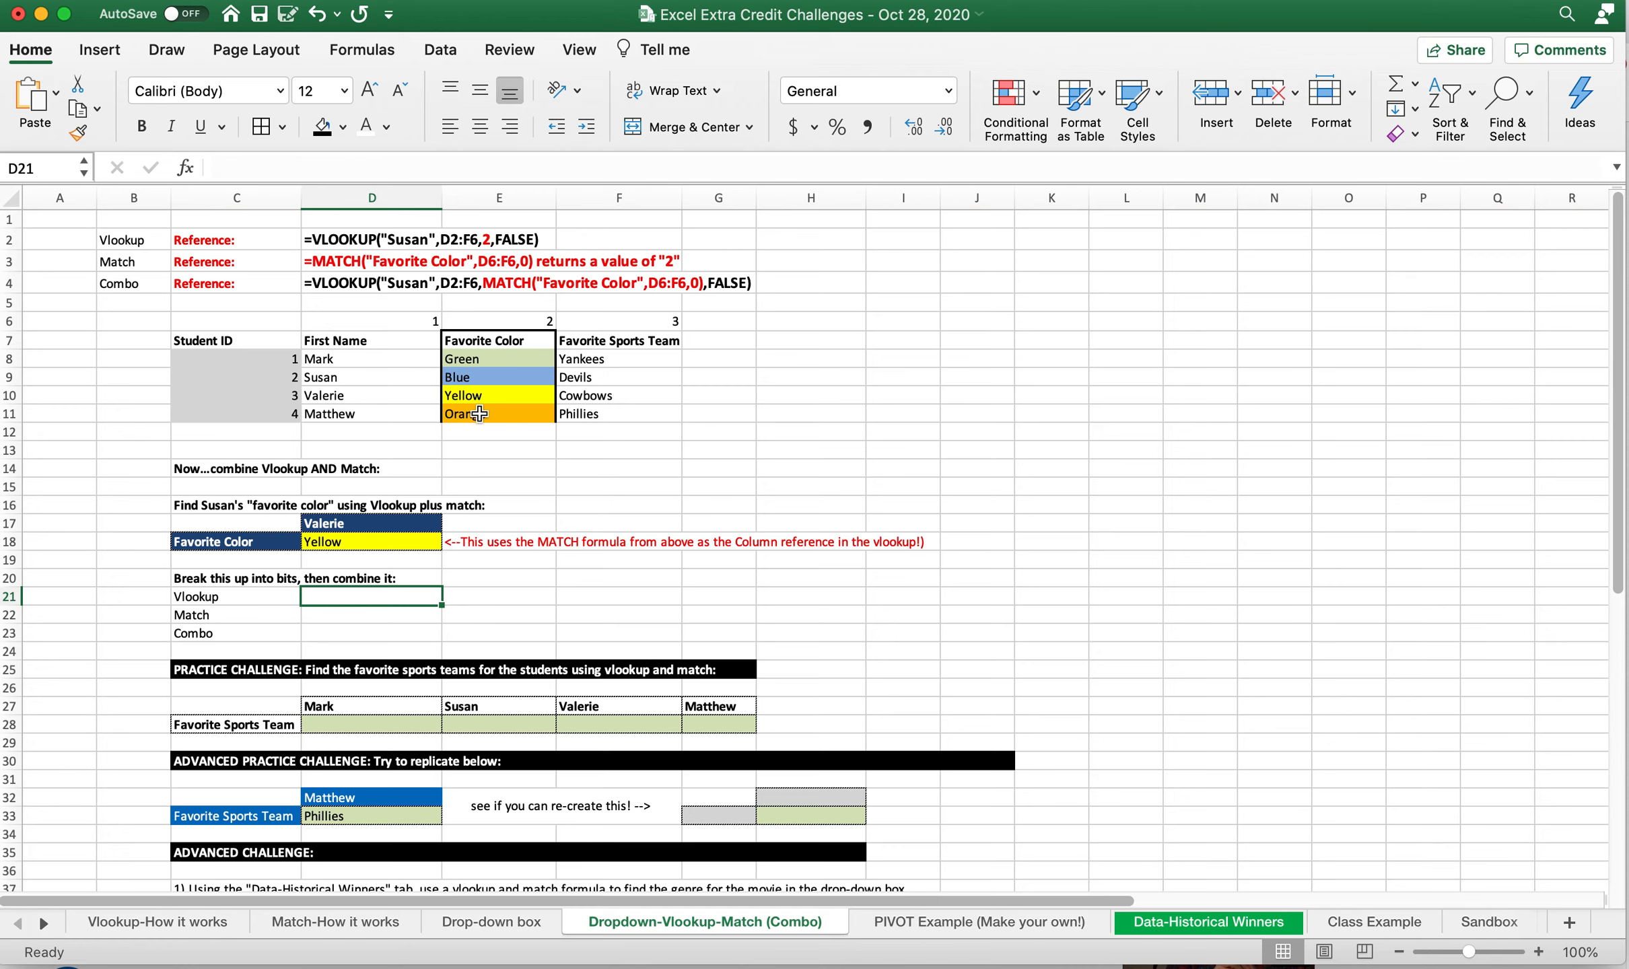
{"action": "left_click", "coordinate": [369, 539]}
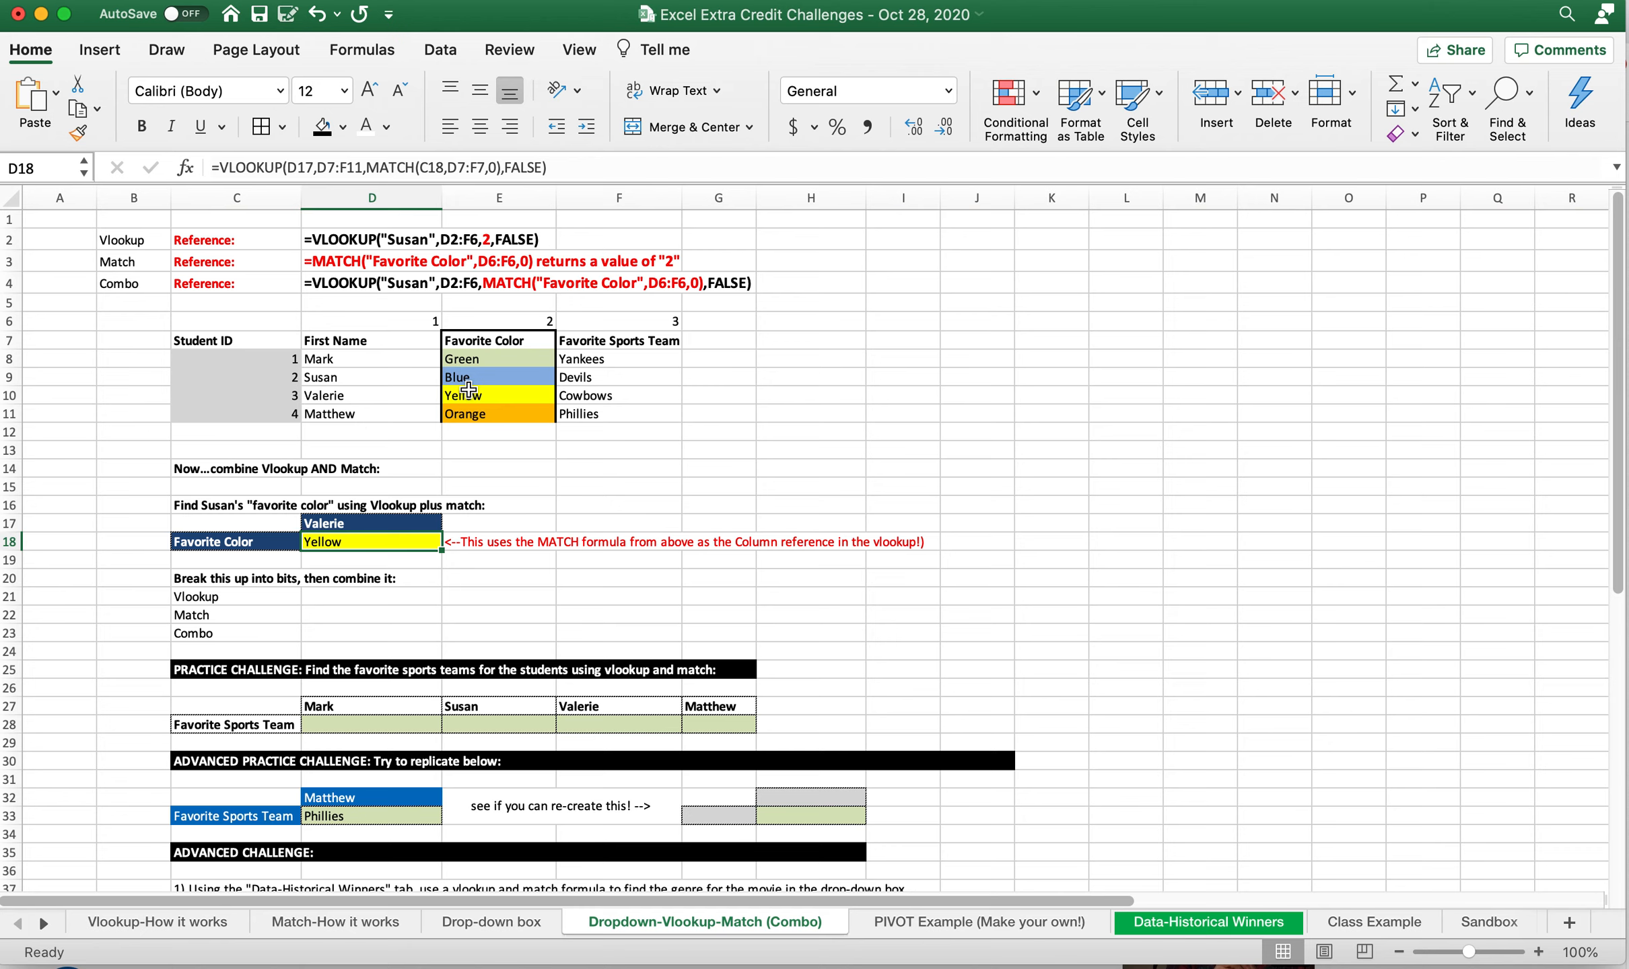
{"action": "left_click", "coordinate": [394, 516]}
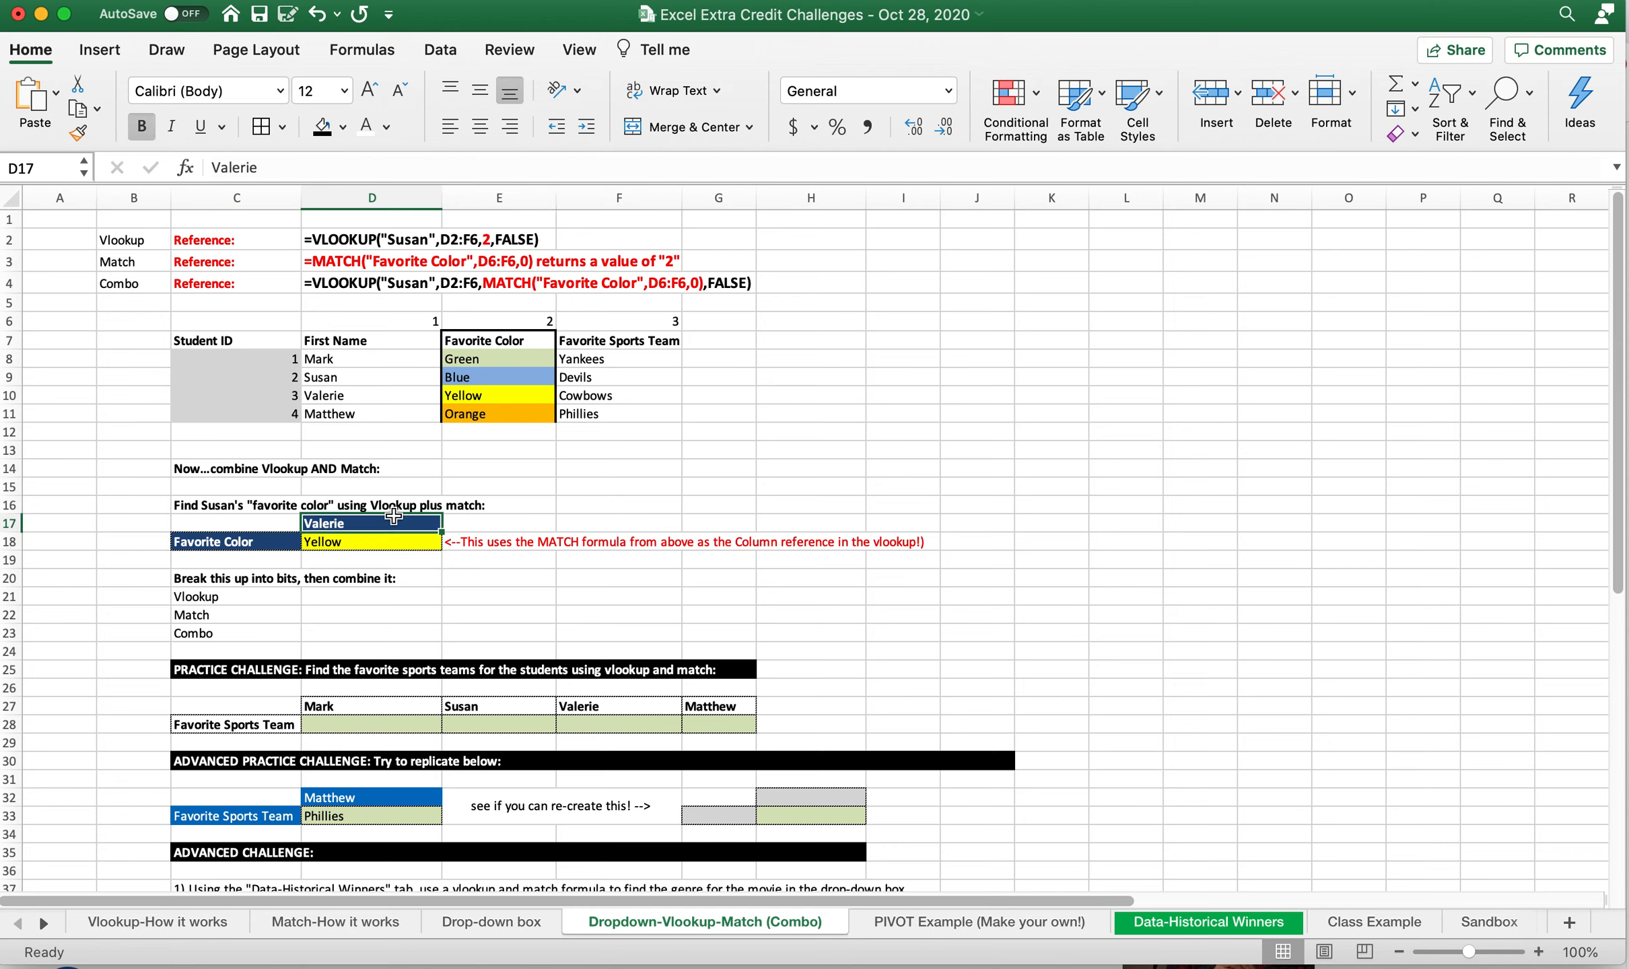
{"action": "left_click", "coordinate": [371, 541]}
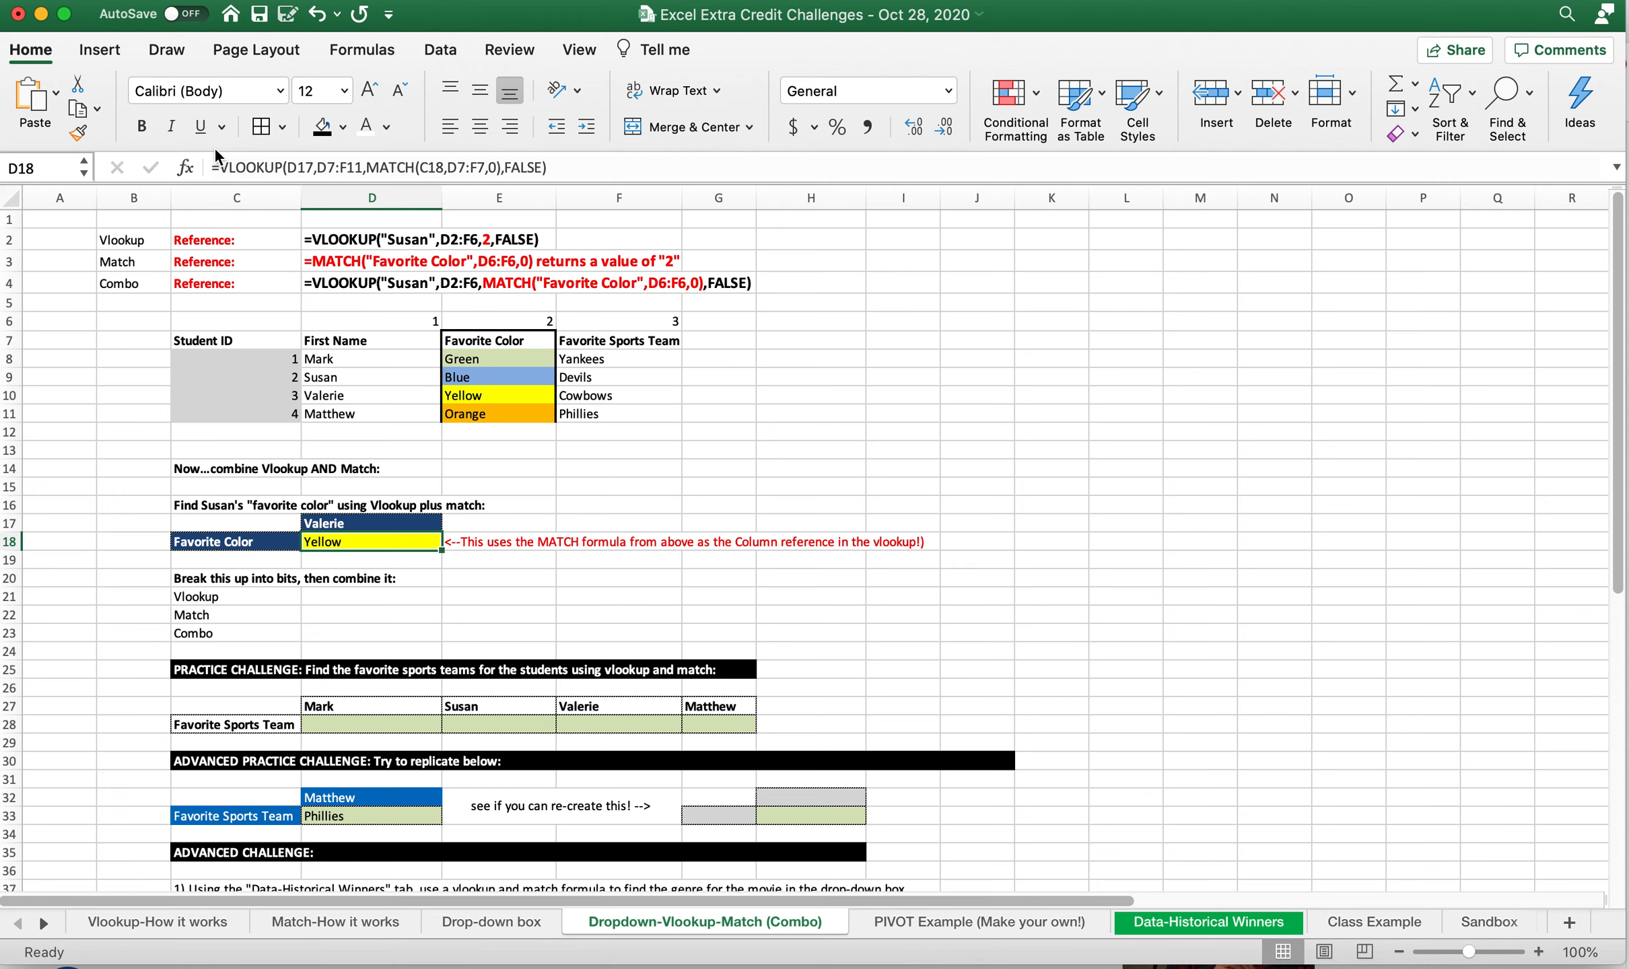
Enter a VLOOKUP in D21 for the third student's name as literal text, with range D7:F12, column 2 and FALSE
{"action": "left_click", "coordinate": [377, 598]}
{"action": "type", "text": "="}
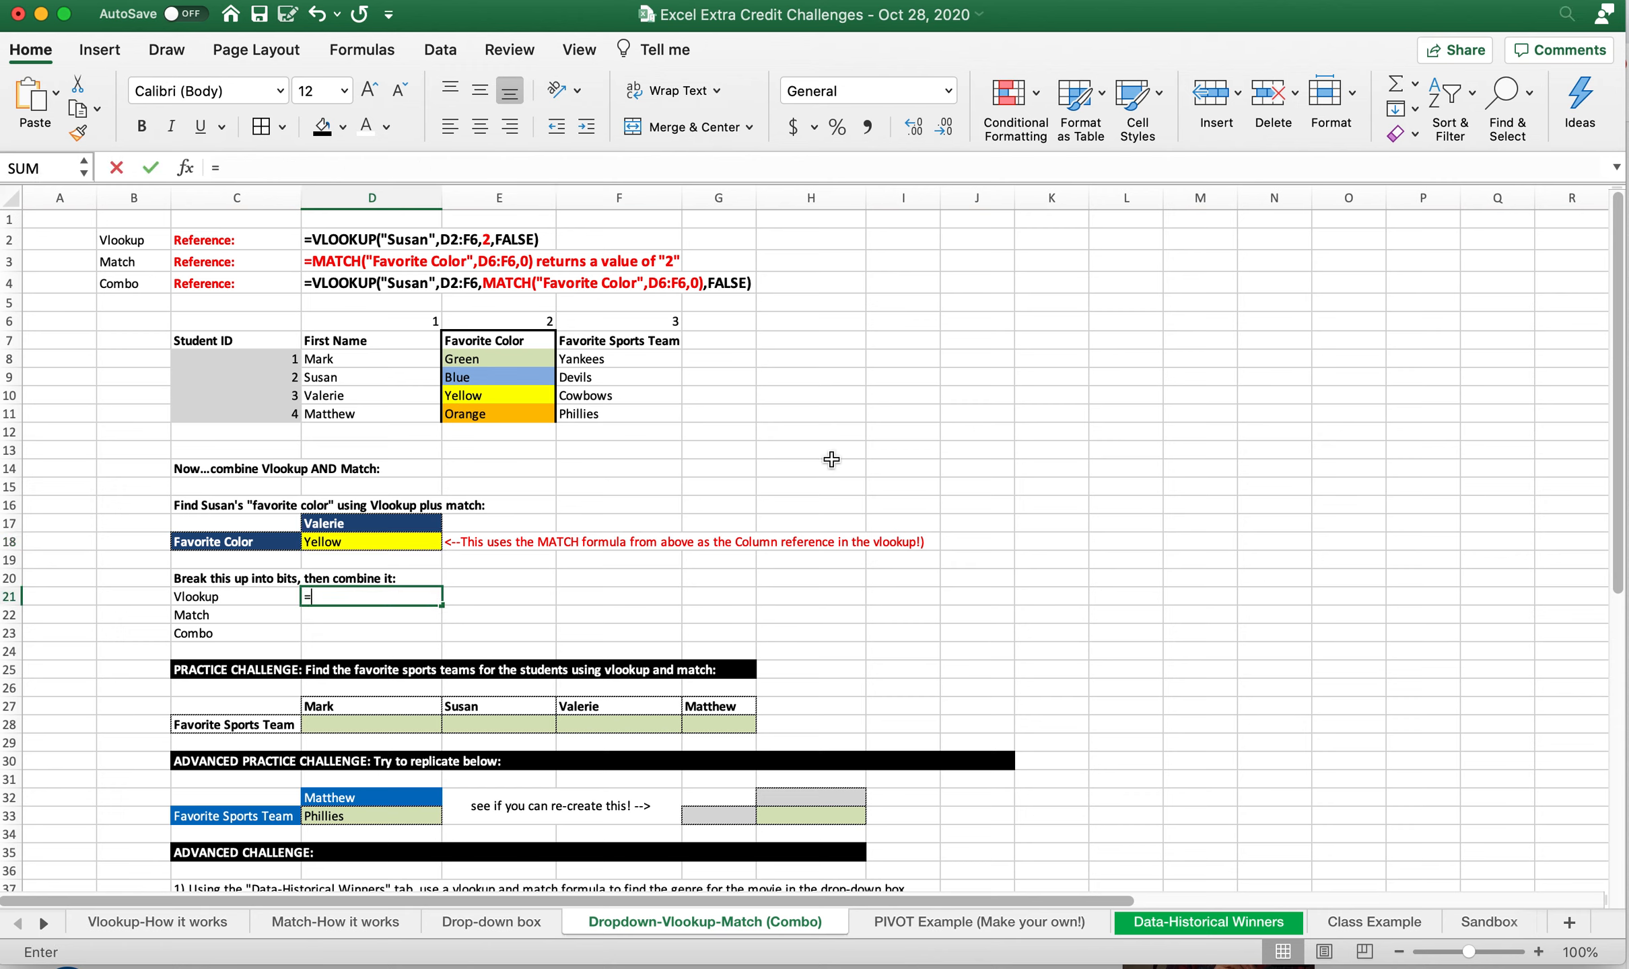
{"action": "type", "text": "vlookup"}
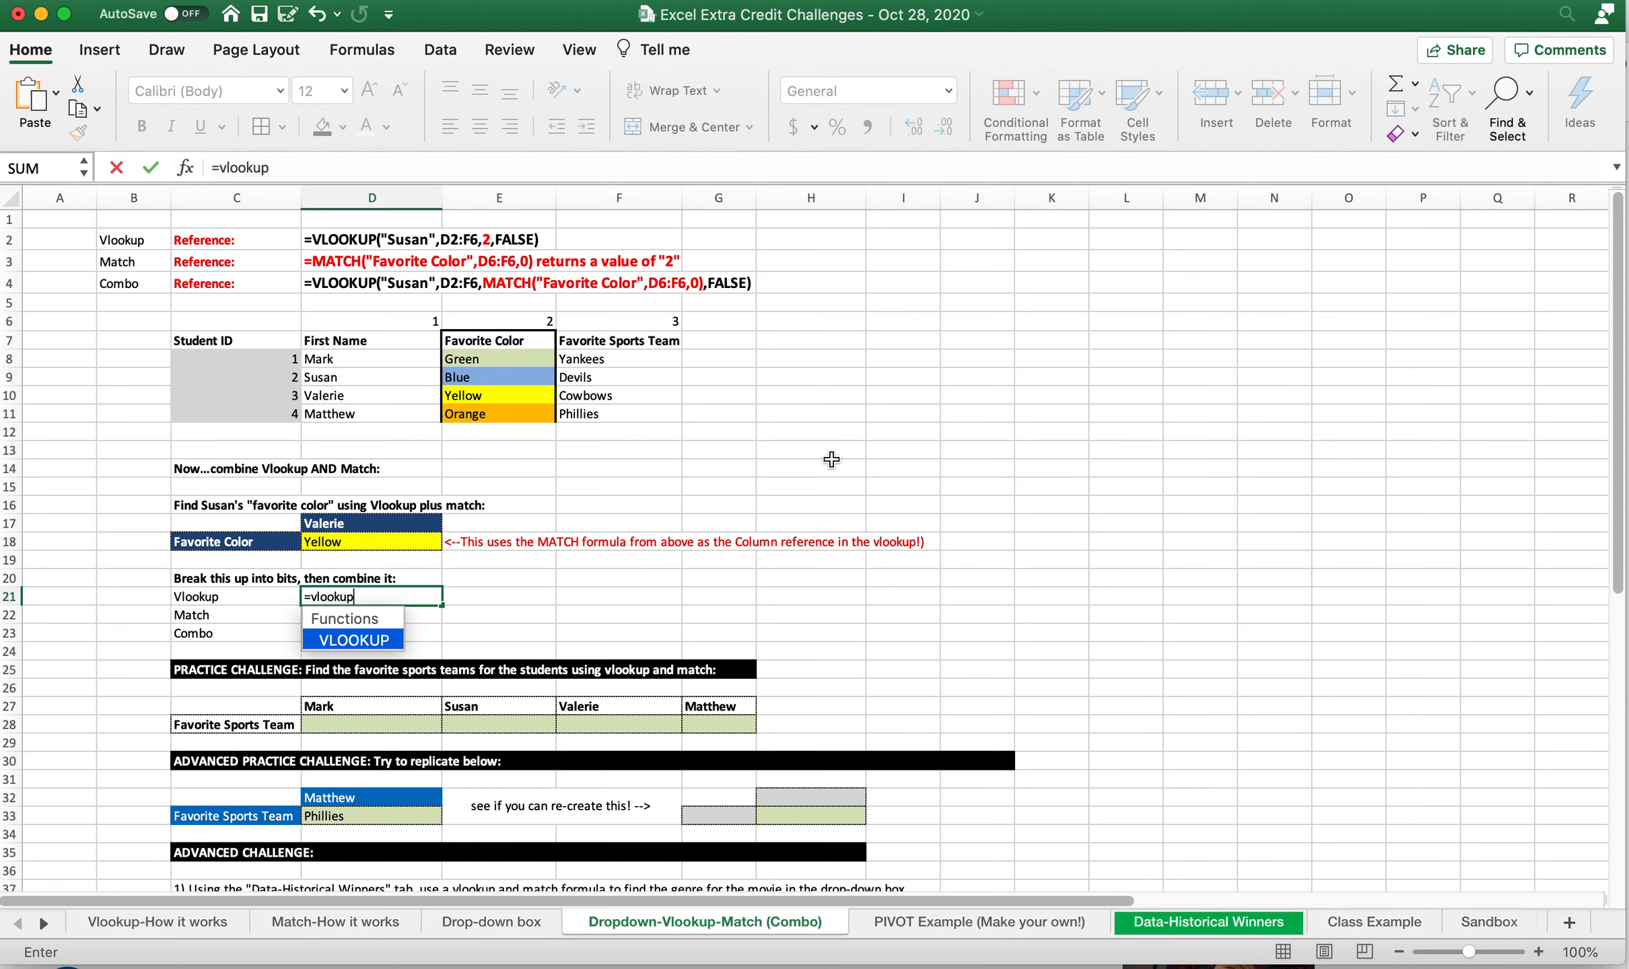
{"action": "type", "text": "(\"Valerie\","}
{"action": "left_click_drag", "start_coordinate": [389, 340], "coordinate": [617, 423]}
{"action": "type", "text": ",2,"}
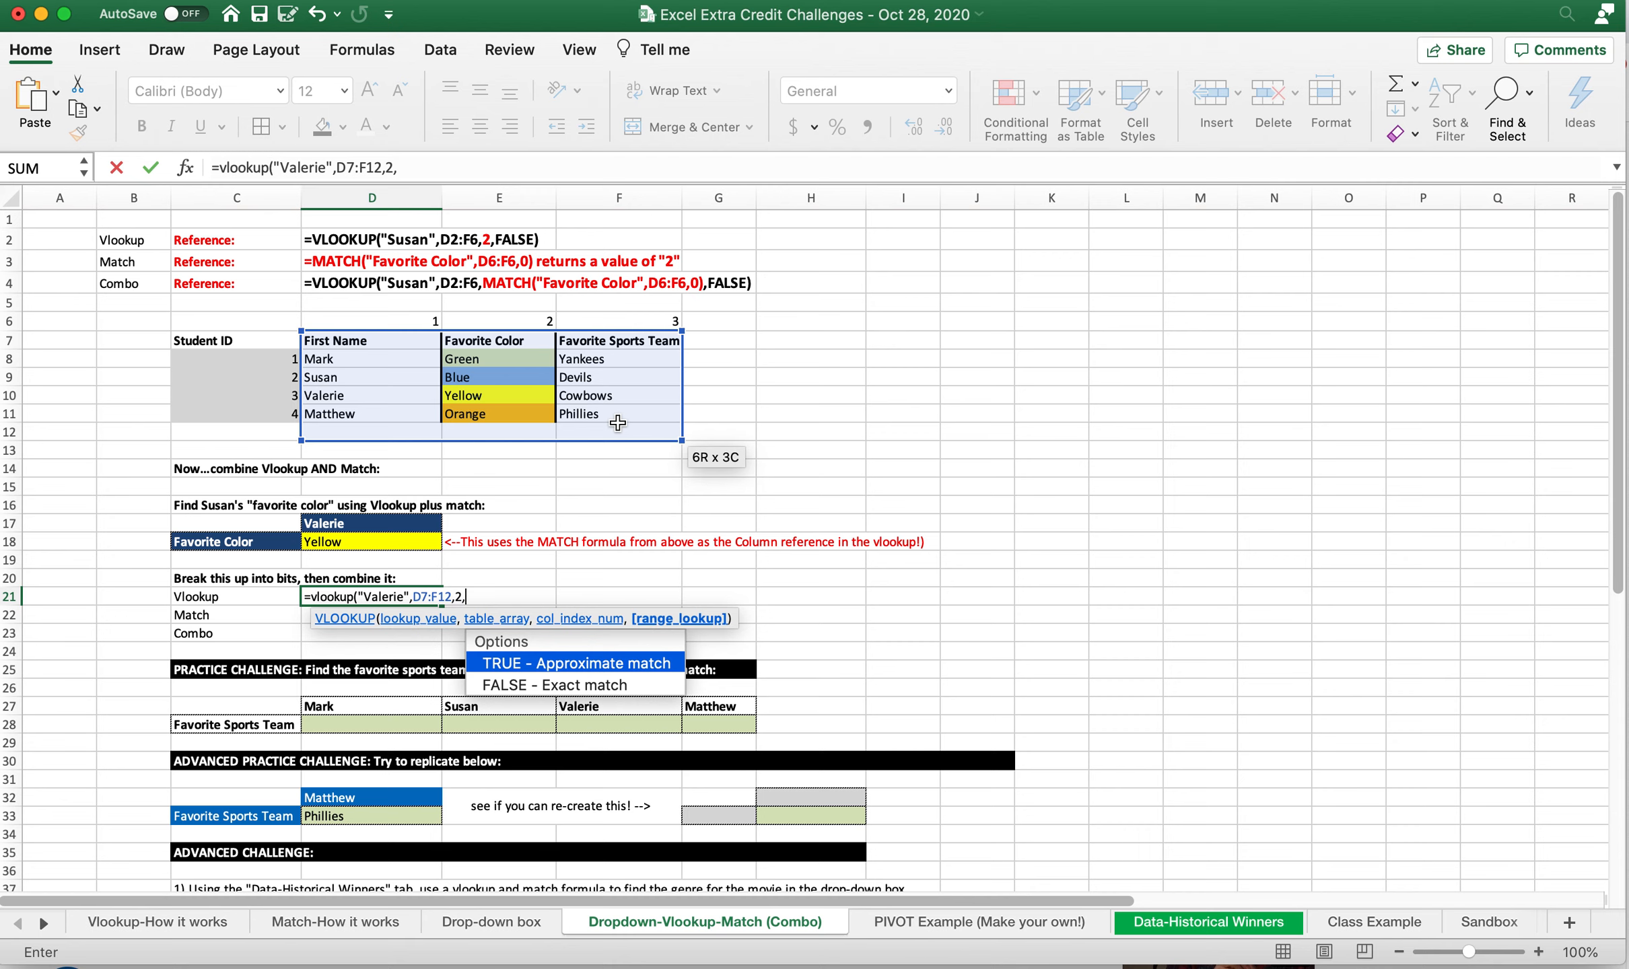
{"action": "type", "text": "false"}
{"action": "key", "text": "Return"}
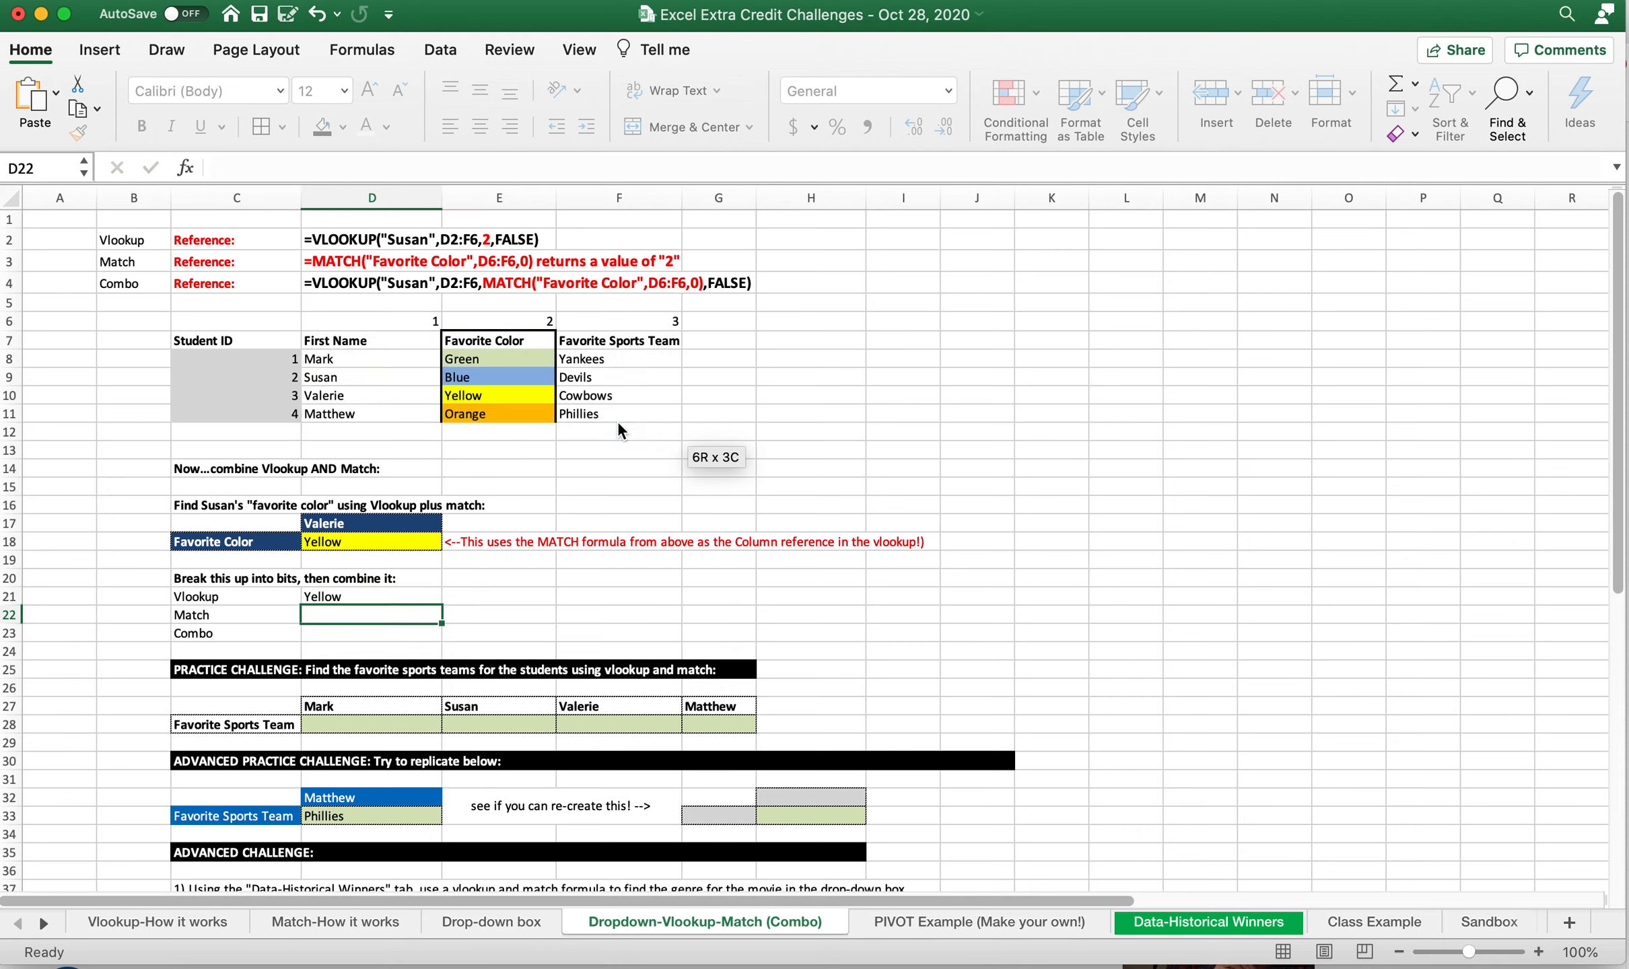
Replace the hard-coded name in D21's VLOOKUP with a reference to D17
{"action": "key", "text": "Up"}
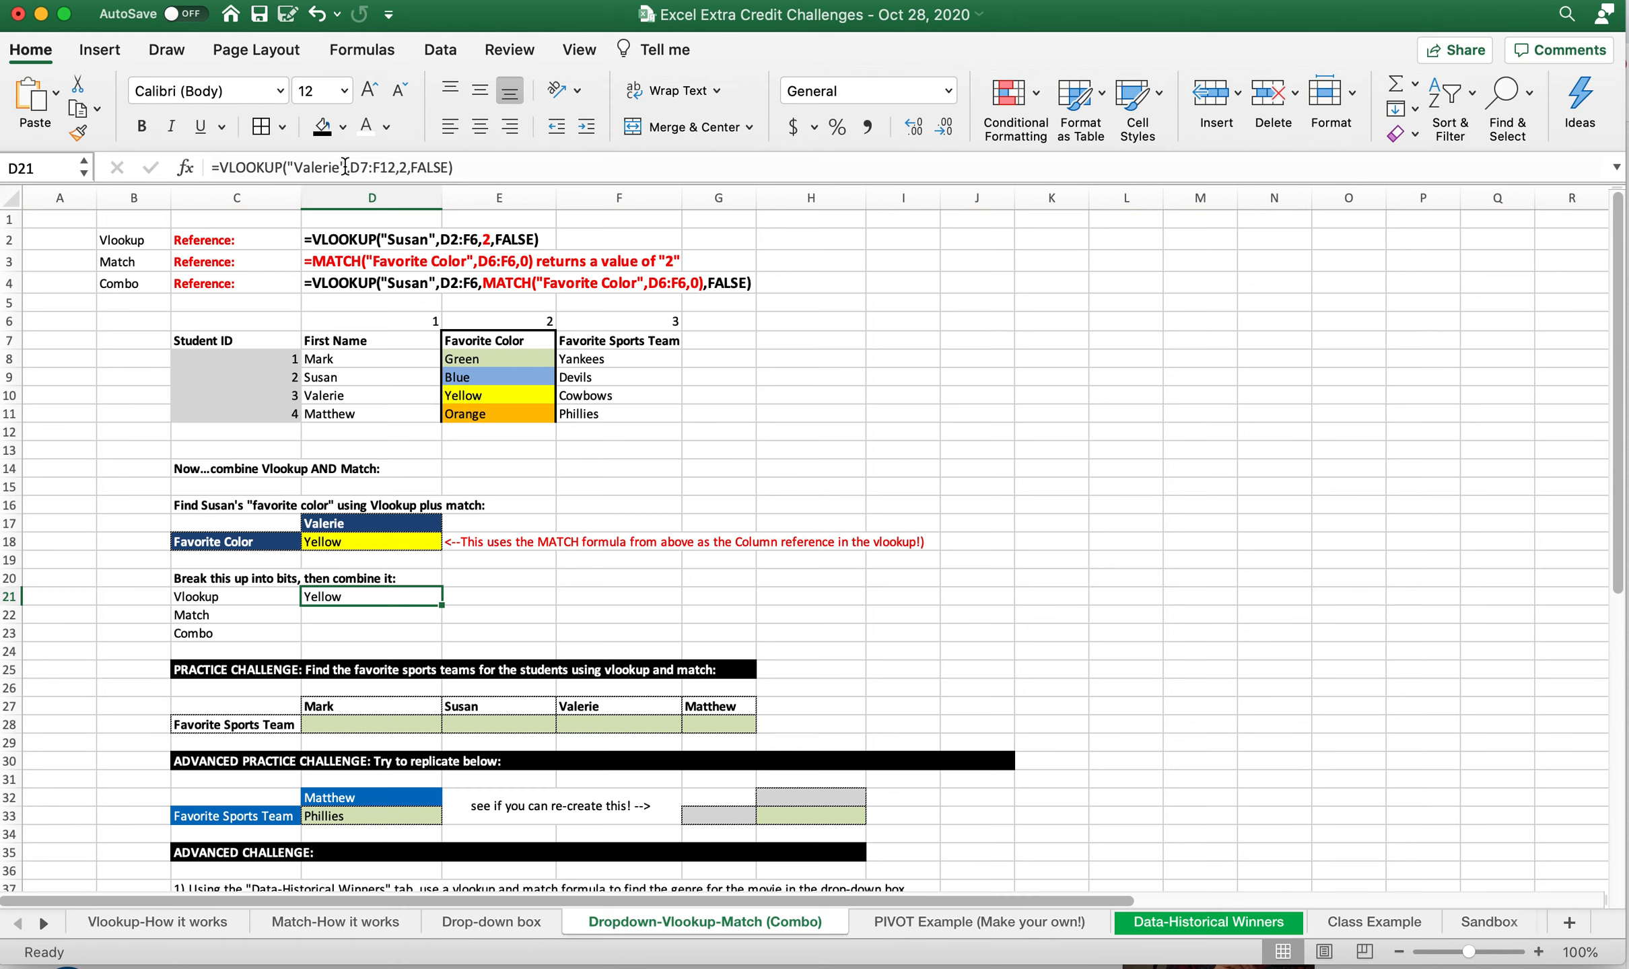
{"action": "left_click_drag", "start_coordinate": [344, 165], "coordinate": [288, 165]}
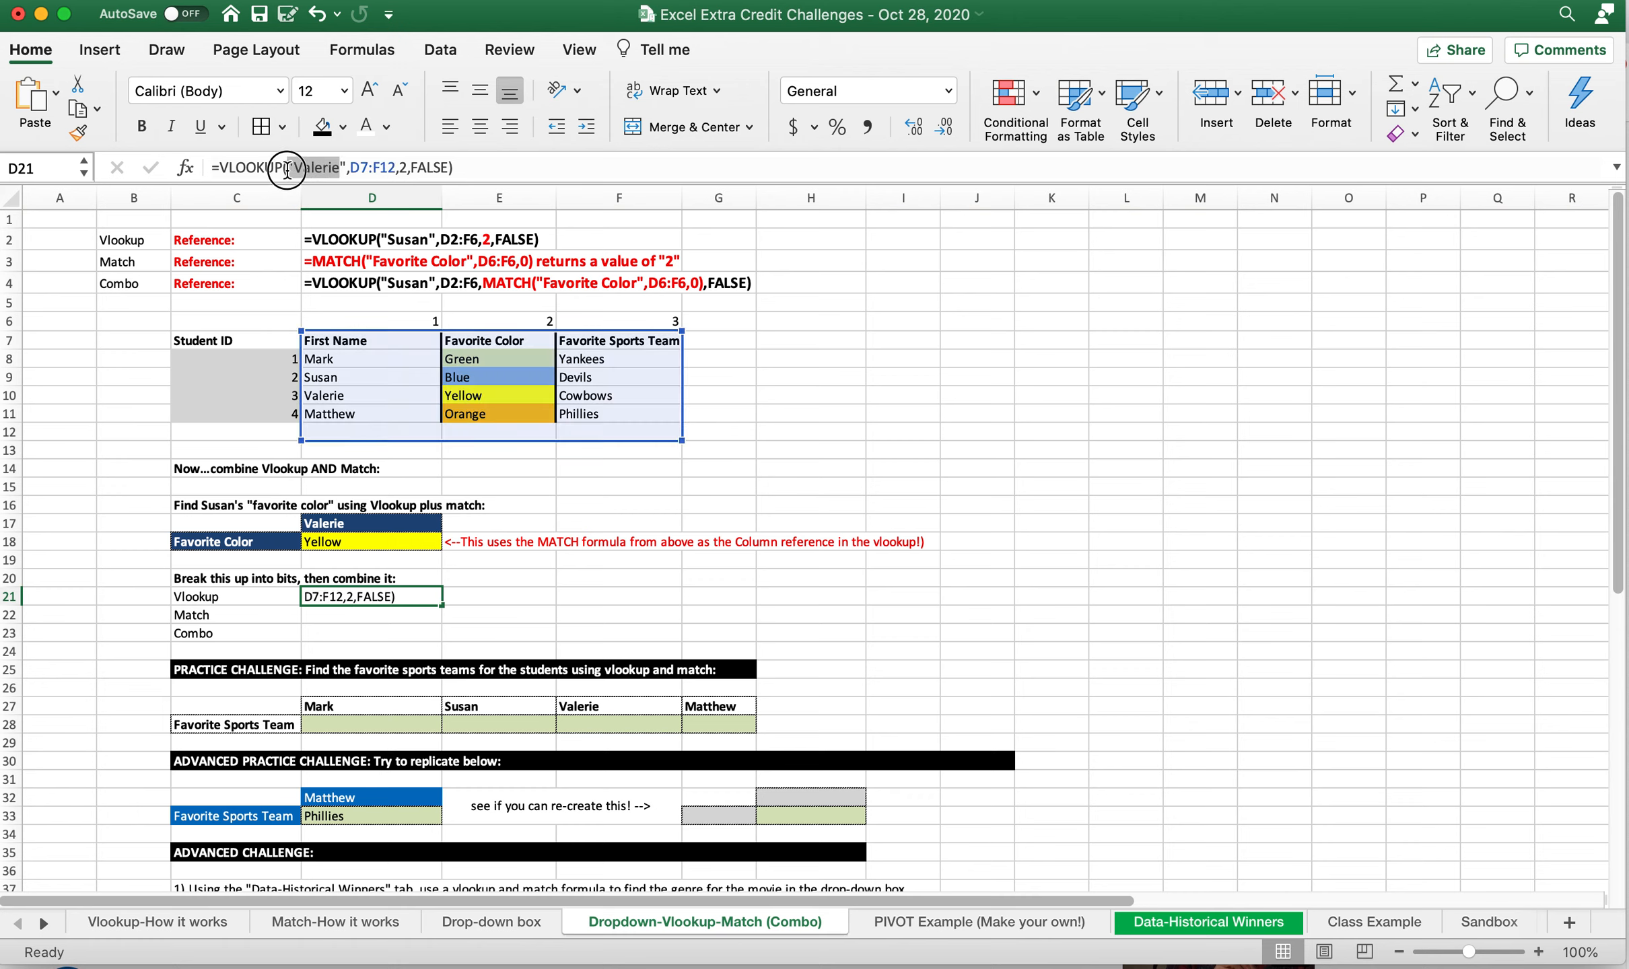
{"action": "left_click", "coordinate": [383, 519]}
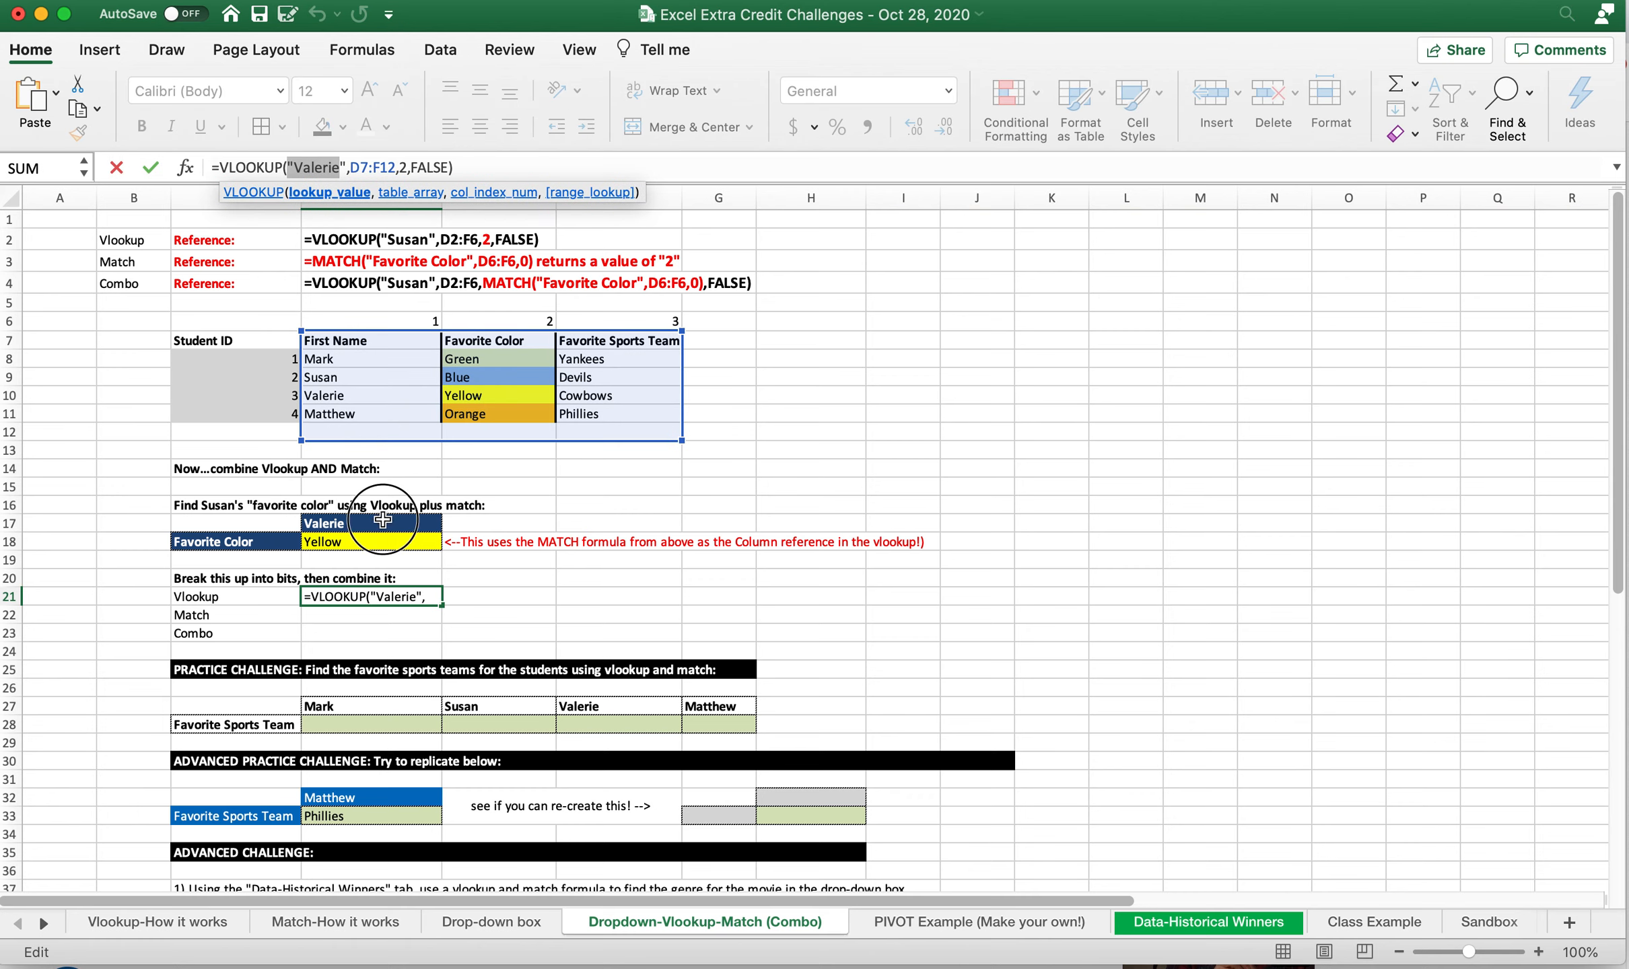
{"action": "key", "text": "Delete"}
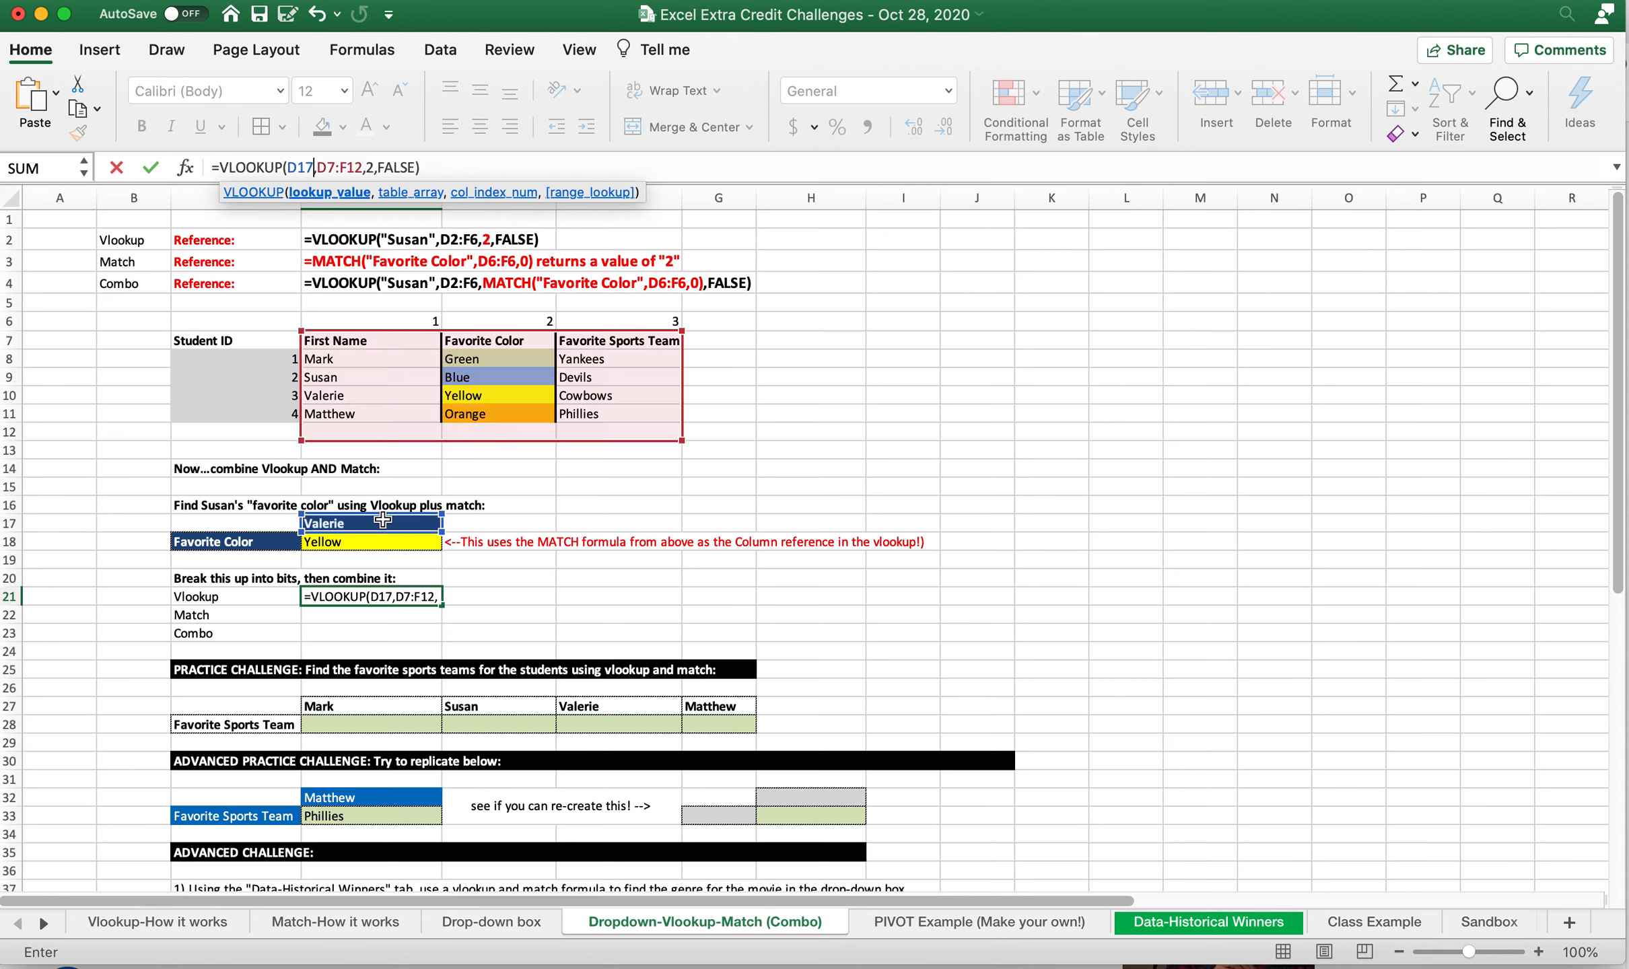
{"action": "key", "text": "Return"}
{"action": "key", "text": "Up"}
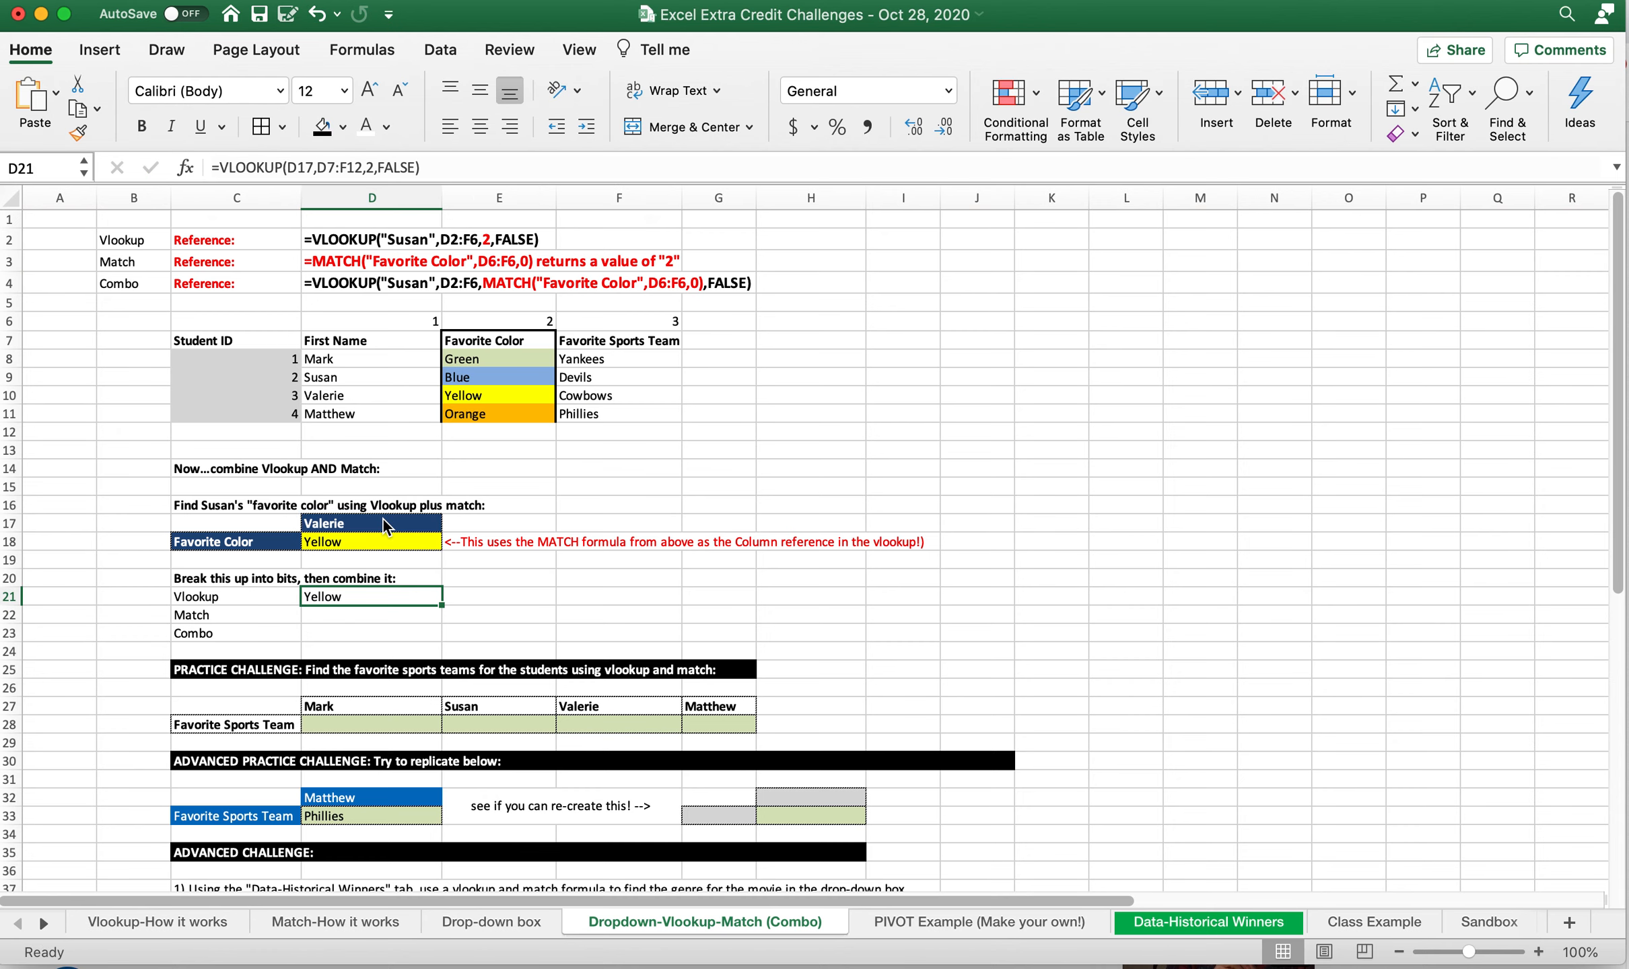
Test the D21 VLOOKUP by entering the first listed student's name in D17 and restoring the third student's name
{"action": "right_click", "coordinate": [383, 522]}
{"action": "left_click", "coordinate": [345, 530]}
{"action": "right_click", "coordinate": [342, 531]}
{"action": "left_click", "coordinate": [343, 536]}
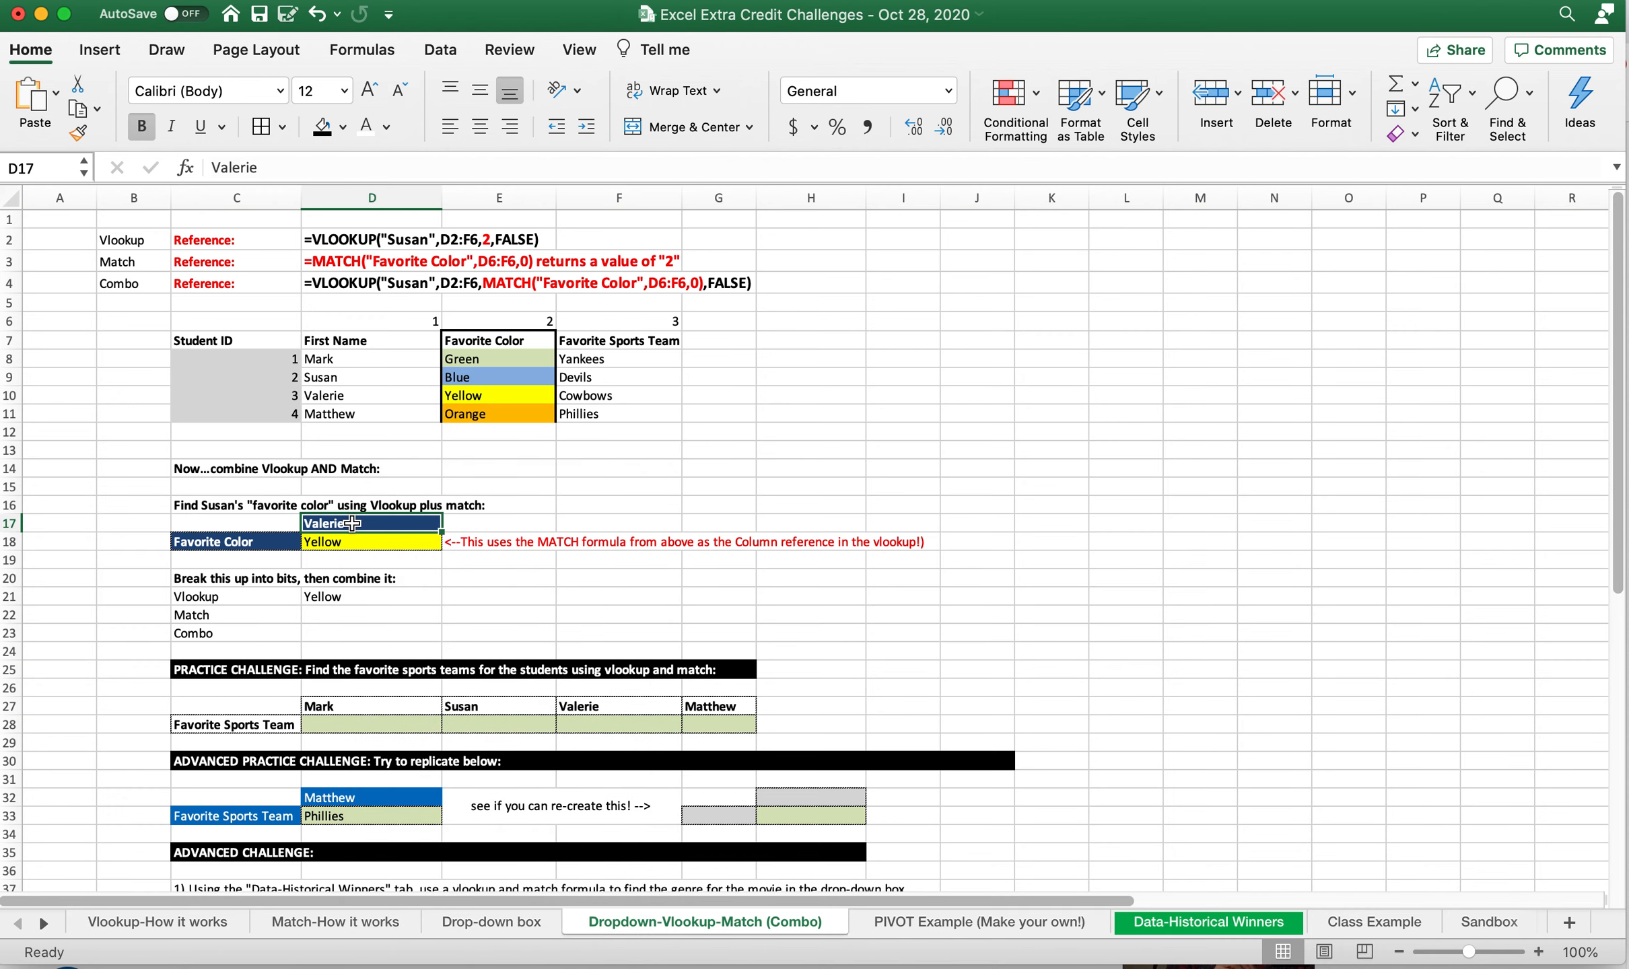
{"action": "type", "text": "Mark"}
{"action": "key", "text": "Return"}
{"action": "left_click", "coordinate": [329, 599]}
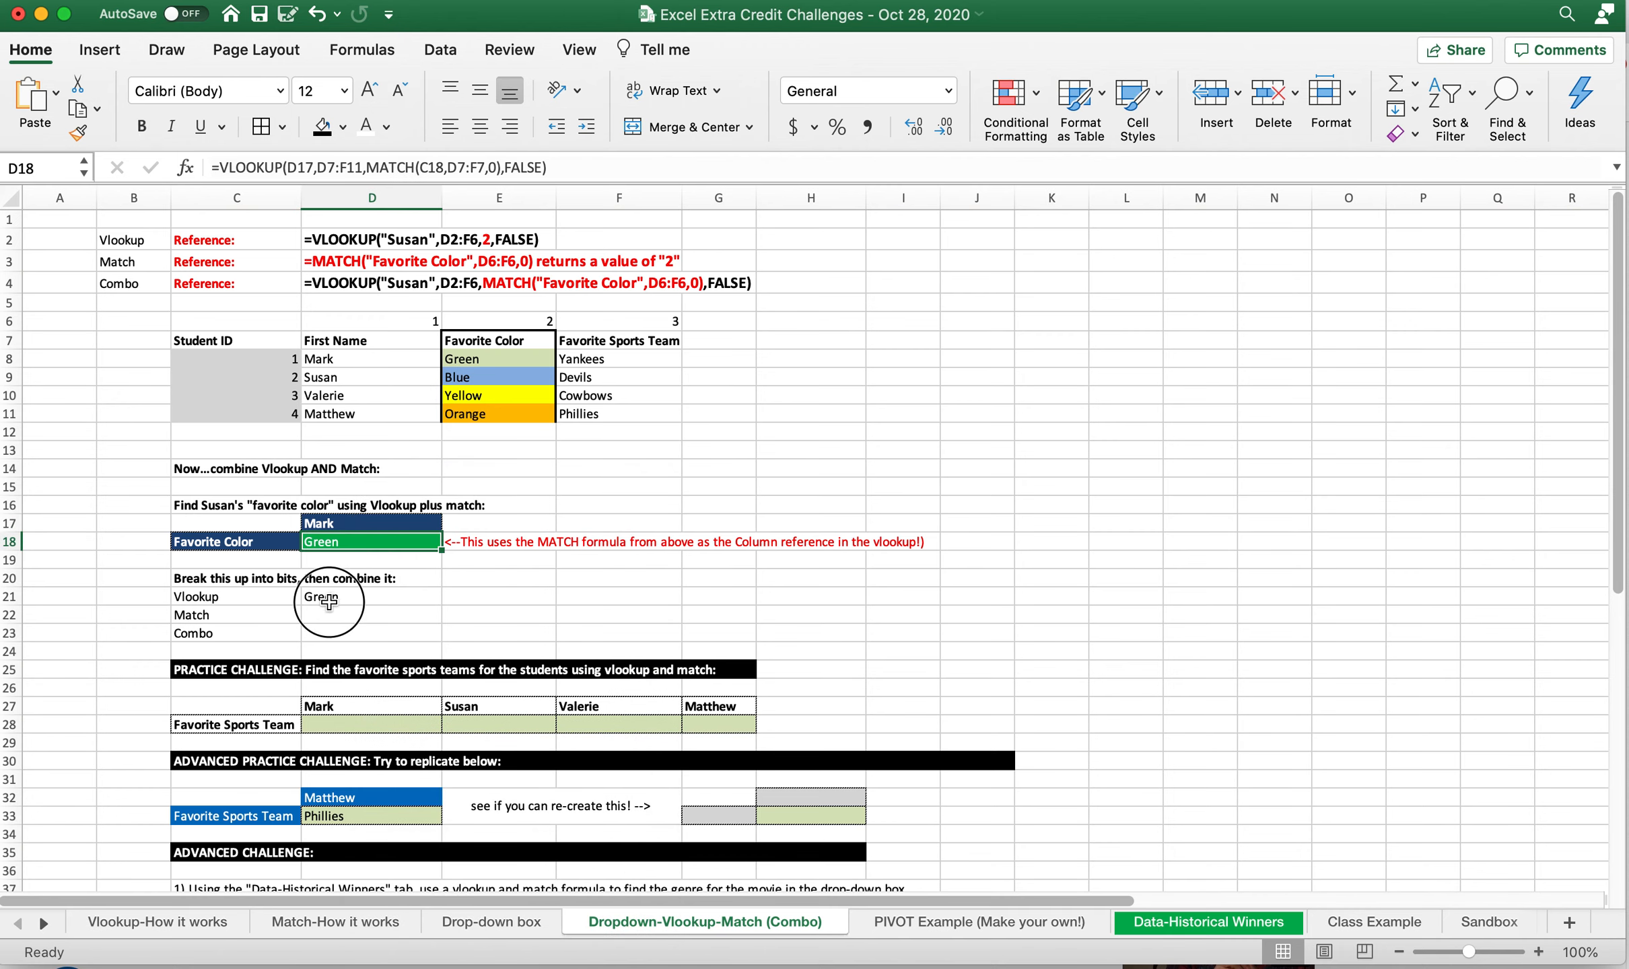
{"action": "left_click", "coordinate": [404, 524]}
{"action": "type", "text": "Va"}
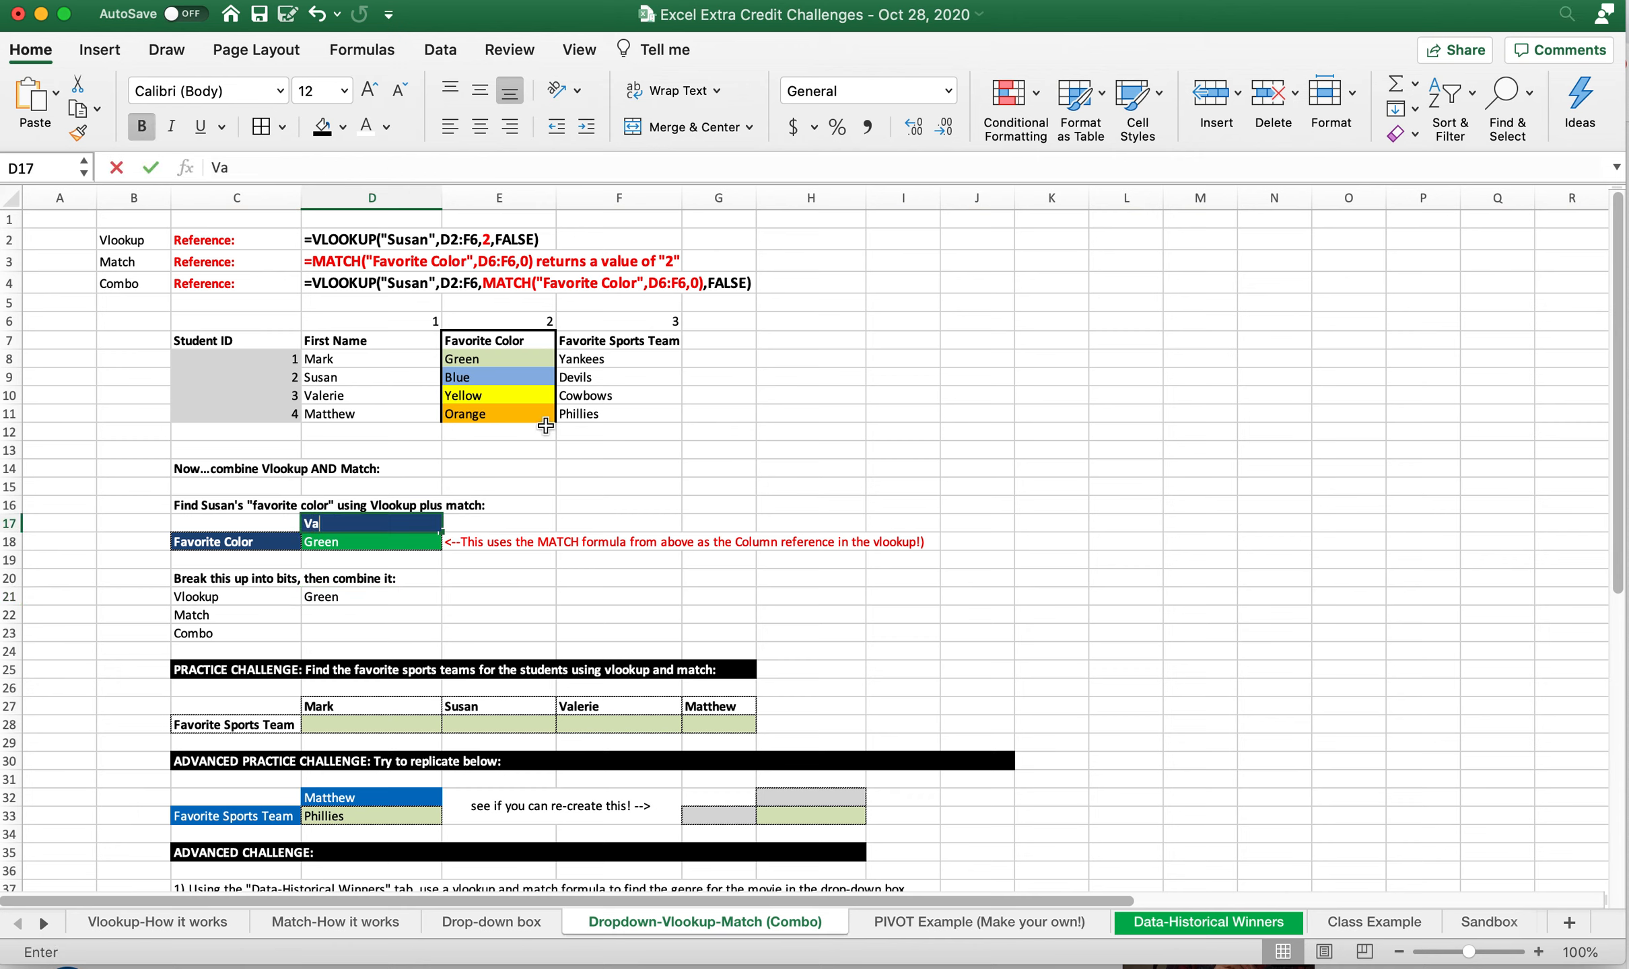
{"action": "type", "text": "lerie"}
{"action": "key", "text": "Return"}
Try to enter a MATCH formula in D22 for "Favorite Color" over D7:F7 with trailing arguments 2 and FALSE
{"action": "left_click", "coordinate": [350, 616]}
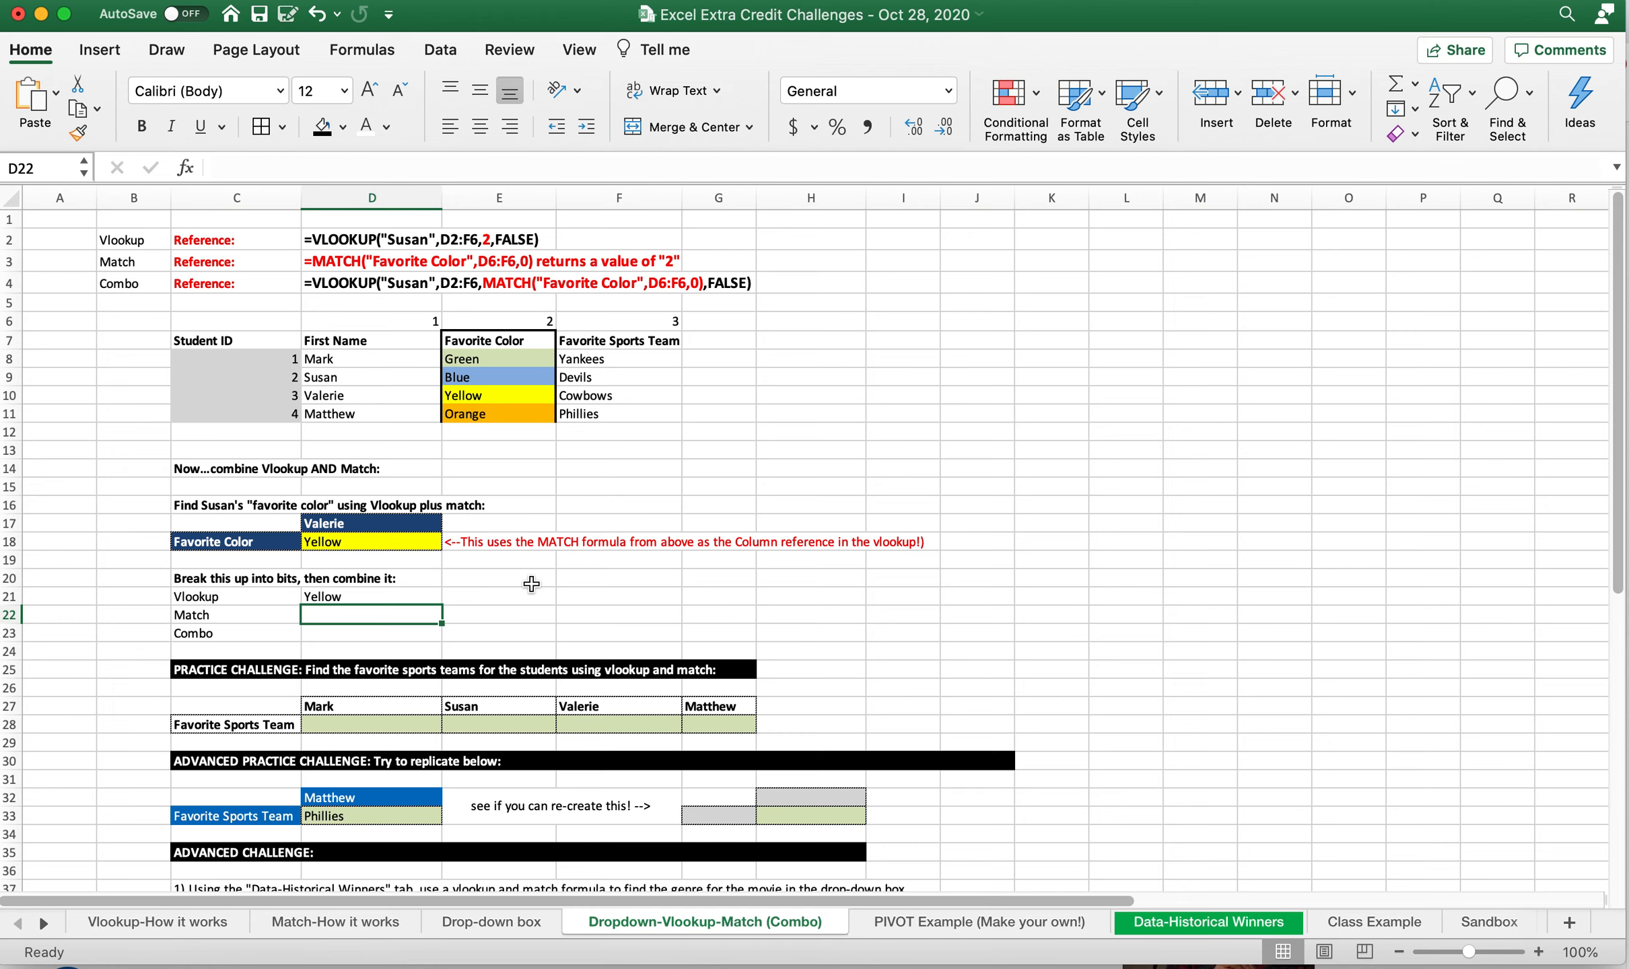
{"action": "left_click", "coordinate": [259, 542]}
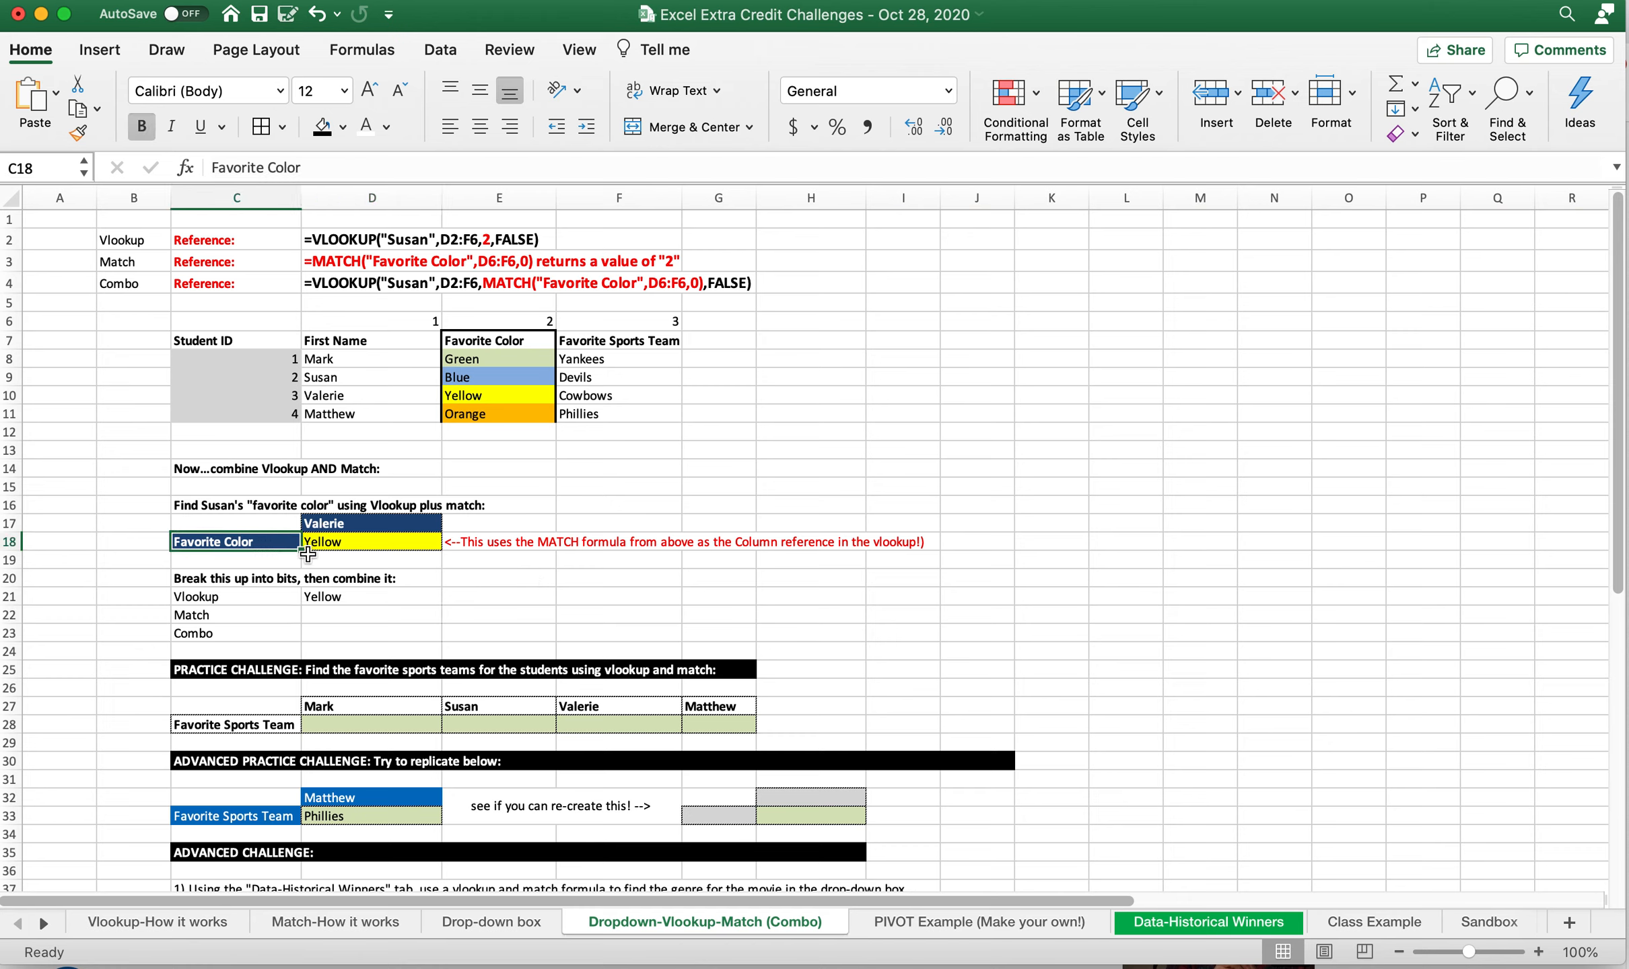
{"action": "left_click", "coordinate": [383, 617]}
{"action": "type", "text": "=Match("}
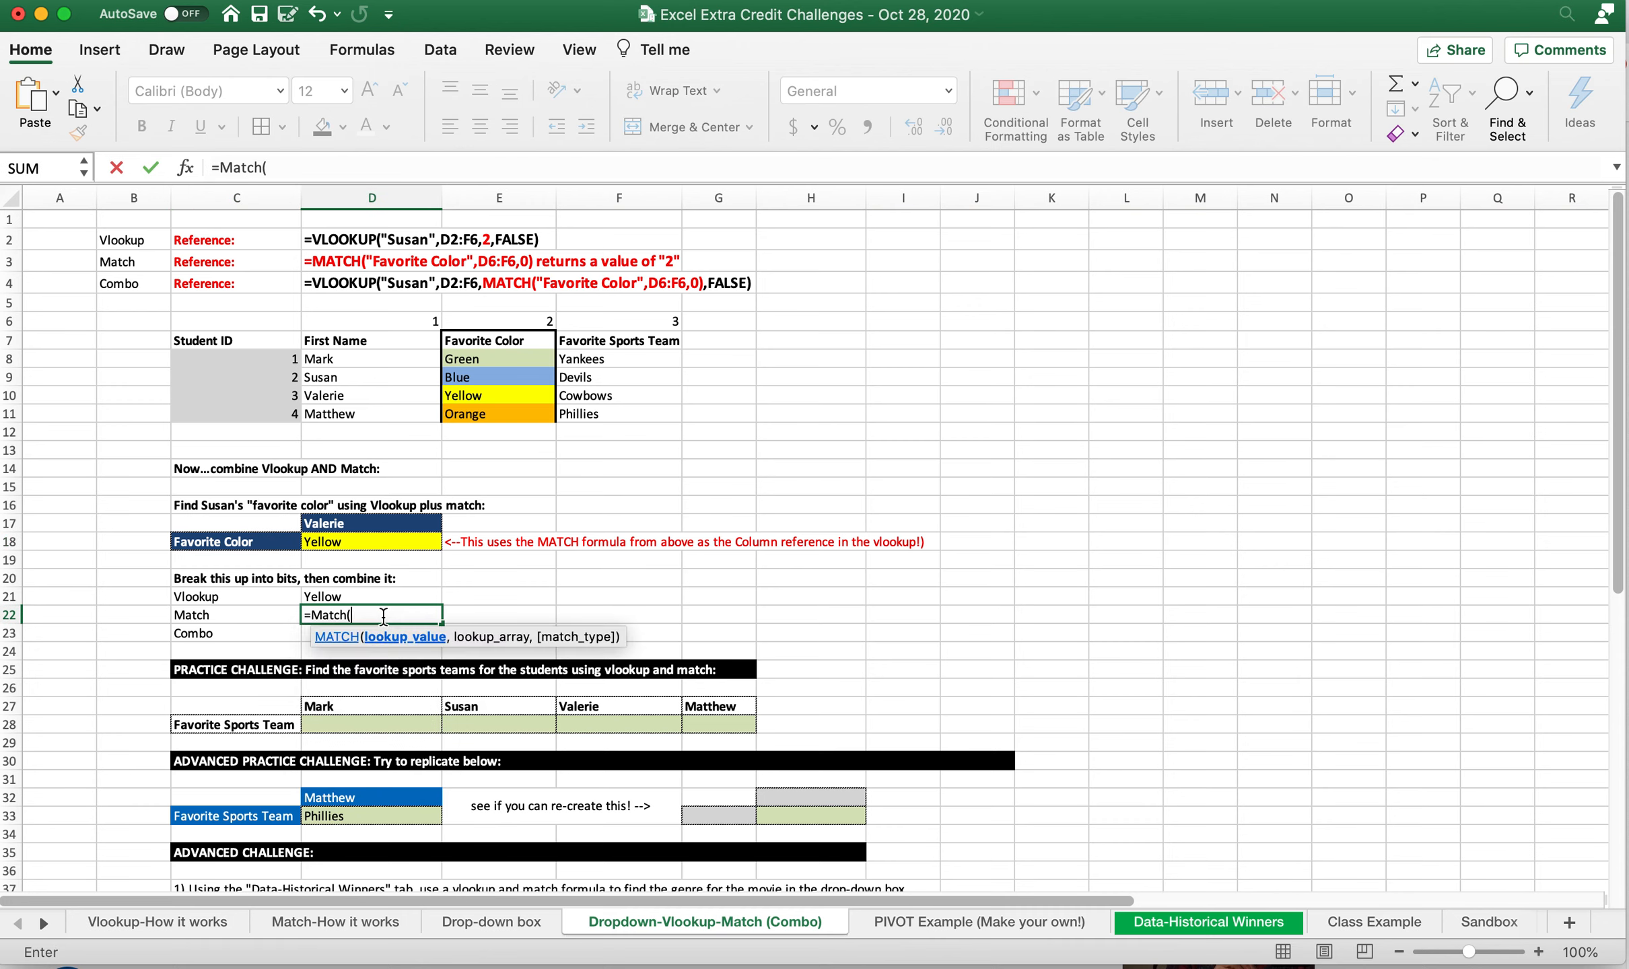
{"action": "left_click", "coordinate": [205, 539]}
{"action": "key", "text": "BackSpace"}
{"action": "key", "text": "BackSpace"}
{"action": "key", "text": "BackSpace"}
{"action": "type", "text": "\"Favorite Color\","}
{"action": "left_click", "coordinate": [404, 341]}
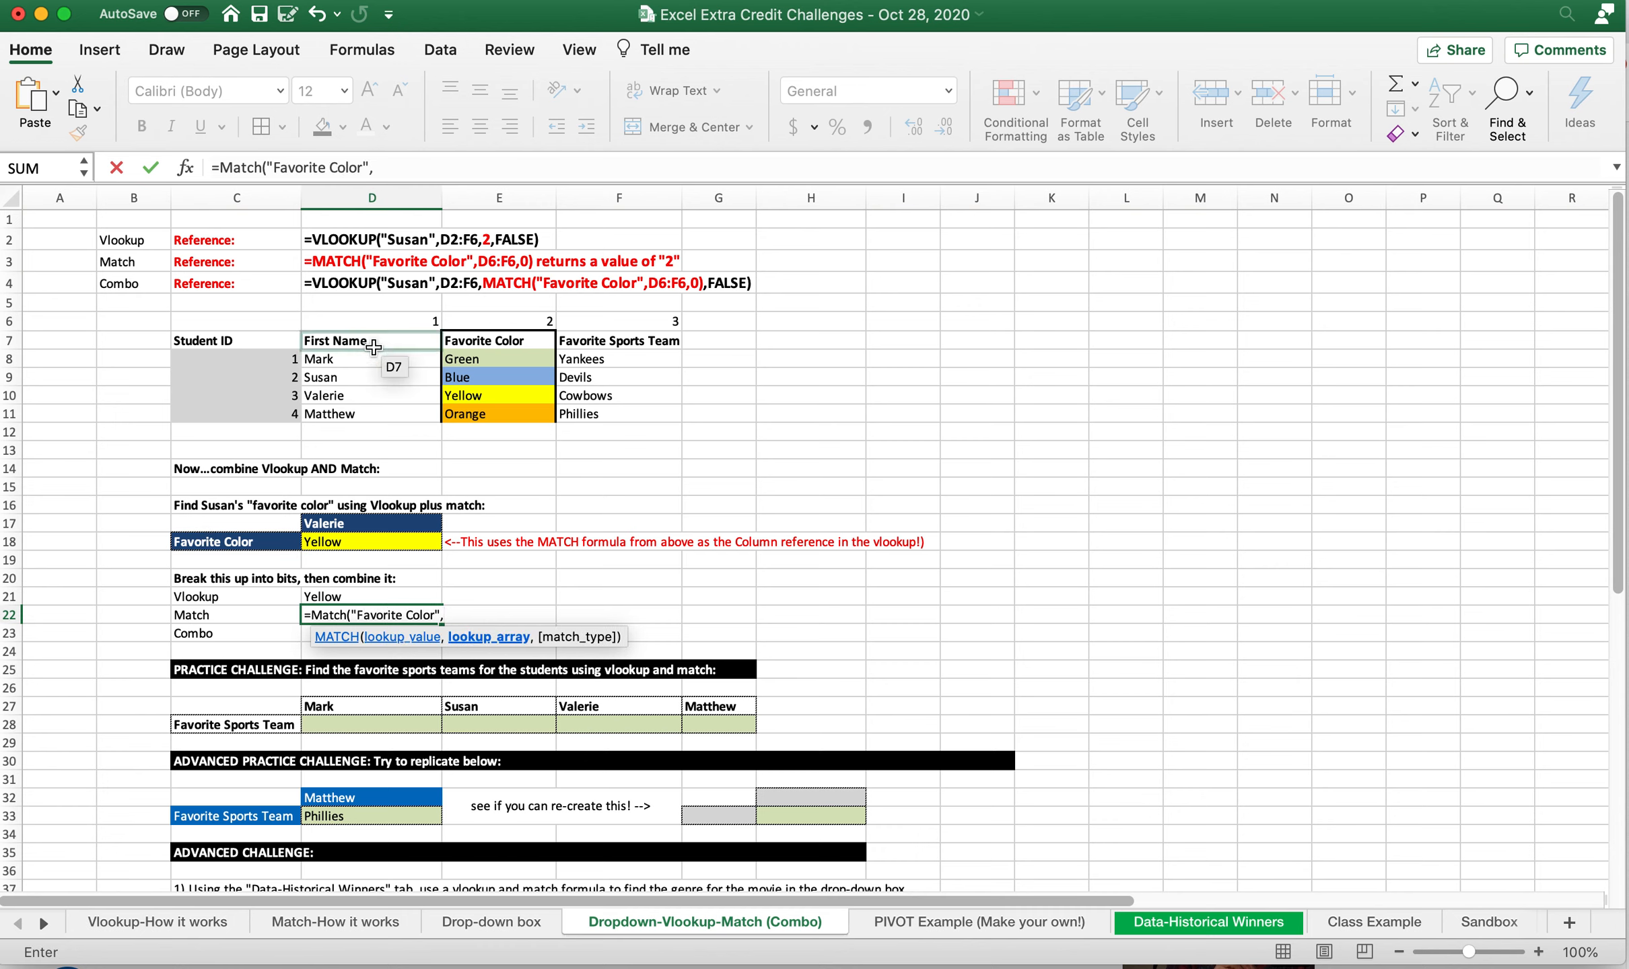
{"action": "left_click_drag", "start_coordinate": [505, 342], "coordinate": [590, 342]}
{"action": "type", "text": ",2"}
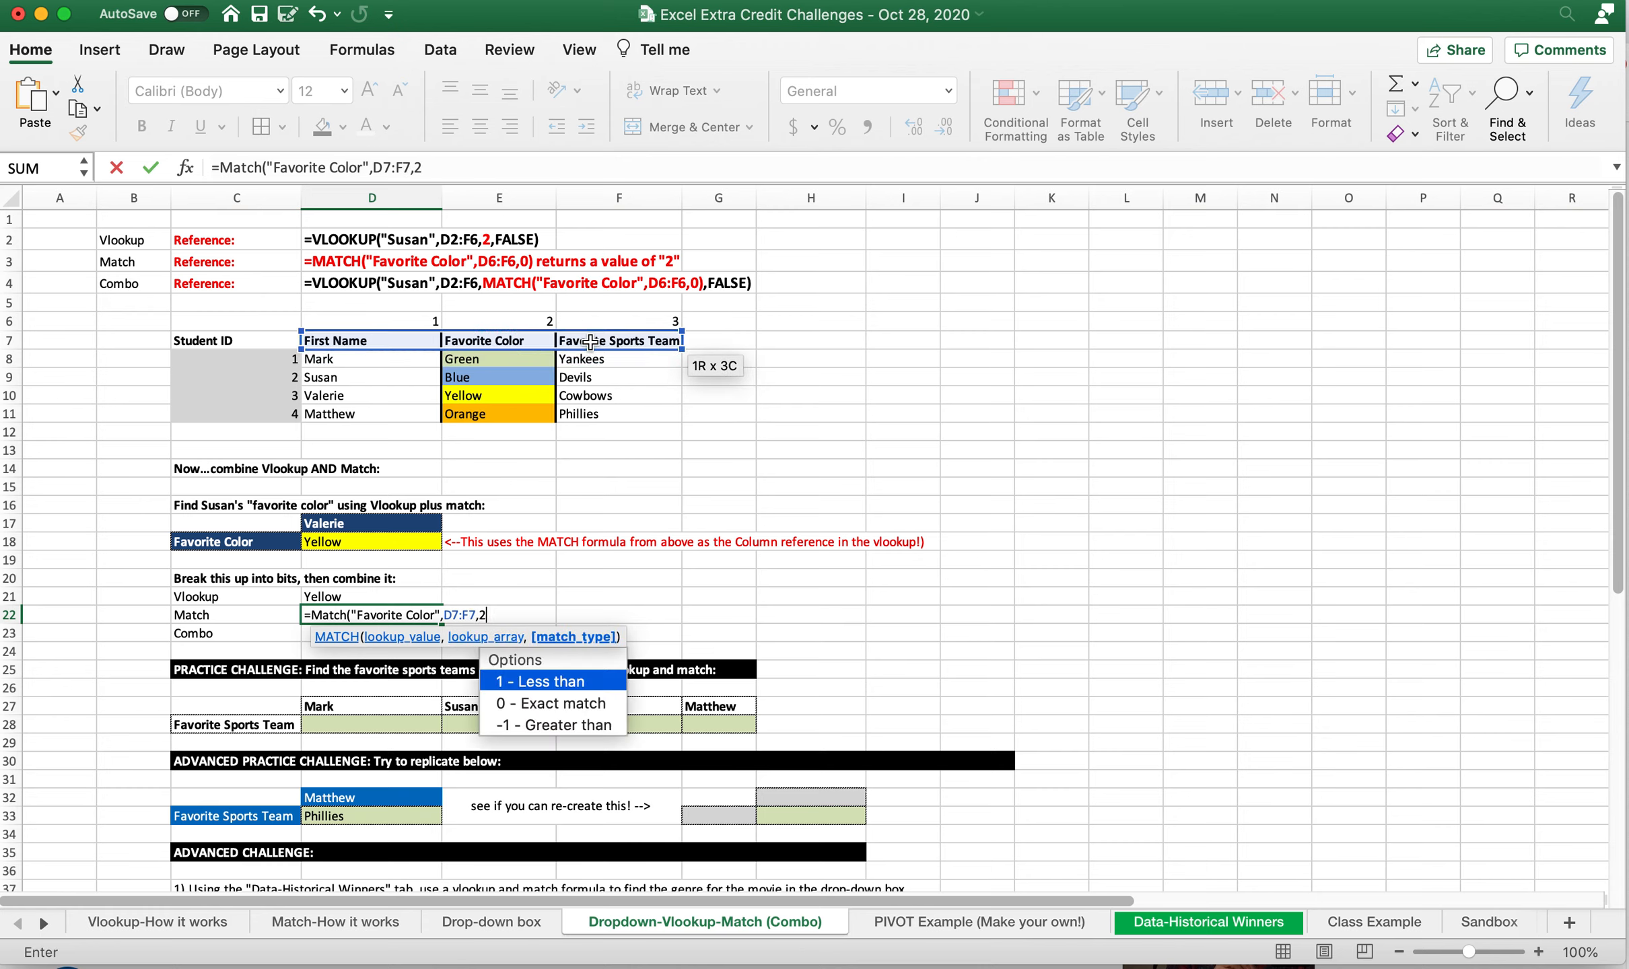
{"action": "type", "text": ",false)"}
{"action": "key", "text": "Return"}
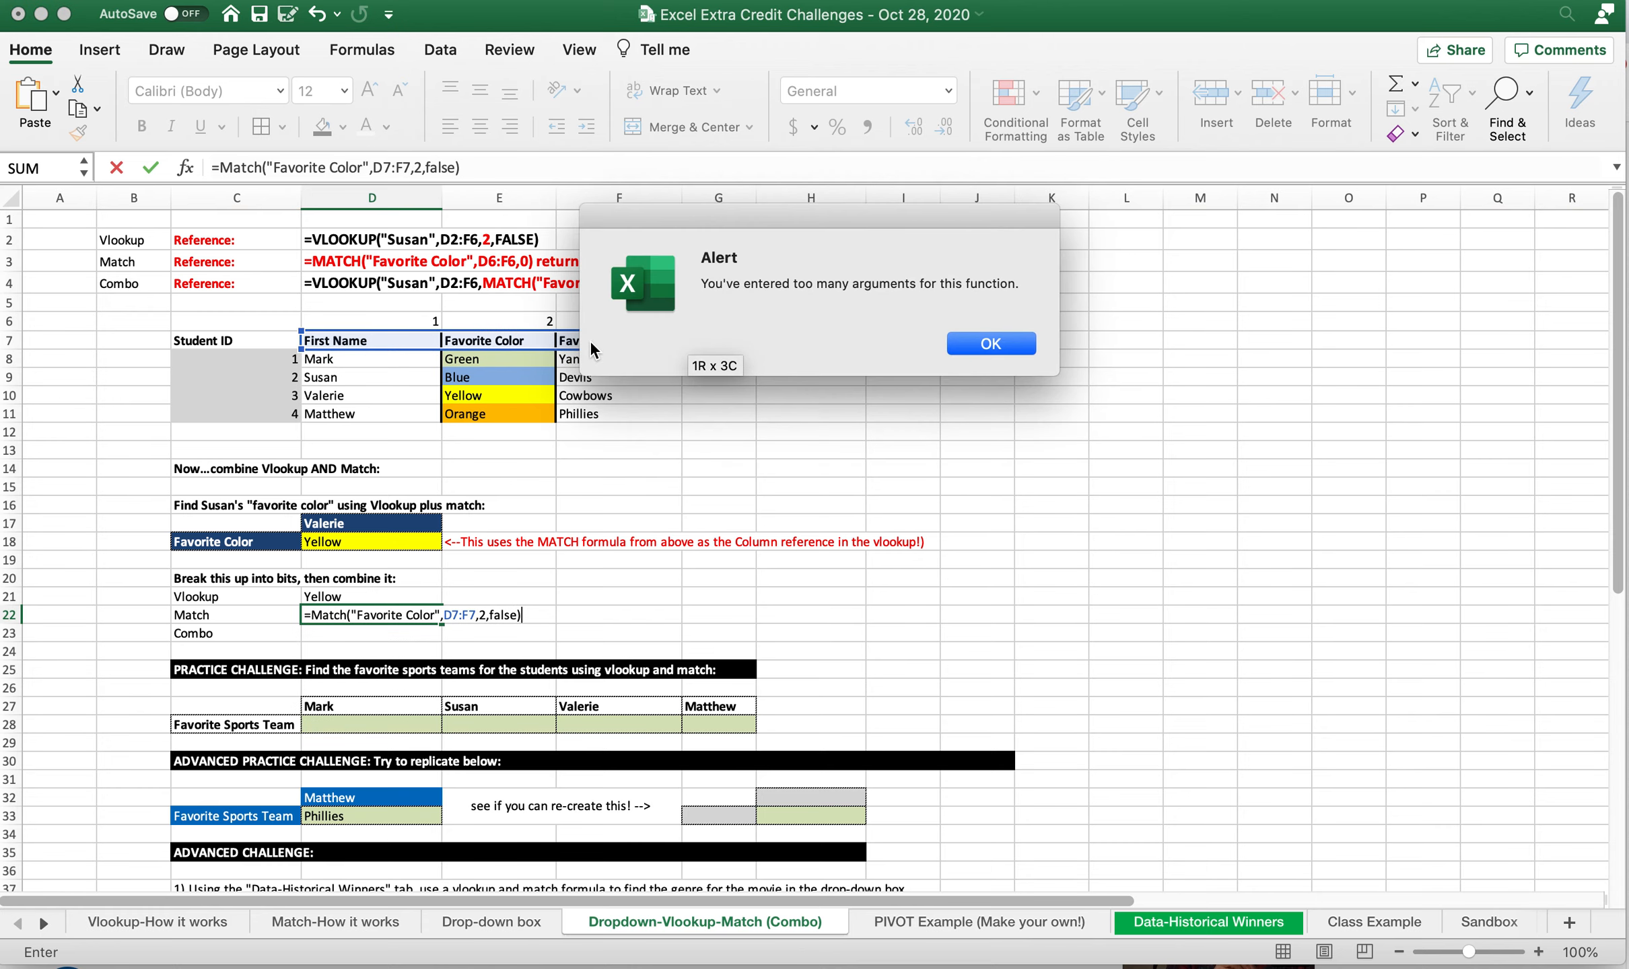
Correct the D22 MATCH formula by replacing its trailing arguments with a match type of 0
{"action": "key", "text": "Return"}
{"action": "key", "text": "BackSpace"}
{"action": "key", "text": "BackSpace"}
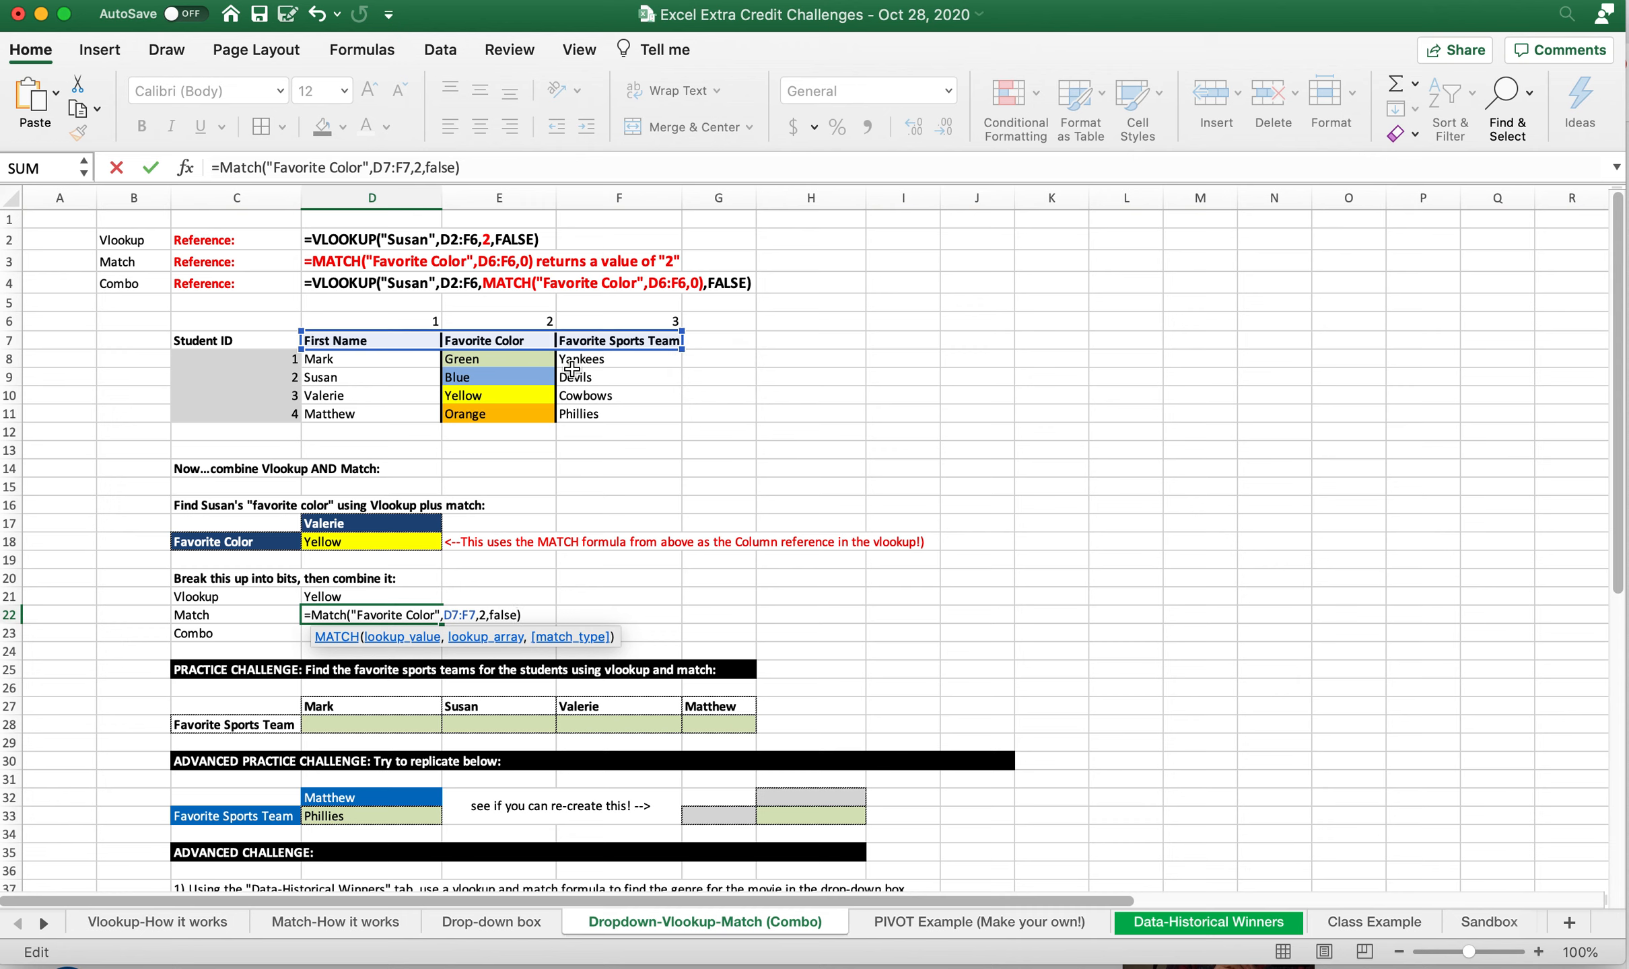
{"action": "key", "text": "BackSpace"}
{"action": "key", "text": "BackSpace"}
{"action": "key", "text": "BackSpace"}
{"action": "key", "text": "BackSpace"}
{"action": "key", "text": "BackSpace"}
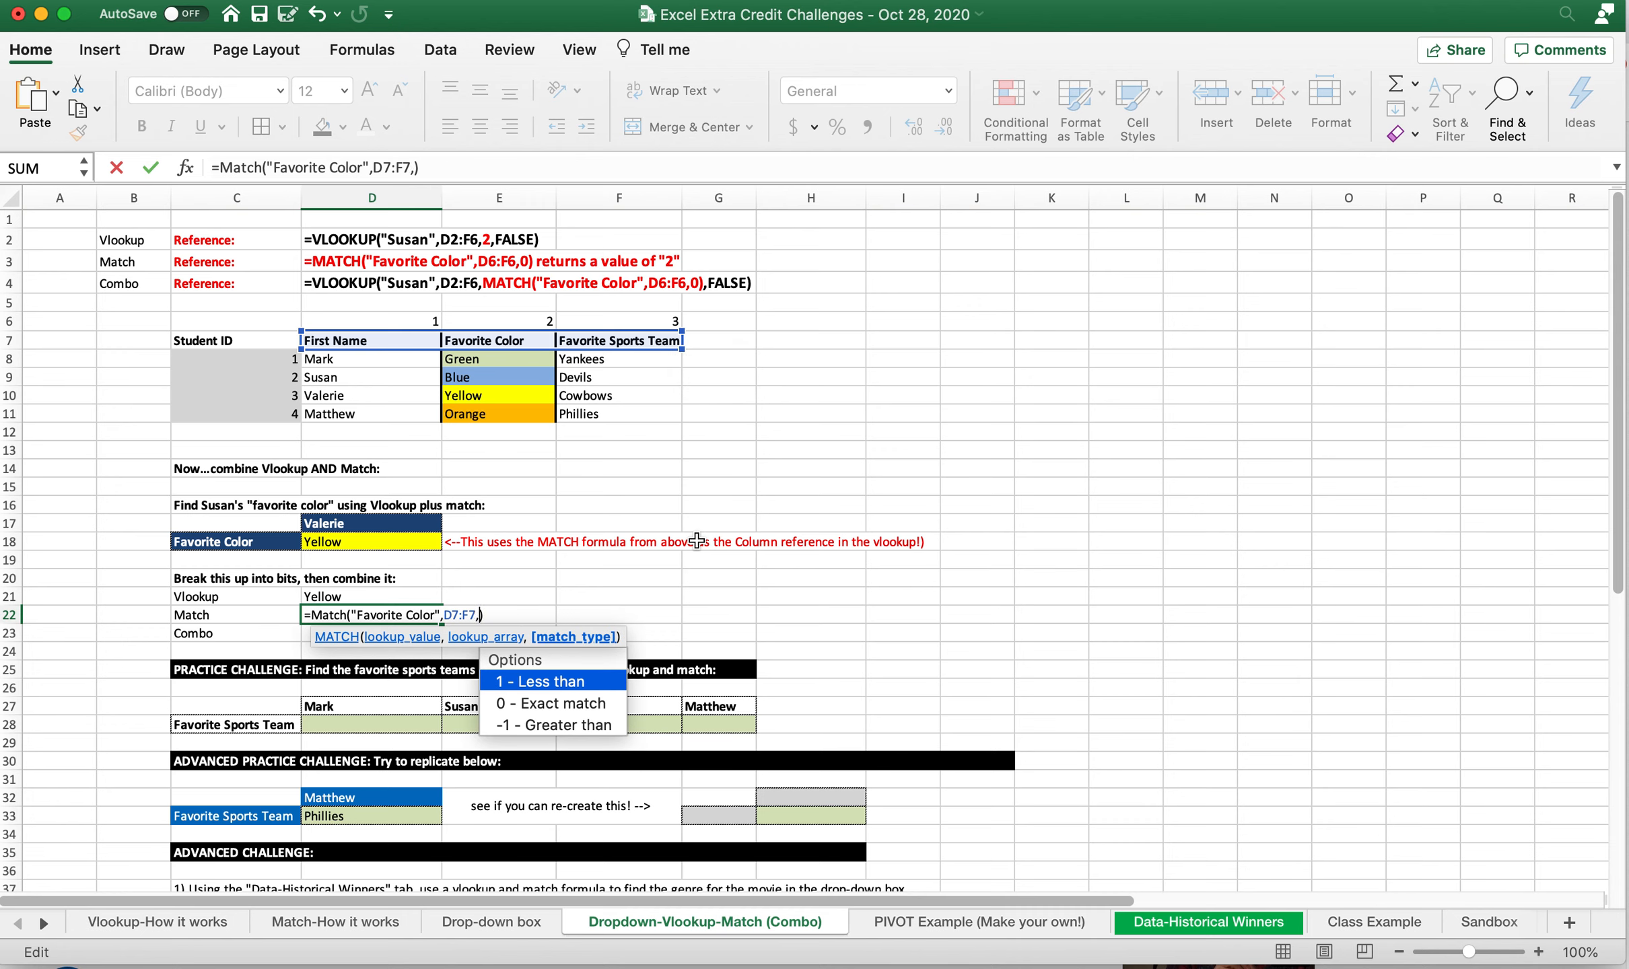
{"action": "key", "text": "Return"}
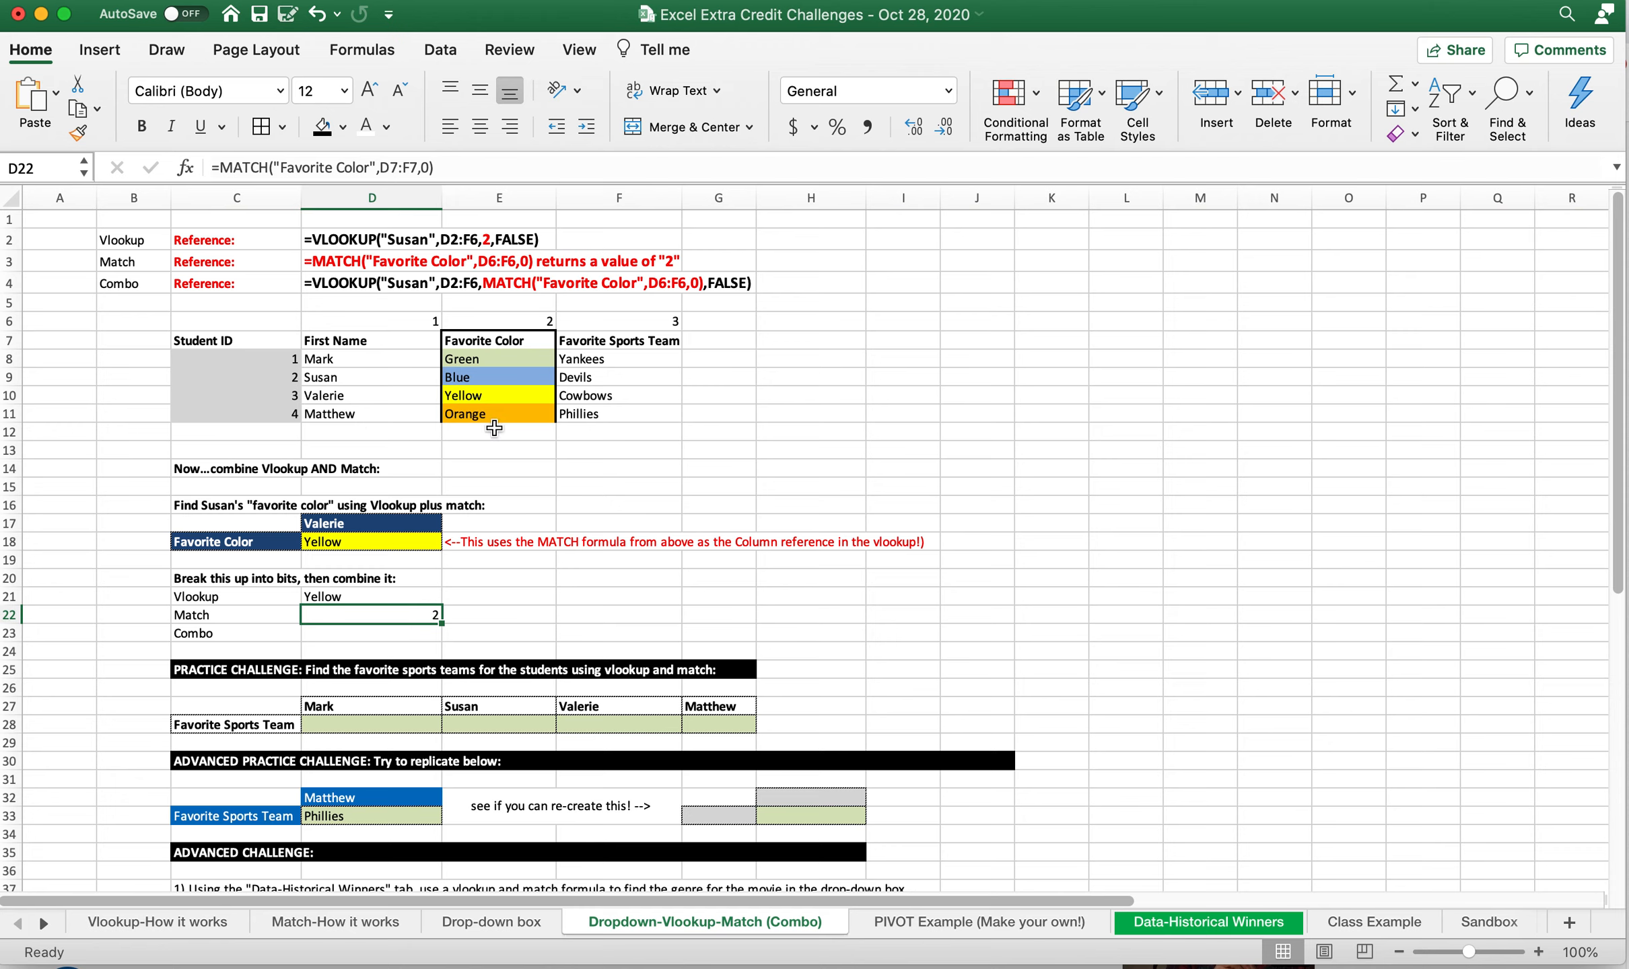
Review the header range D7:F7 and the D21 and D22 formulas, and copy D21's VLOOKUP formula text into D23
{"action": "left_click_drag", "start_coordinate": [397, 340], "coordinate": [596, 340]}
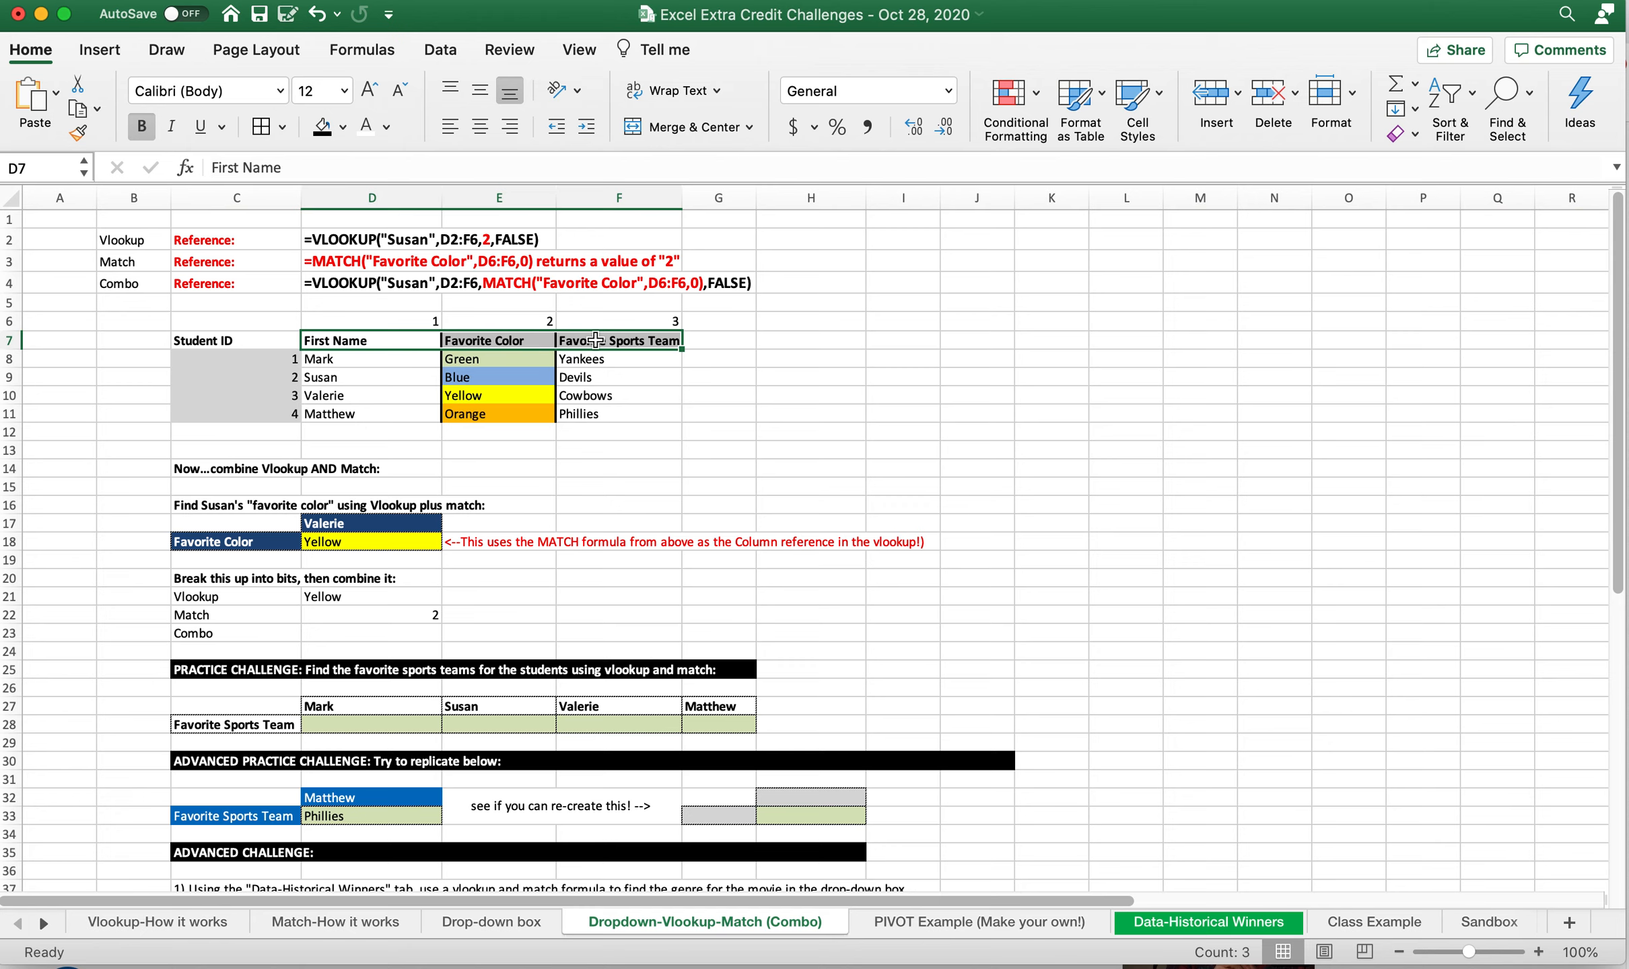
{"action": "right_click", "coordinate": [401, 598]}
{"action": "left_click", "coordinate": [307, 595]}
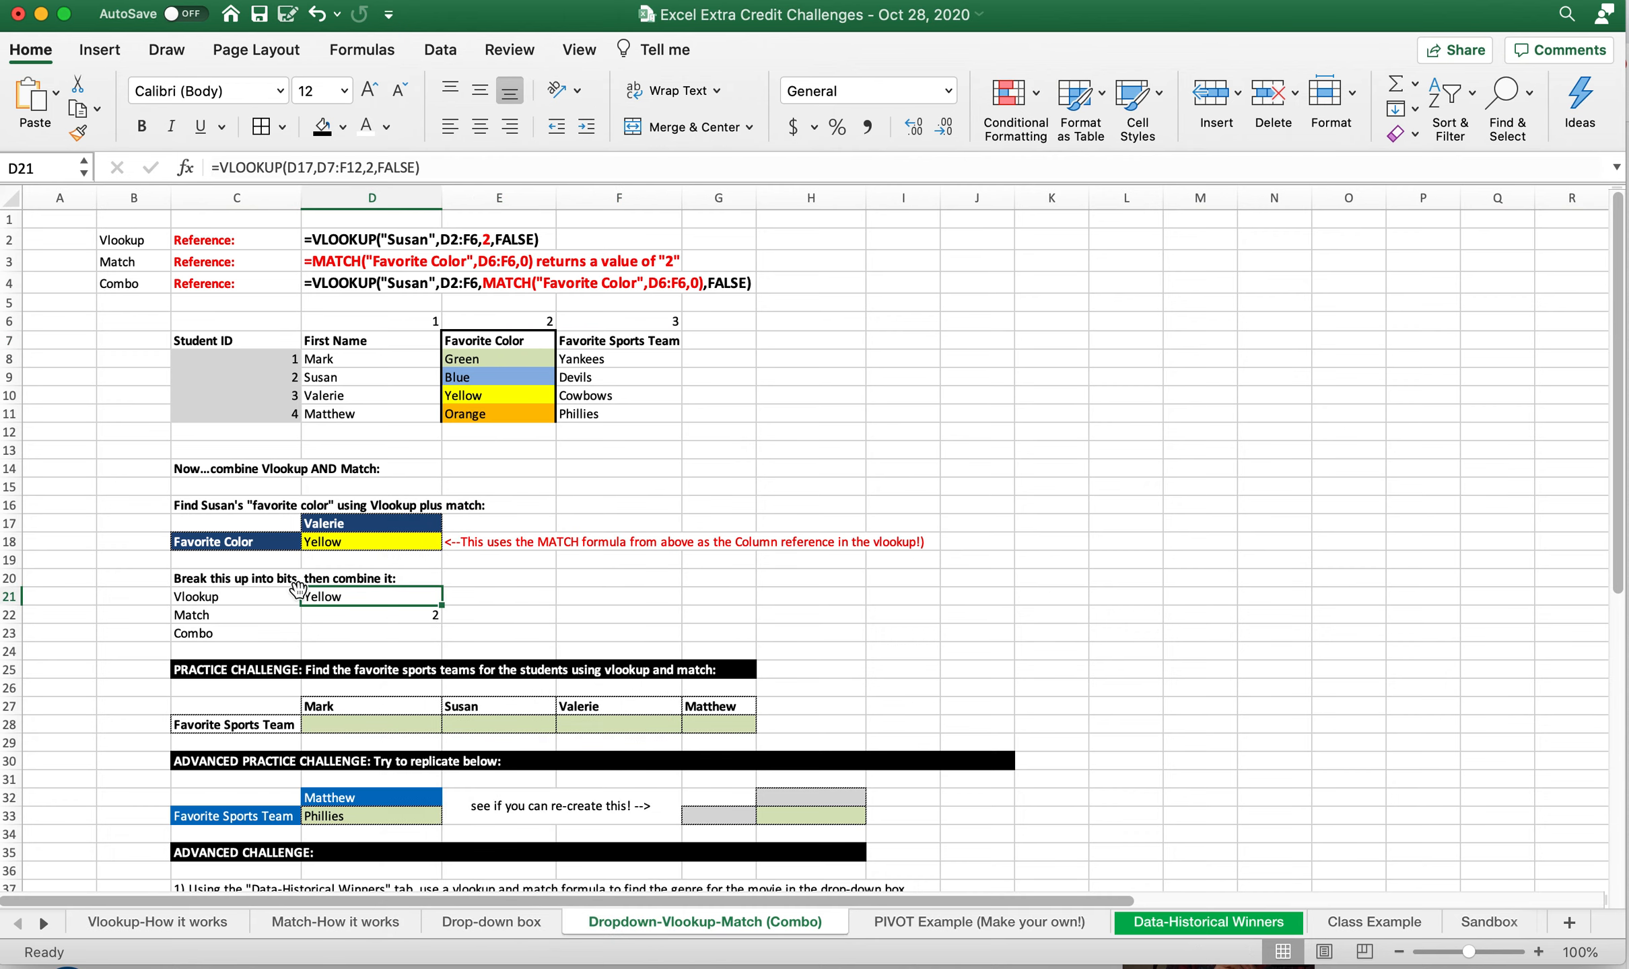
{"action": "left_click", "coordinate": [332, 616]}
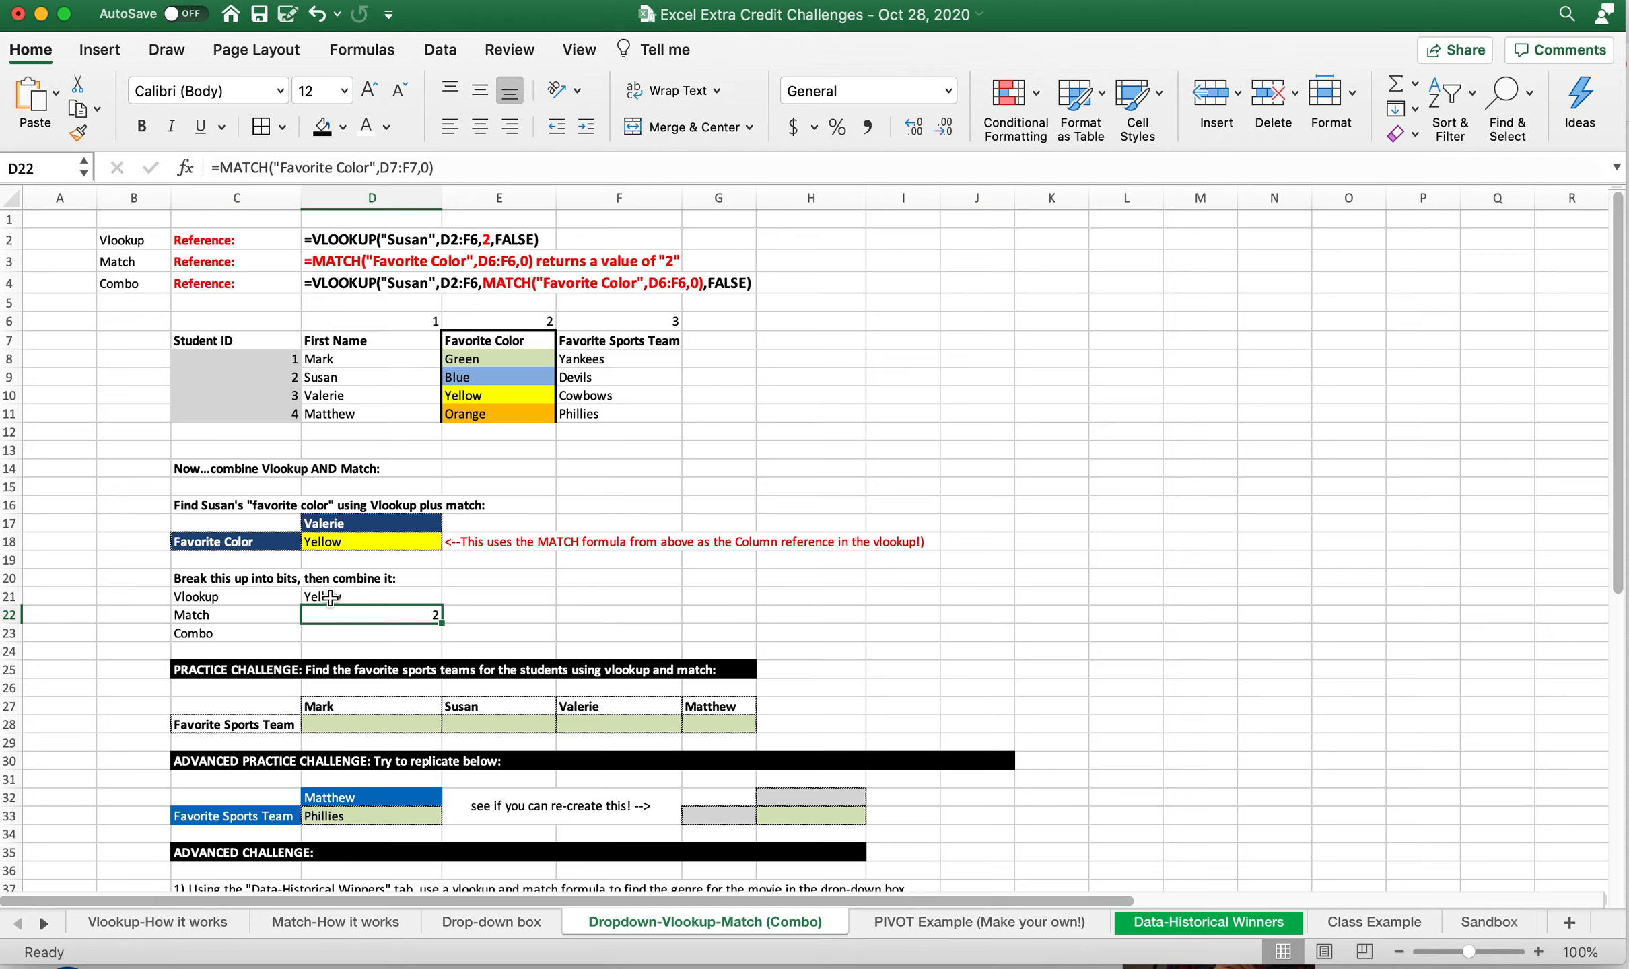
{"action": "left_click", "coordinate": [331, 596]}
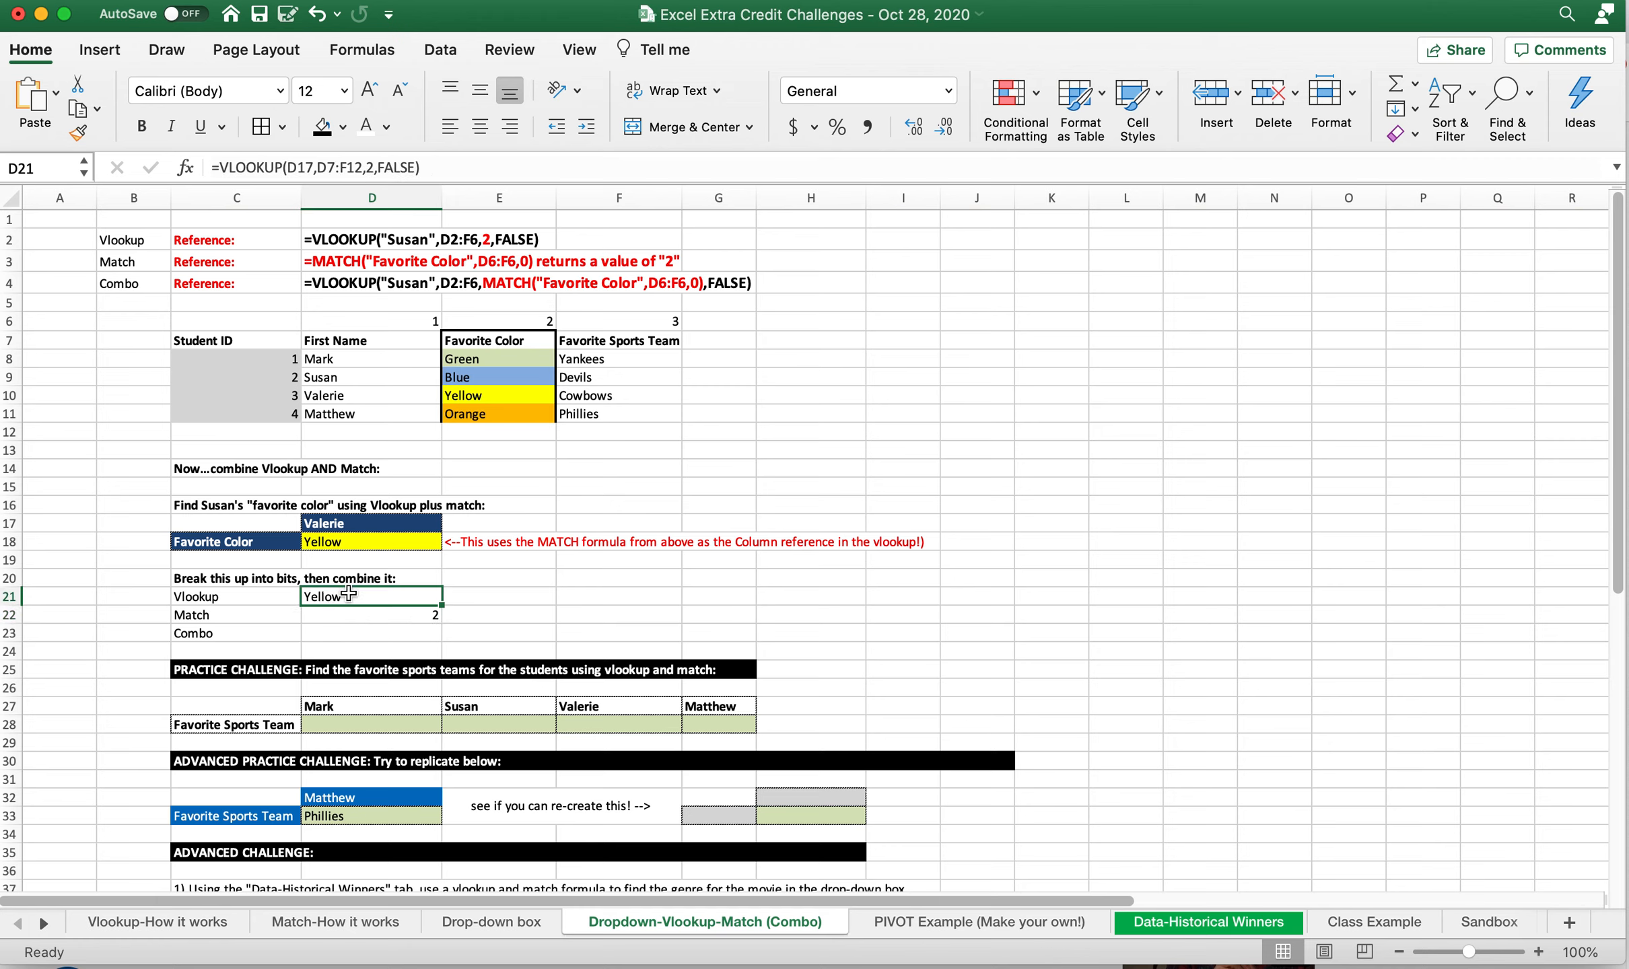
{"action": "key", "text": "super+c"}
{"action": "left_click_drag", "start_coordinate": [431, 166], "coordinate": [214, 167]}
{"action": "left_click", "coordinate": [358, 614]}
{"action": "key", "text": "Escape"}
{"action": "left_click", "coordinate": [358, 633]}
{"action": "left_click", "coordinate": [235, 166]}
{"action": "key", "text": "super+v"}
{"action": "key", "text": "Return"}
Replace the column number 2 in D23's VLOOKUP with the MATCH expression copied from D22
{"action": "left_click", "coordinate": [360, 609]}
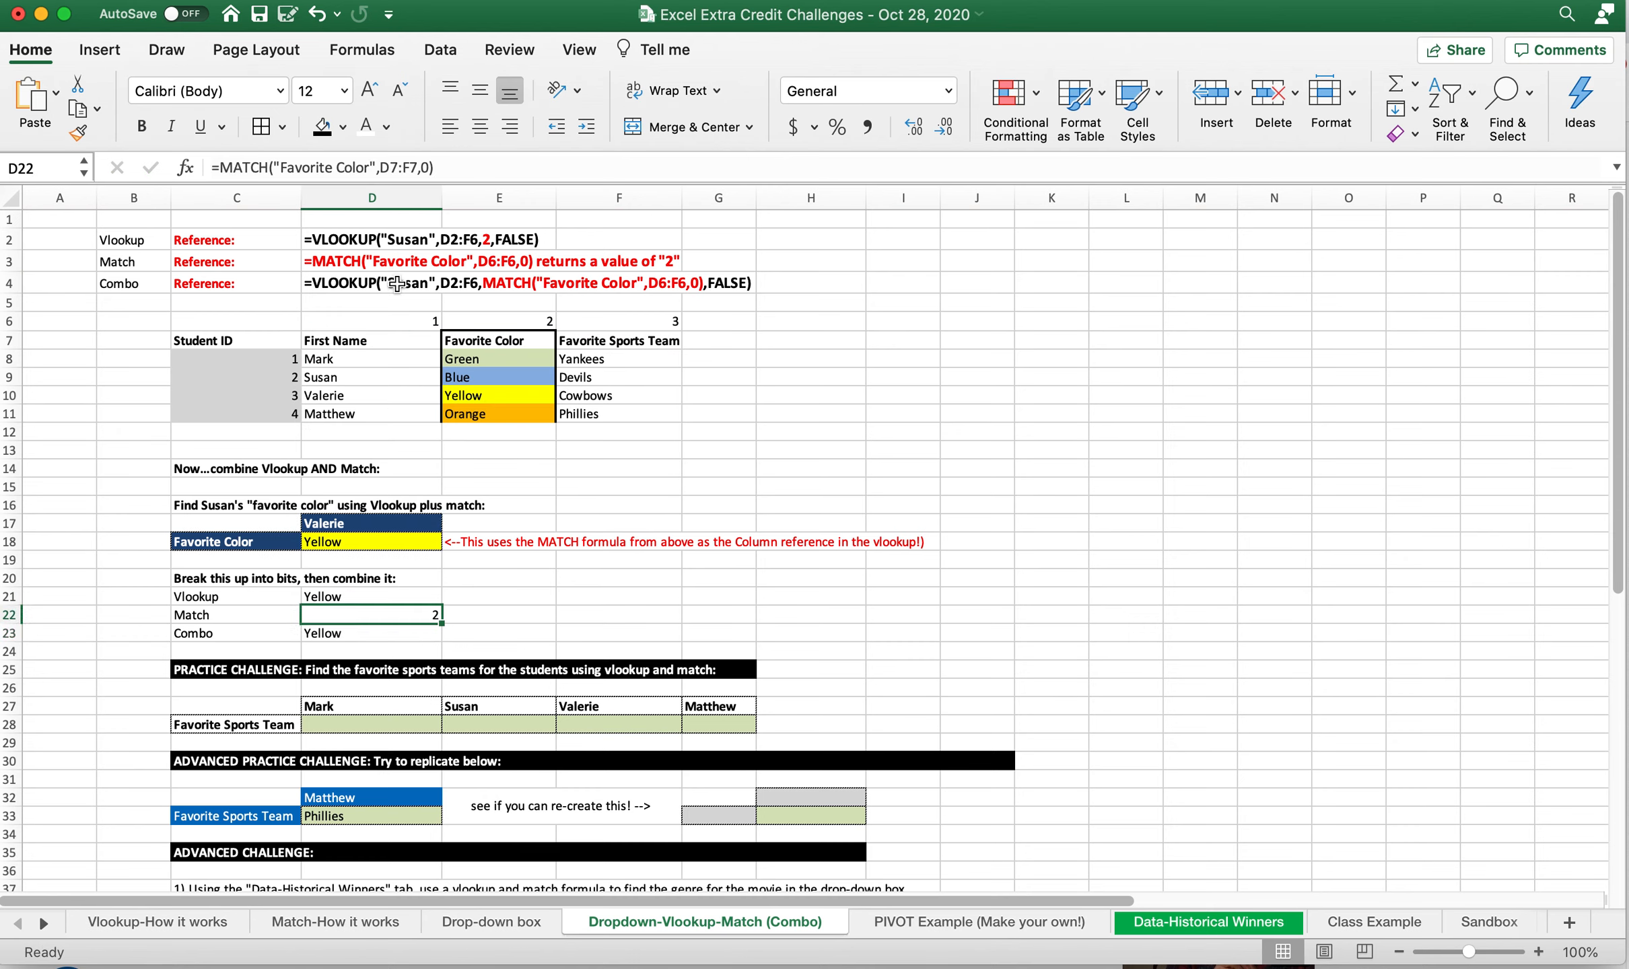
{"action": "left_click_drag", "start_coordinate": [220, 167], "coordinate": [452, 197]}
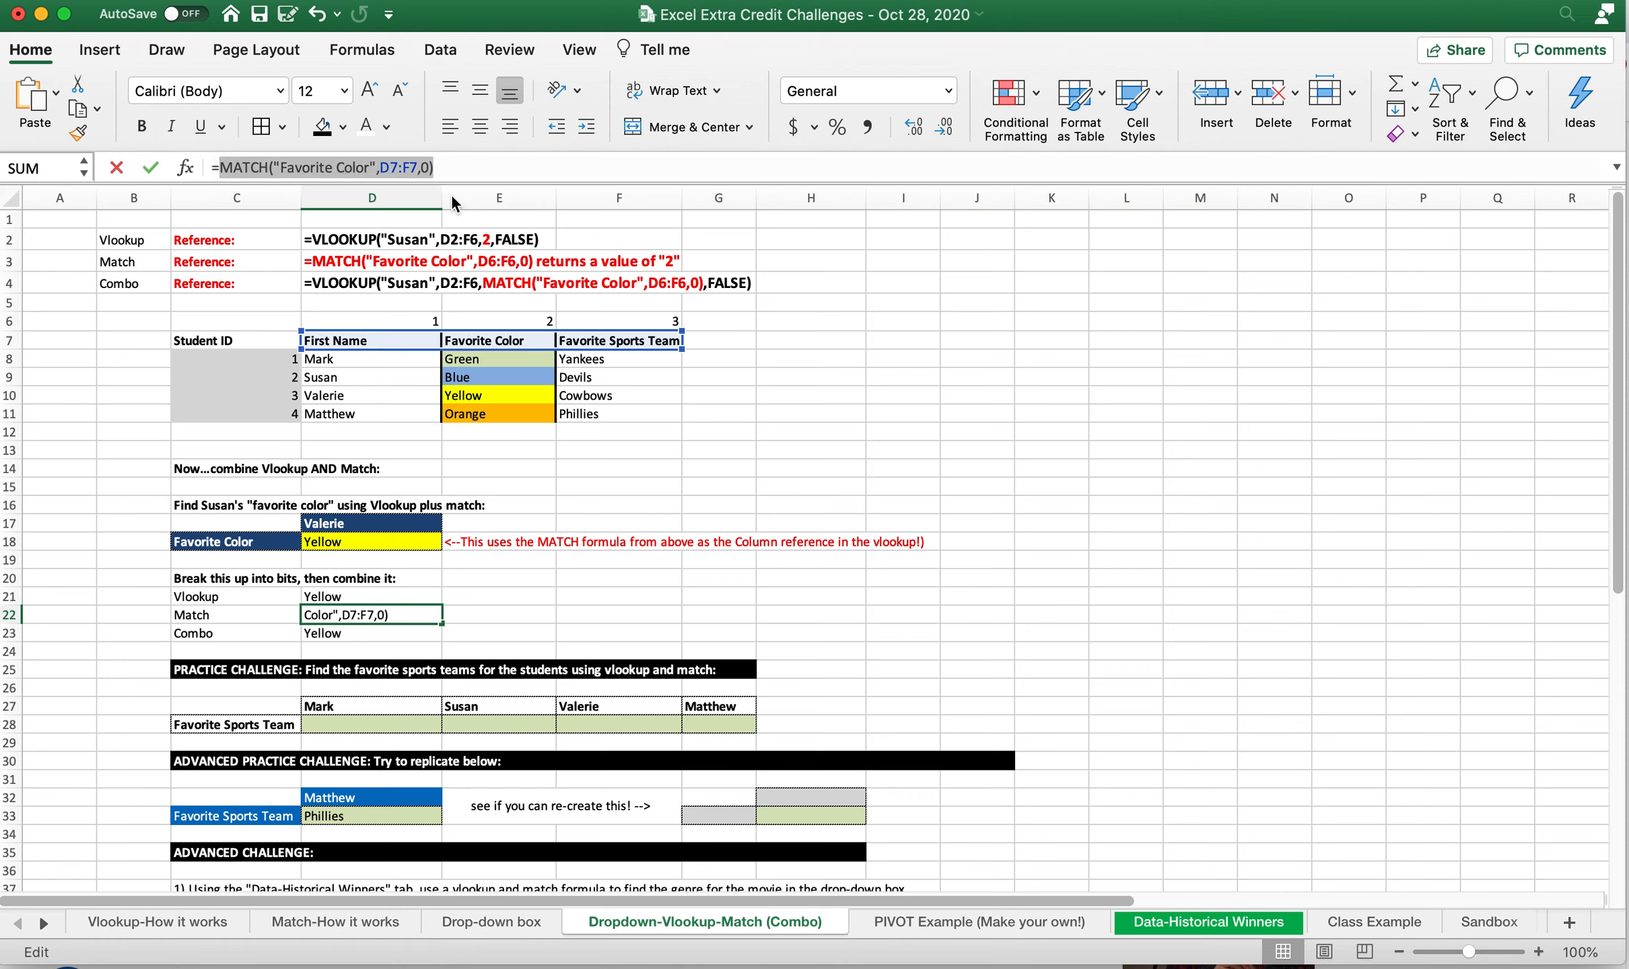
{"action": "key", "text": "Return"}
{"action": "left_click", "coordinate": [375, 167]}
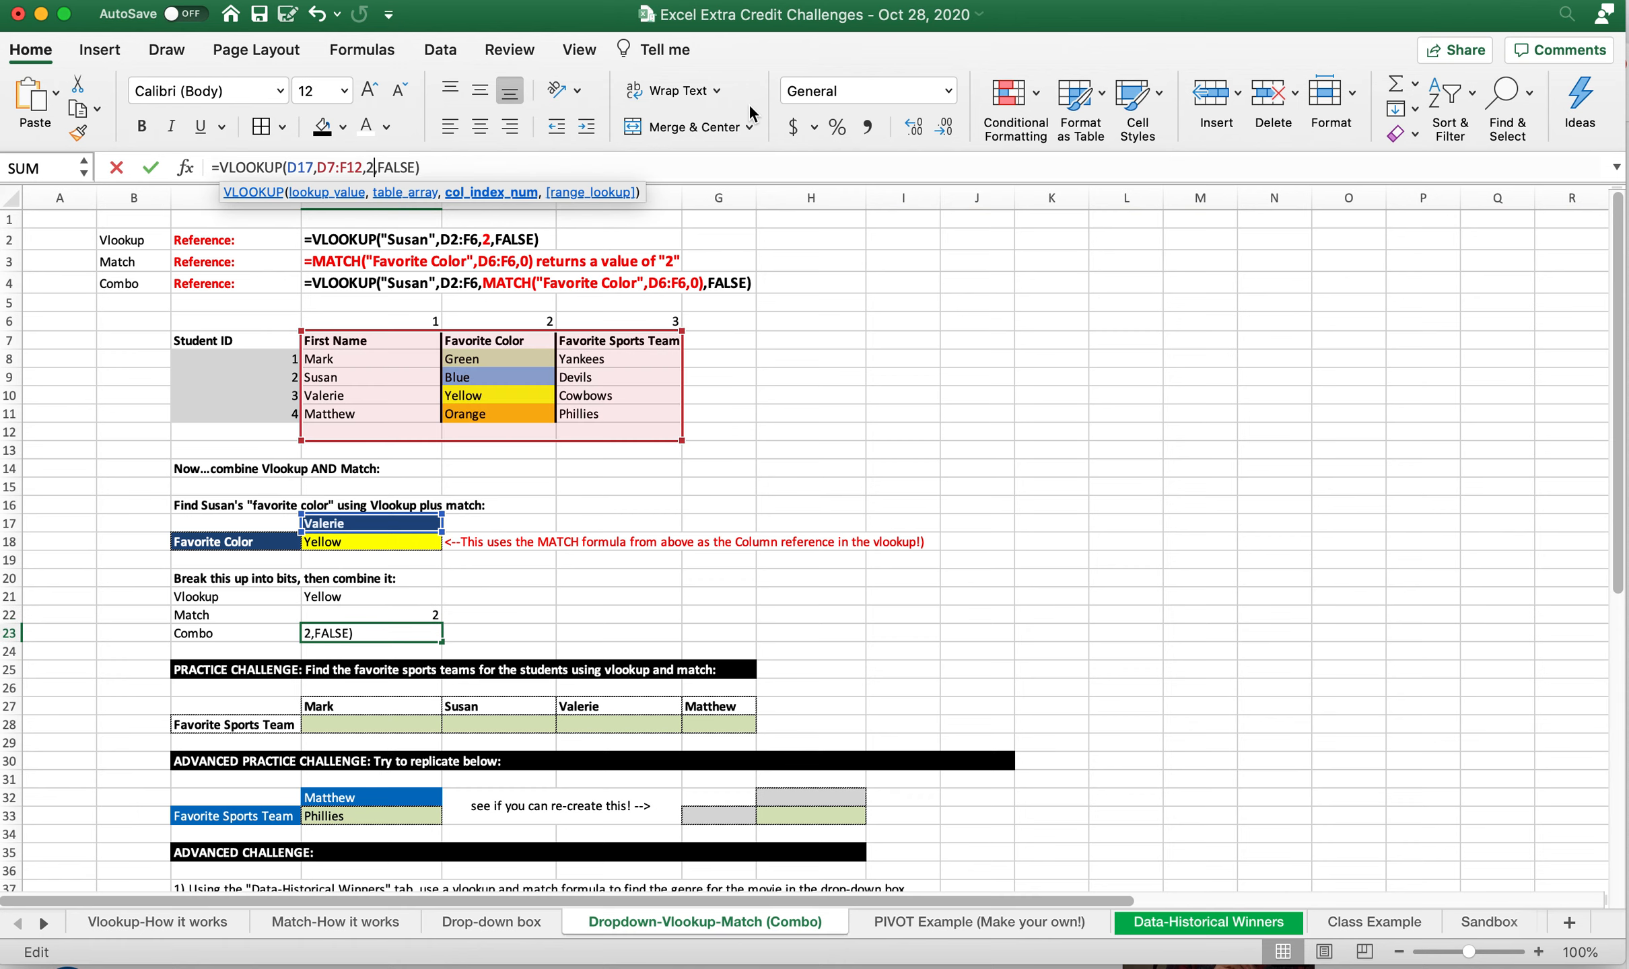
{"action": "key", "text": "BackSpace"}
{"action": "key", "text": "super+v"}
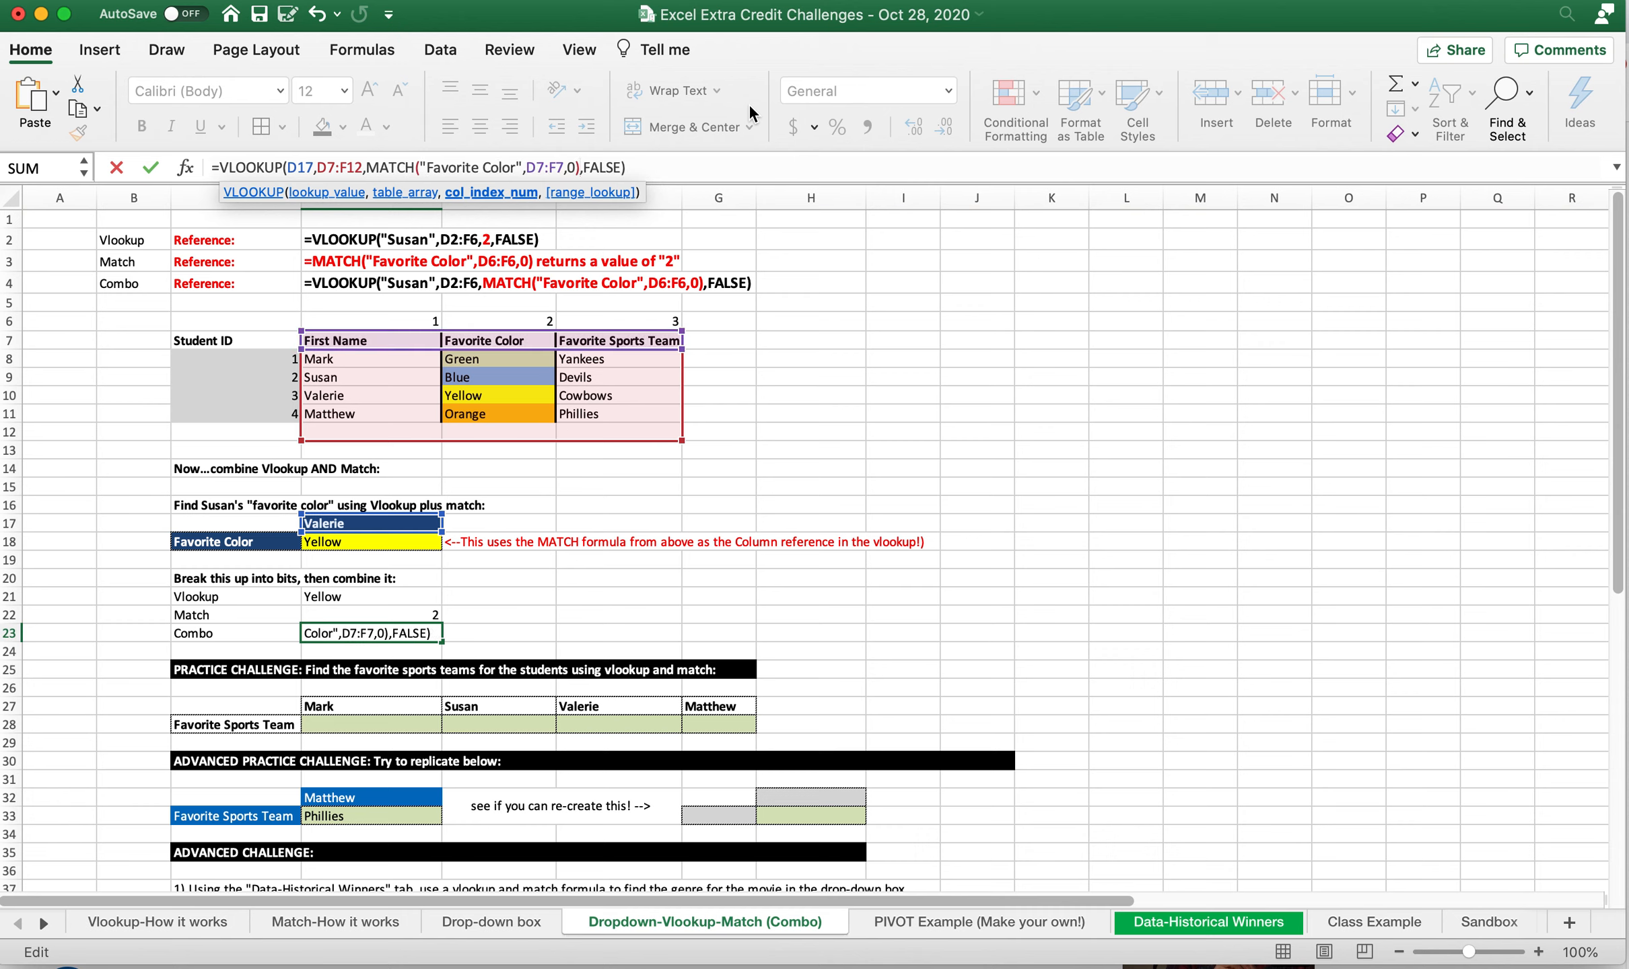
{"action": "key", "text": "Return"}
Replace the literal "Favorite Color" in D22's MATCH formula with a reference to C18
{"action": "key", "text": "Up"}
{"action": "key", "text": "Up"}
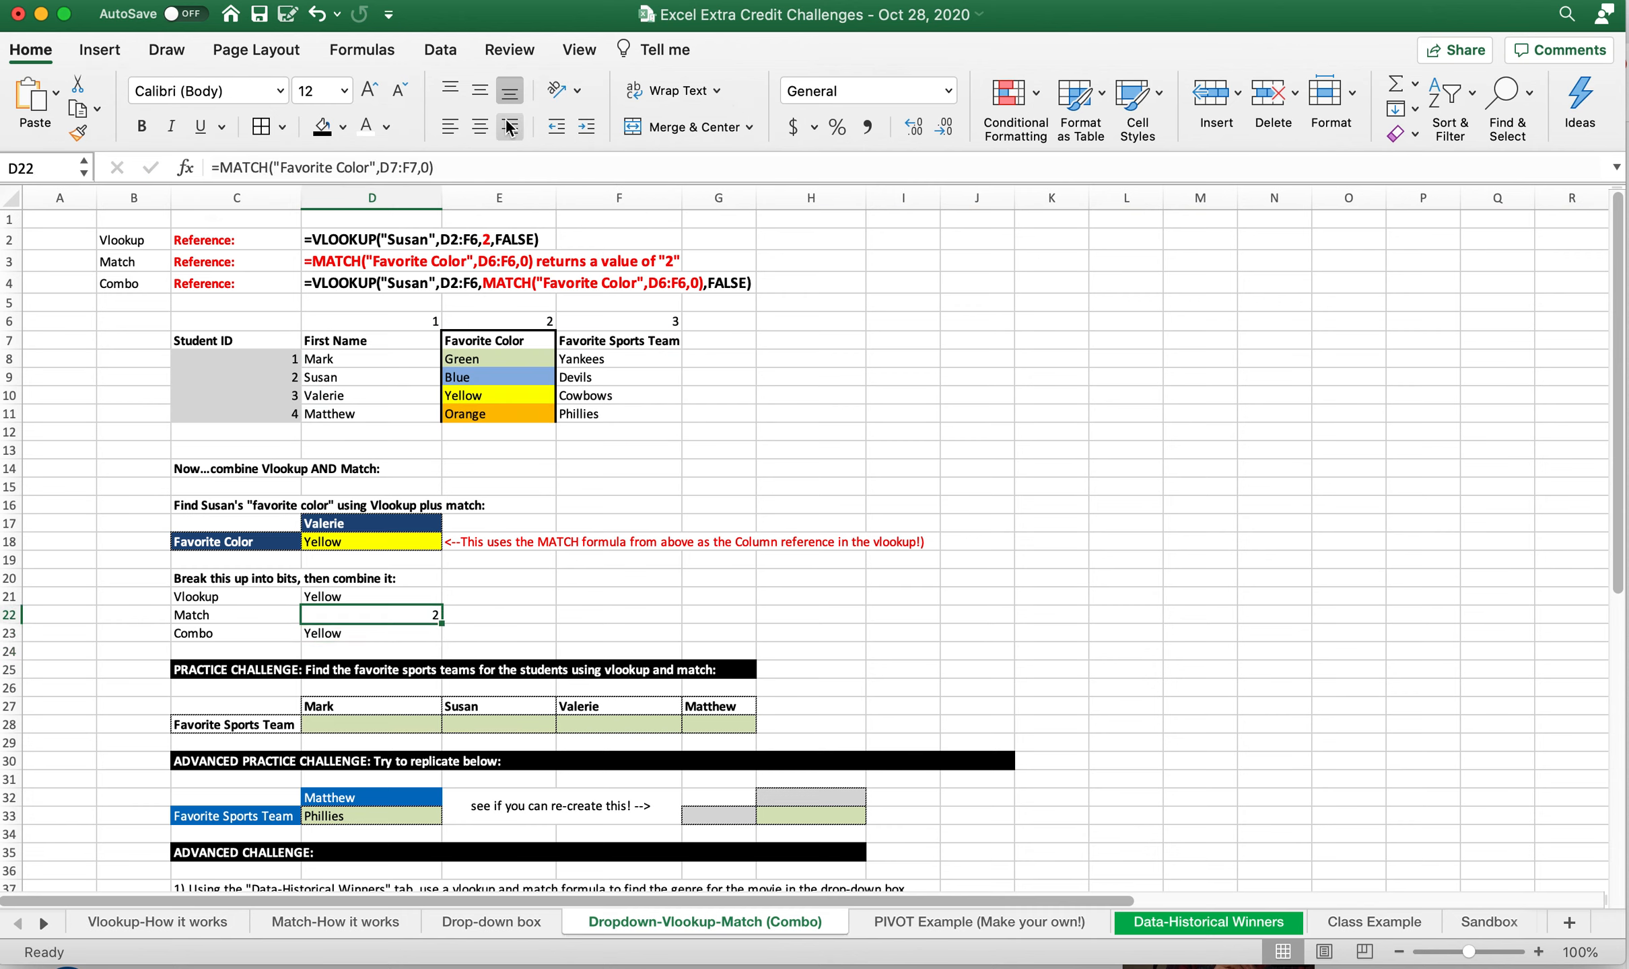
{"action": "left_click_drag", "start_coordinate": [375, 167], "coordinate": [280, 176]}
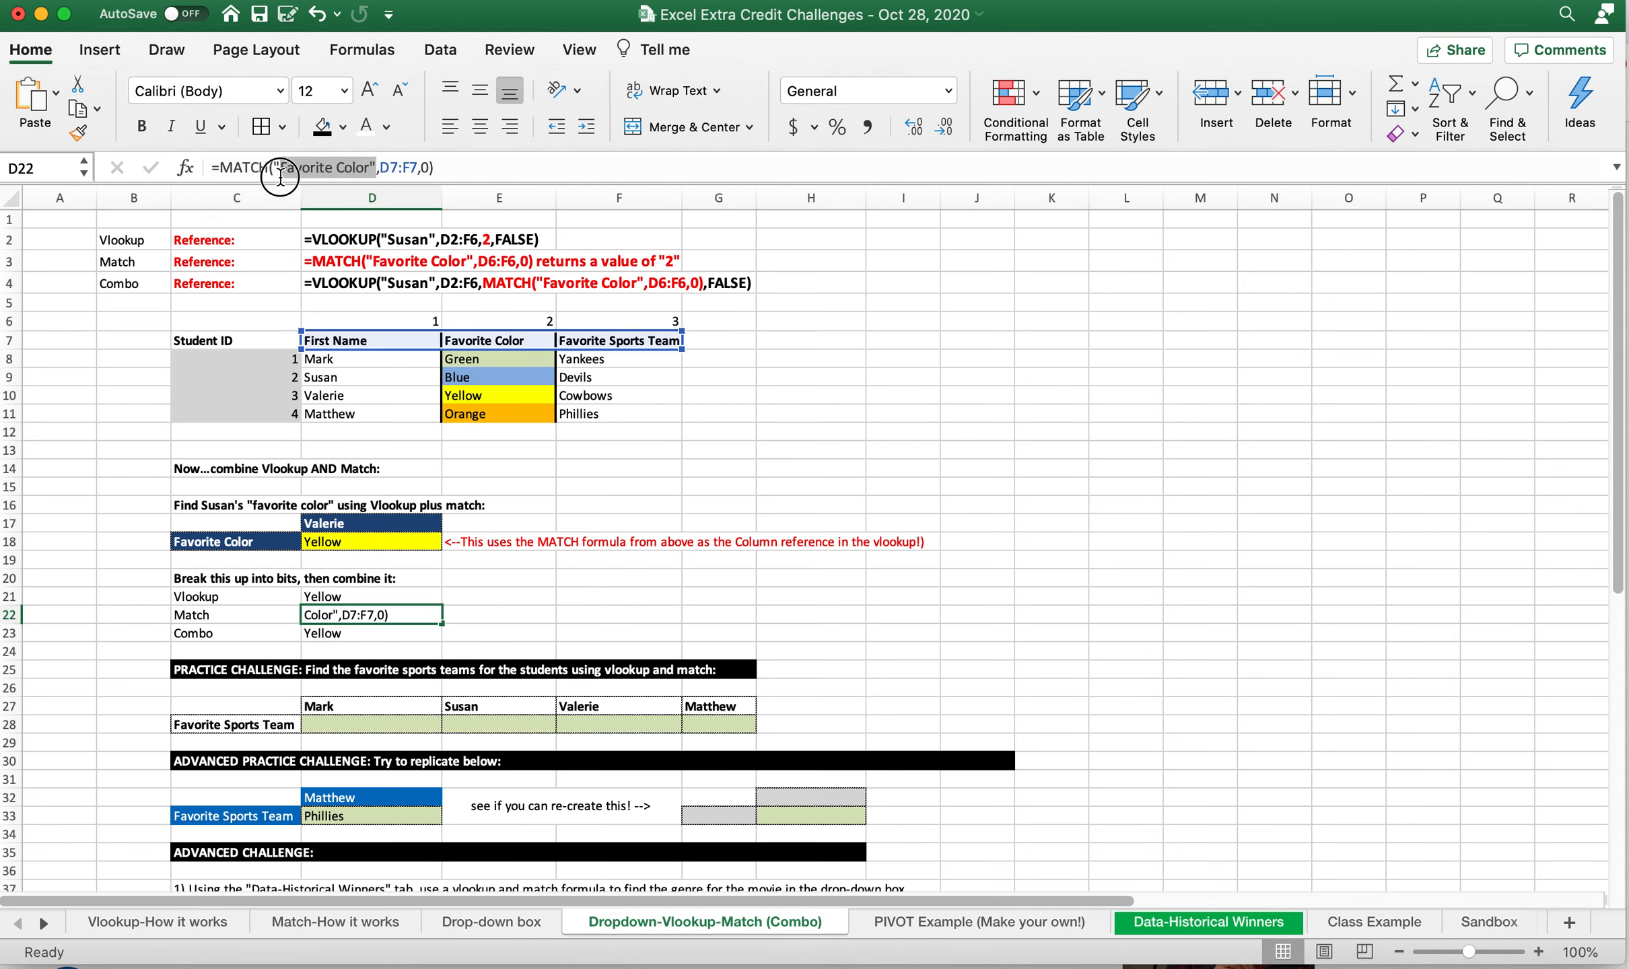
{"action": "key", "text": "BackSpace"}
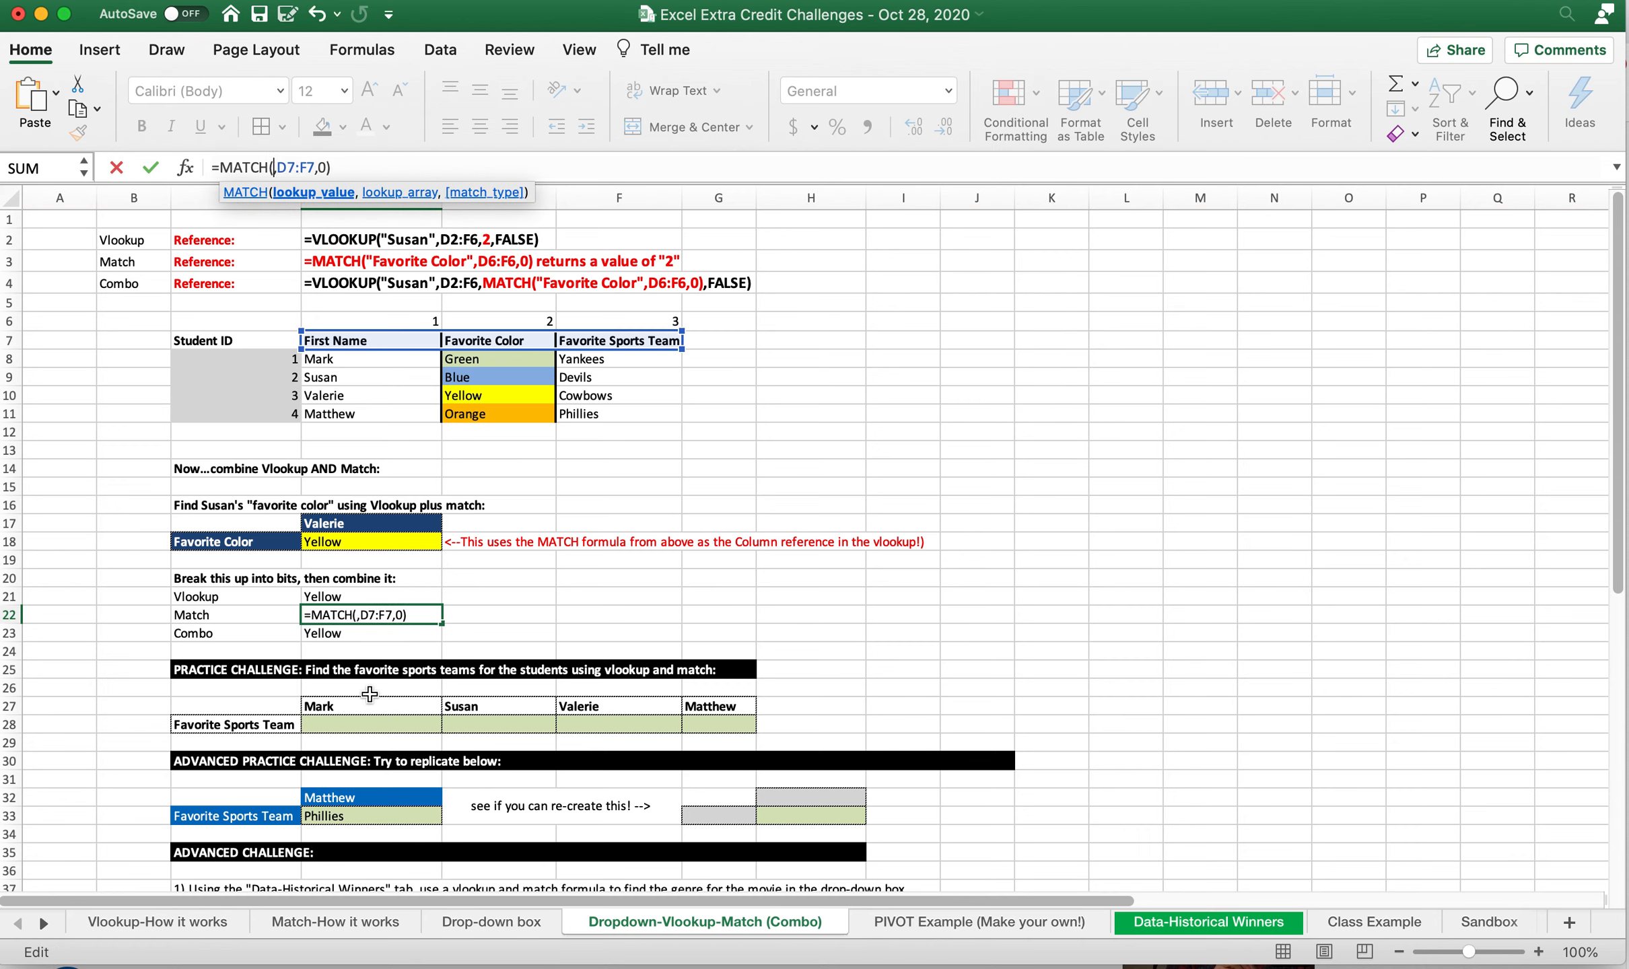
{"action": "left_click", "coordinate": [237, 537]}
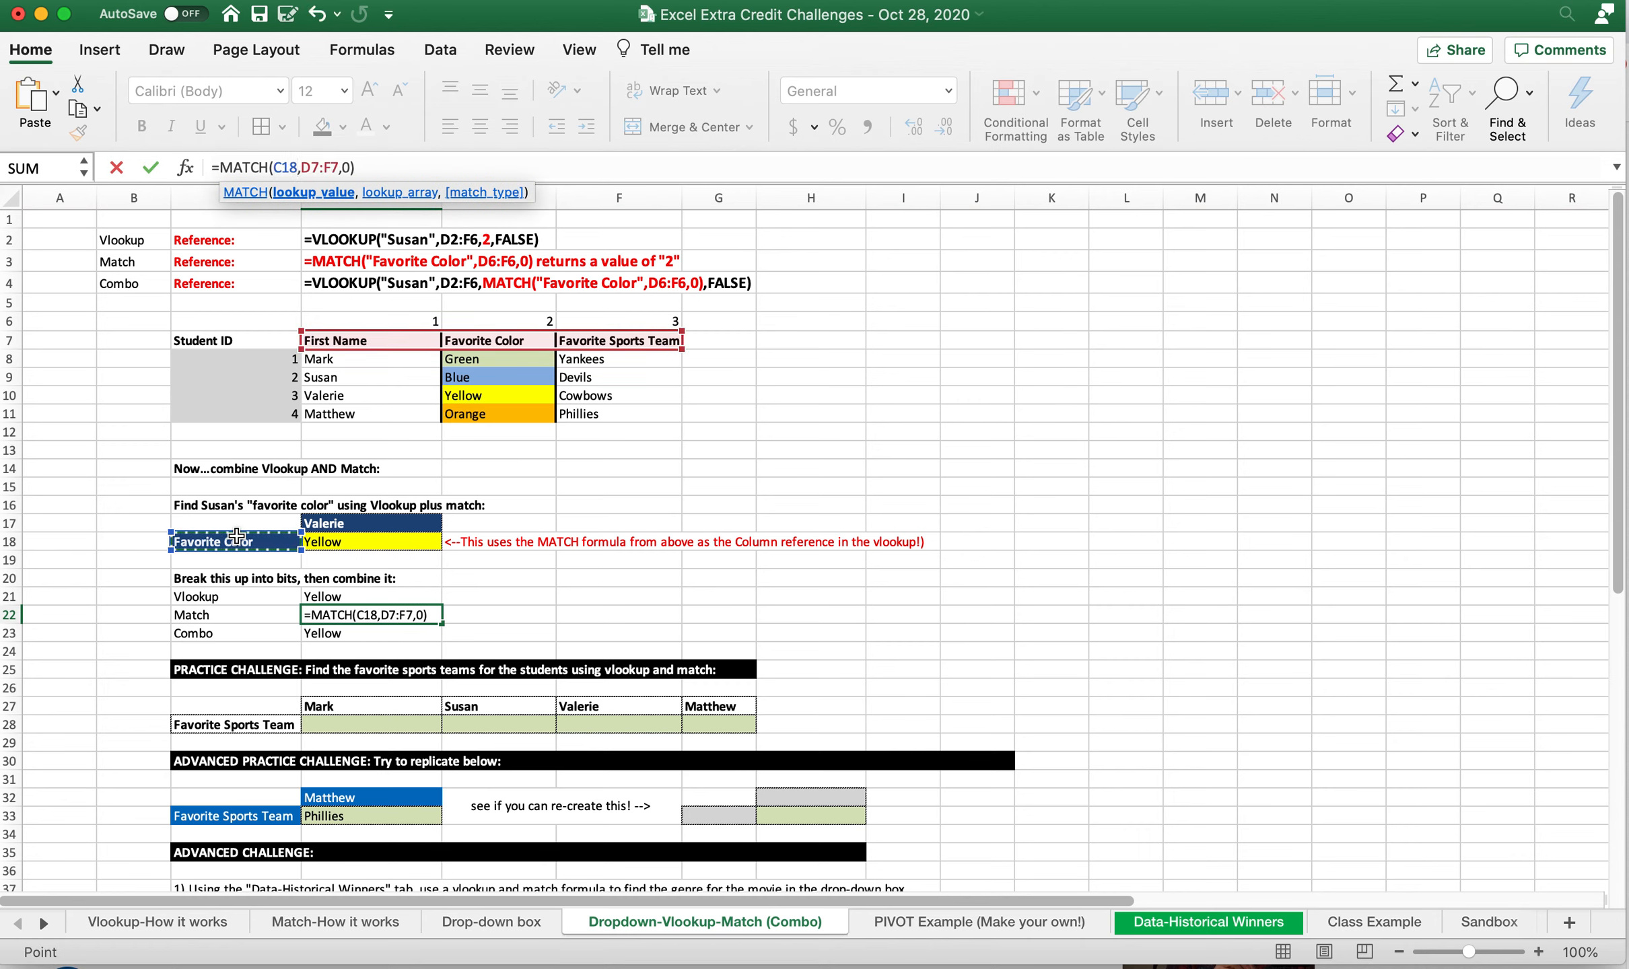
{"action": "key", "text": "Return"}
Replace the literal "Favorite Color" inside D23's combined formula with a reference to C18
{"action": "left_click", "coordinate": [523, 168]}
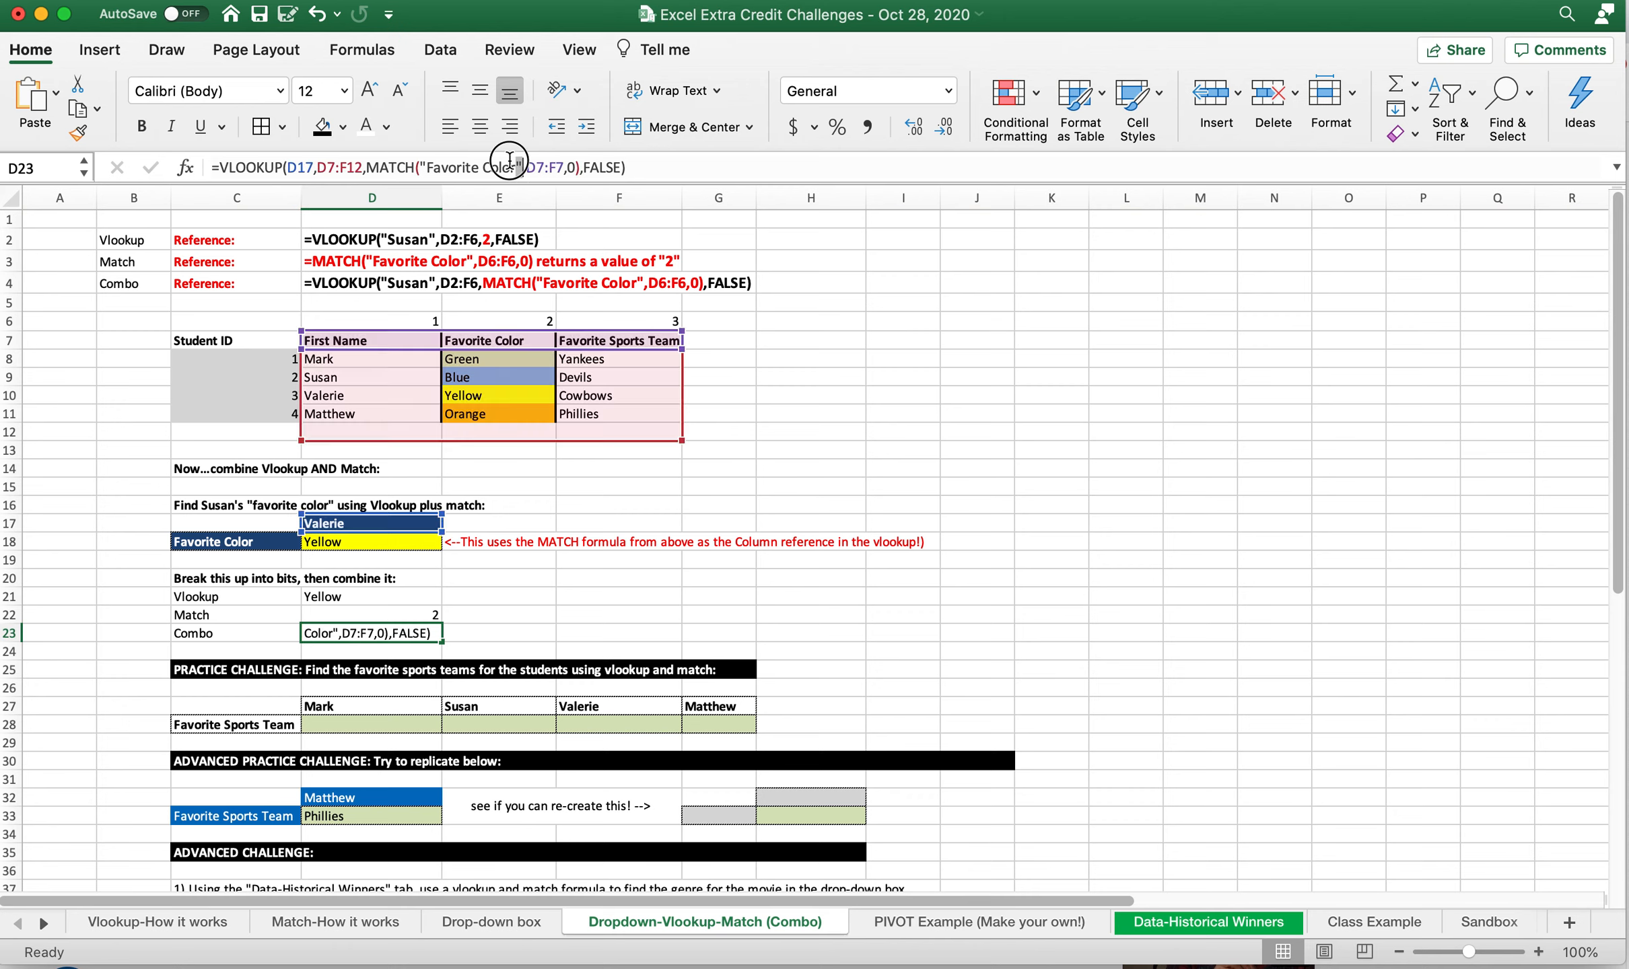
{"action": "left_click_drag", "start_coordinate": [522, 169], "coordinate": [424, 163]}
{"action": "left_click", "coordinate": [239, 541]}
{"action": "key", "text": "Return"}
{"action": "key", "text": "Up"}
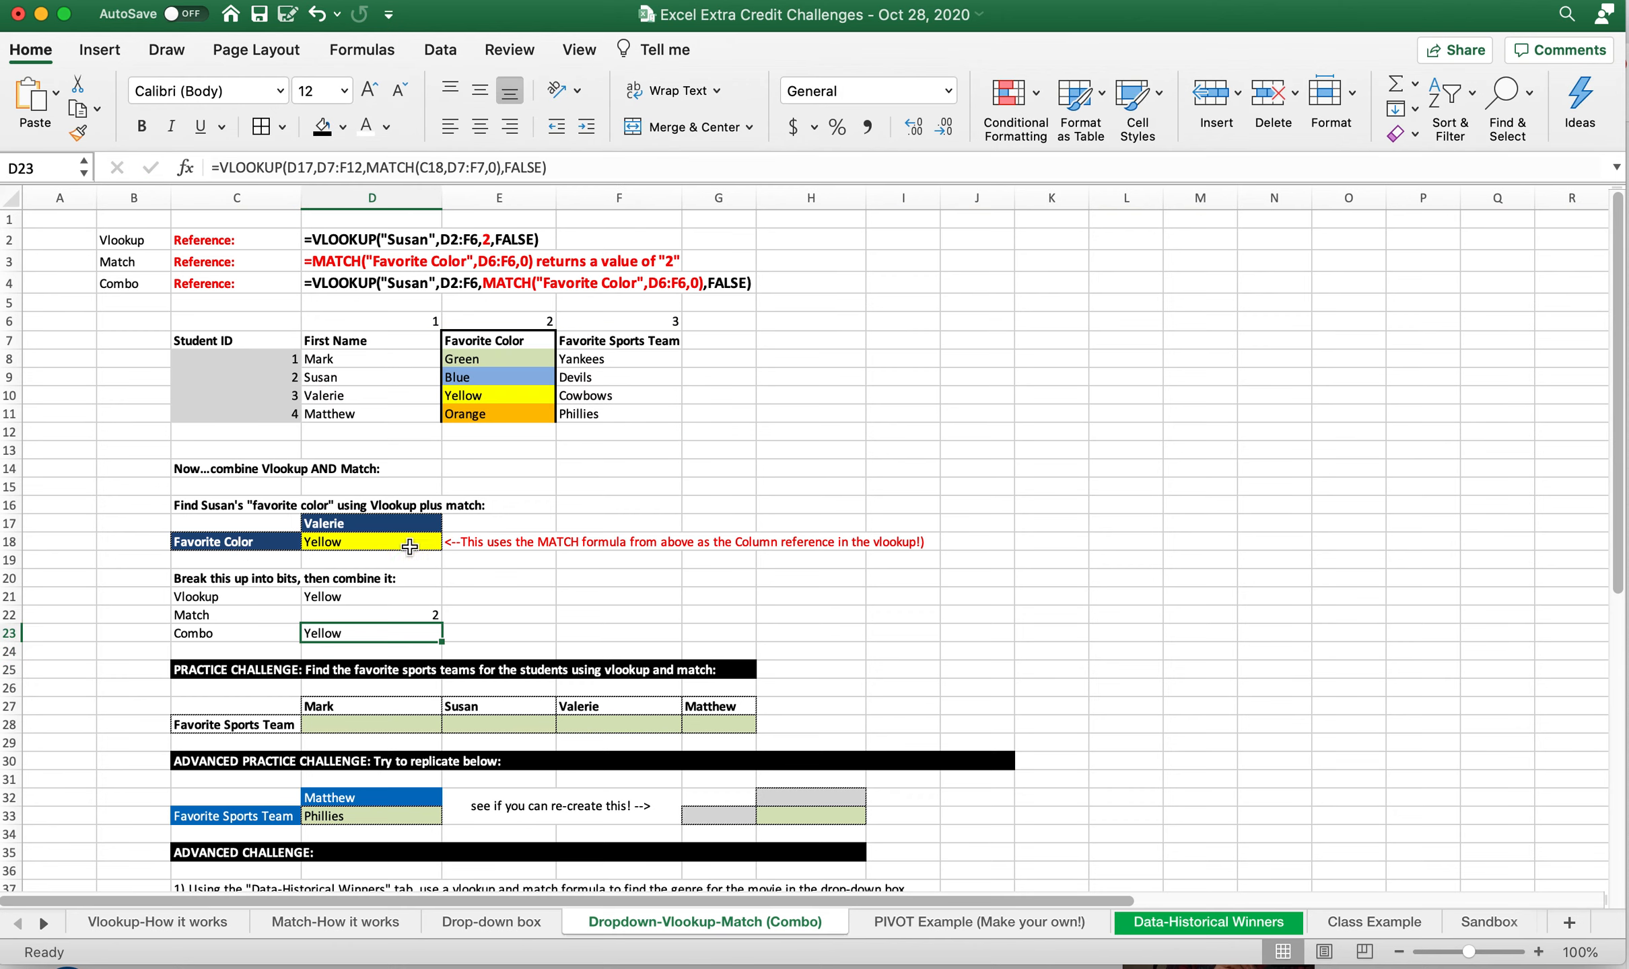
Test the formulas by setting the lookup name in D17 to the second listed student, and check D21 and D23
{"action": "left_click", "coordinate": [382, 523]}
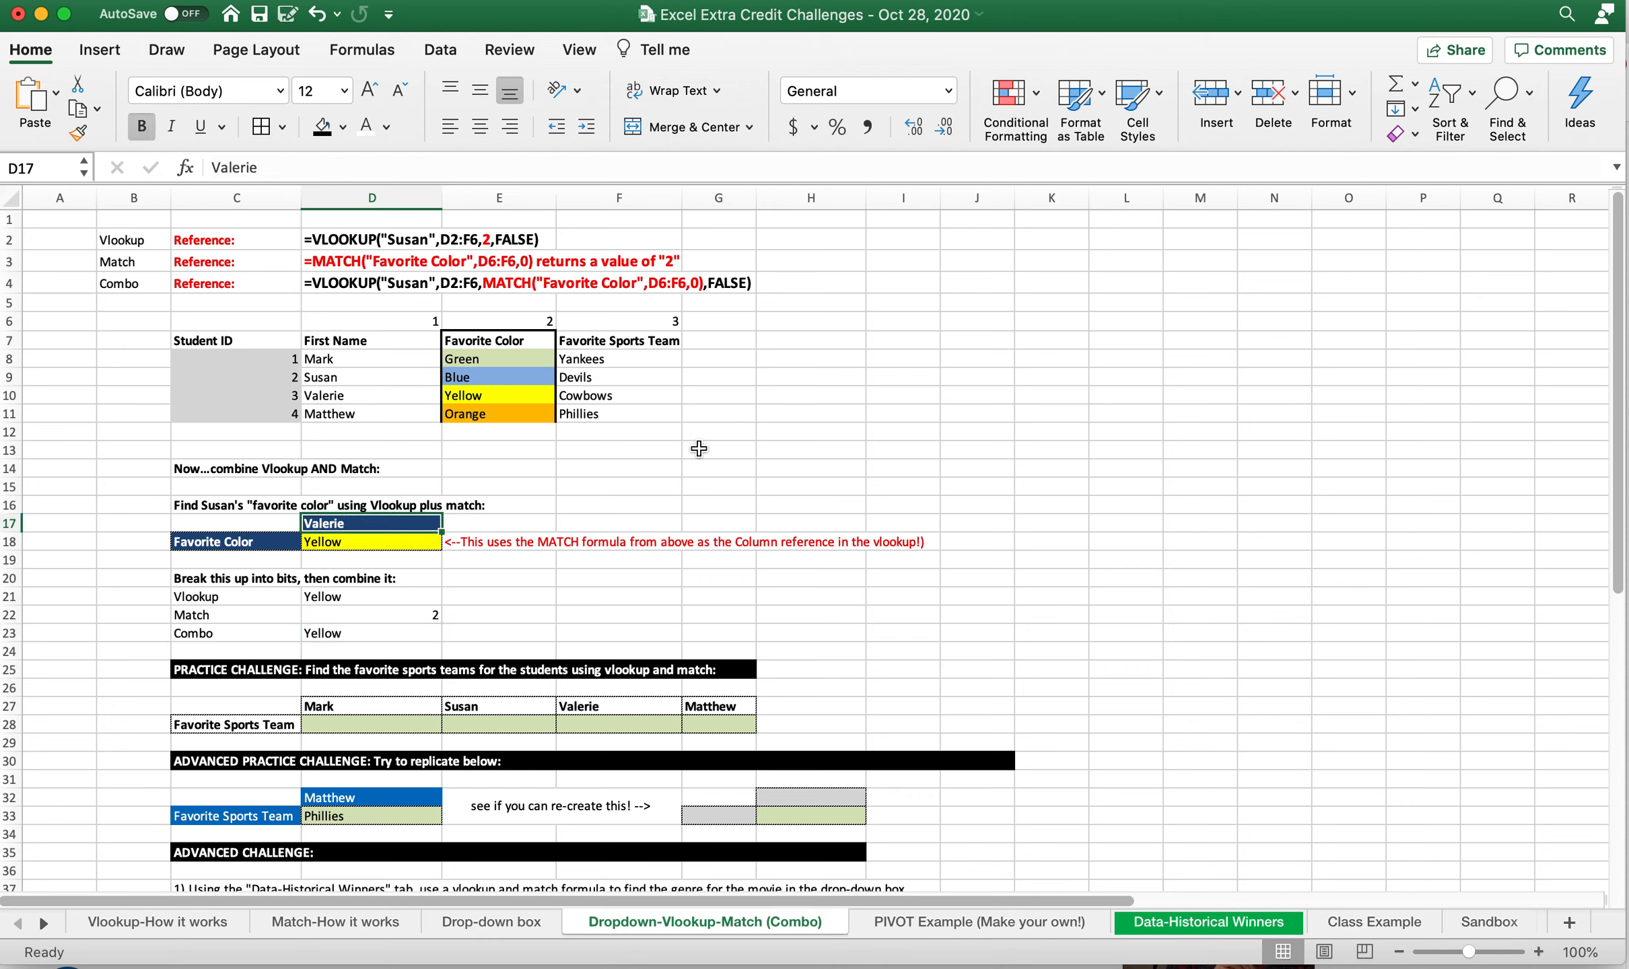
{"action": "type", "text": "Su"}
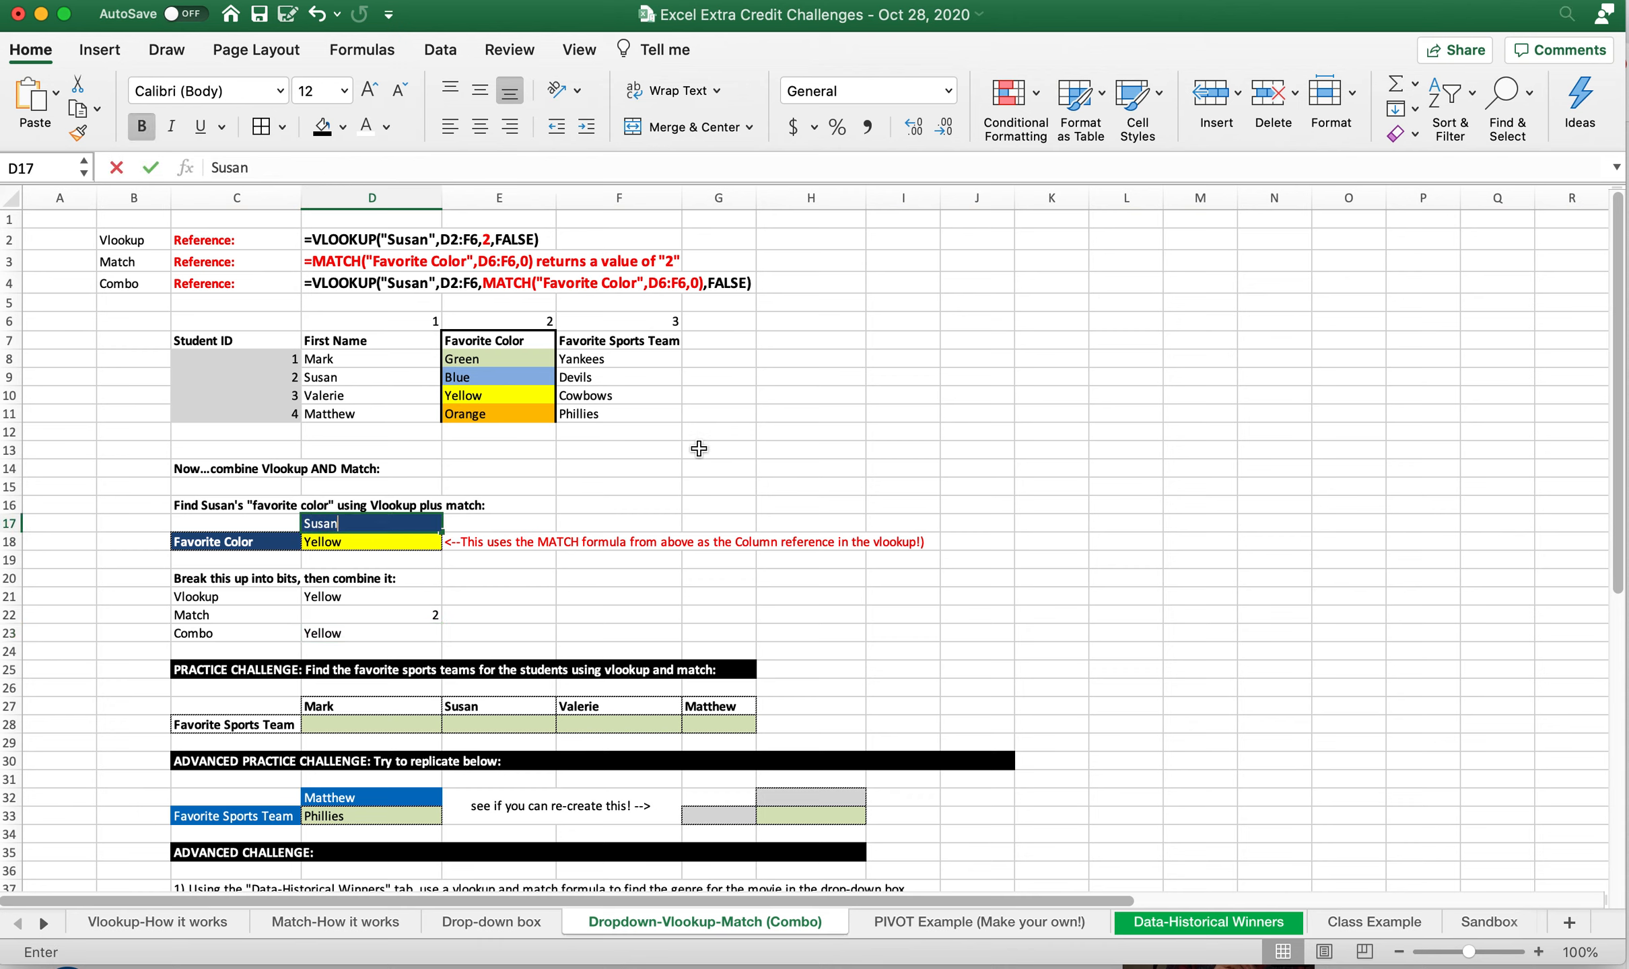
{"action": "type", "text": "san"}
{"action": "key", "text": "Return"}
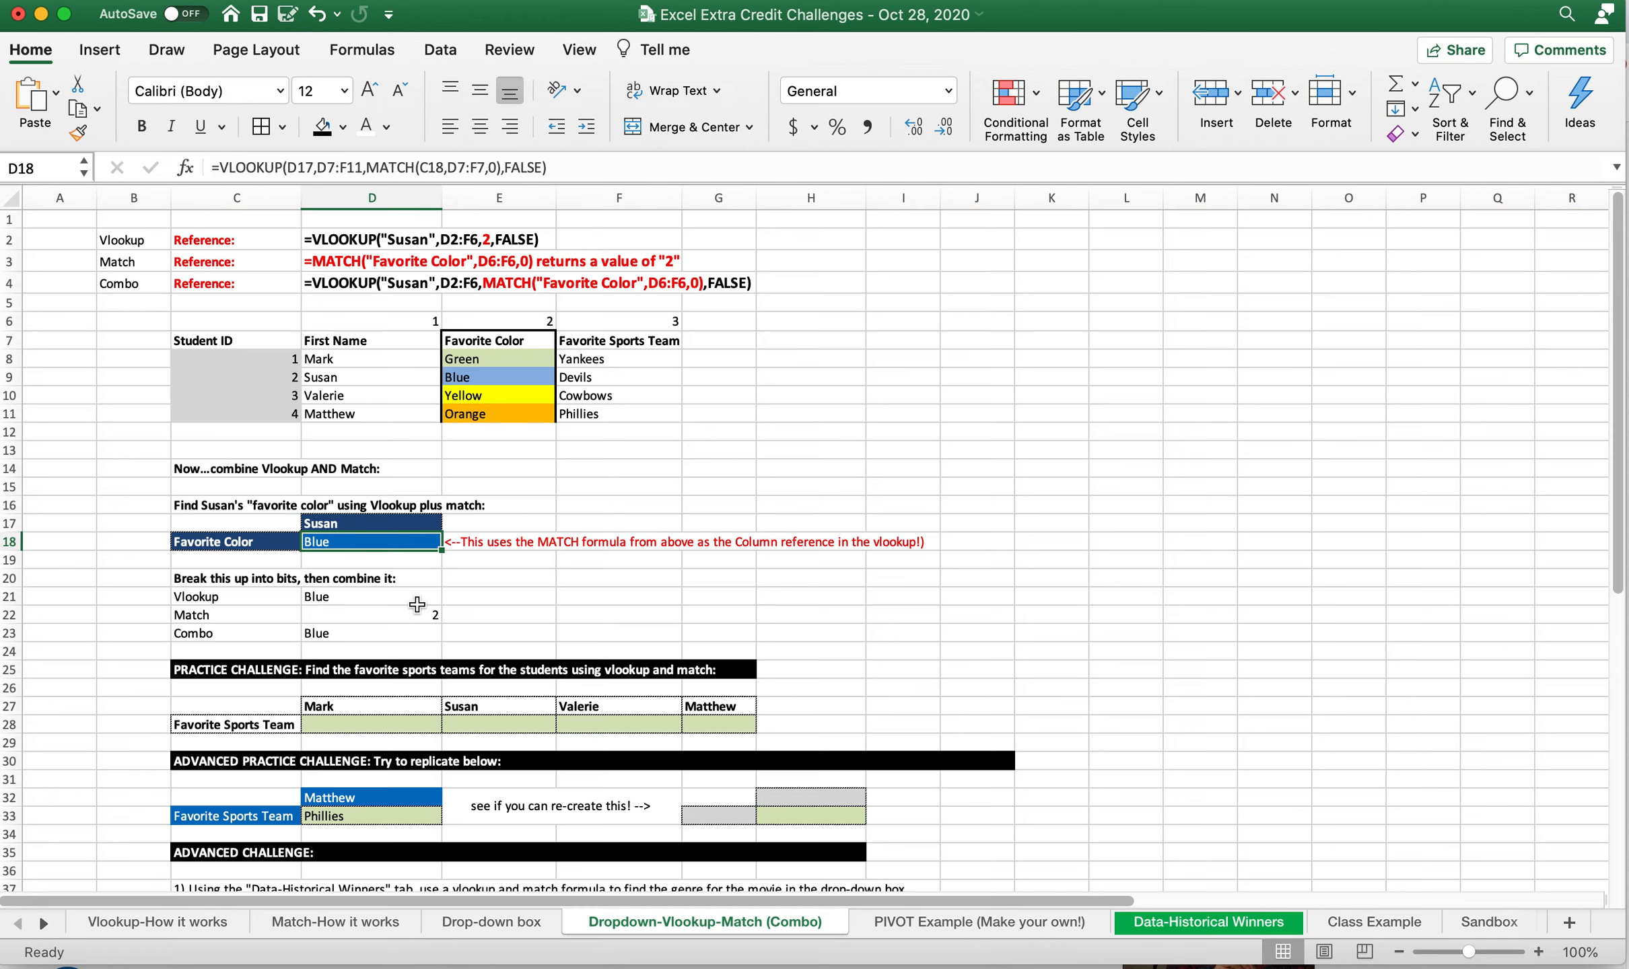
{"action": "left_click", "coordinate": [383, 593]}
{"action": "left_click", "coordinate": [376, 641], "text": "super"}
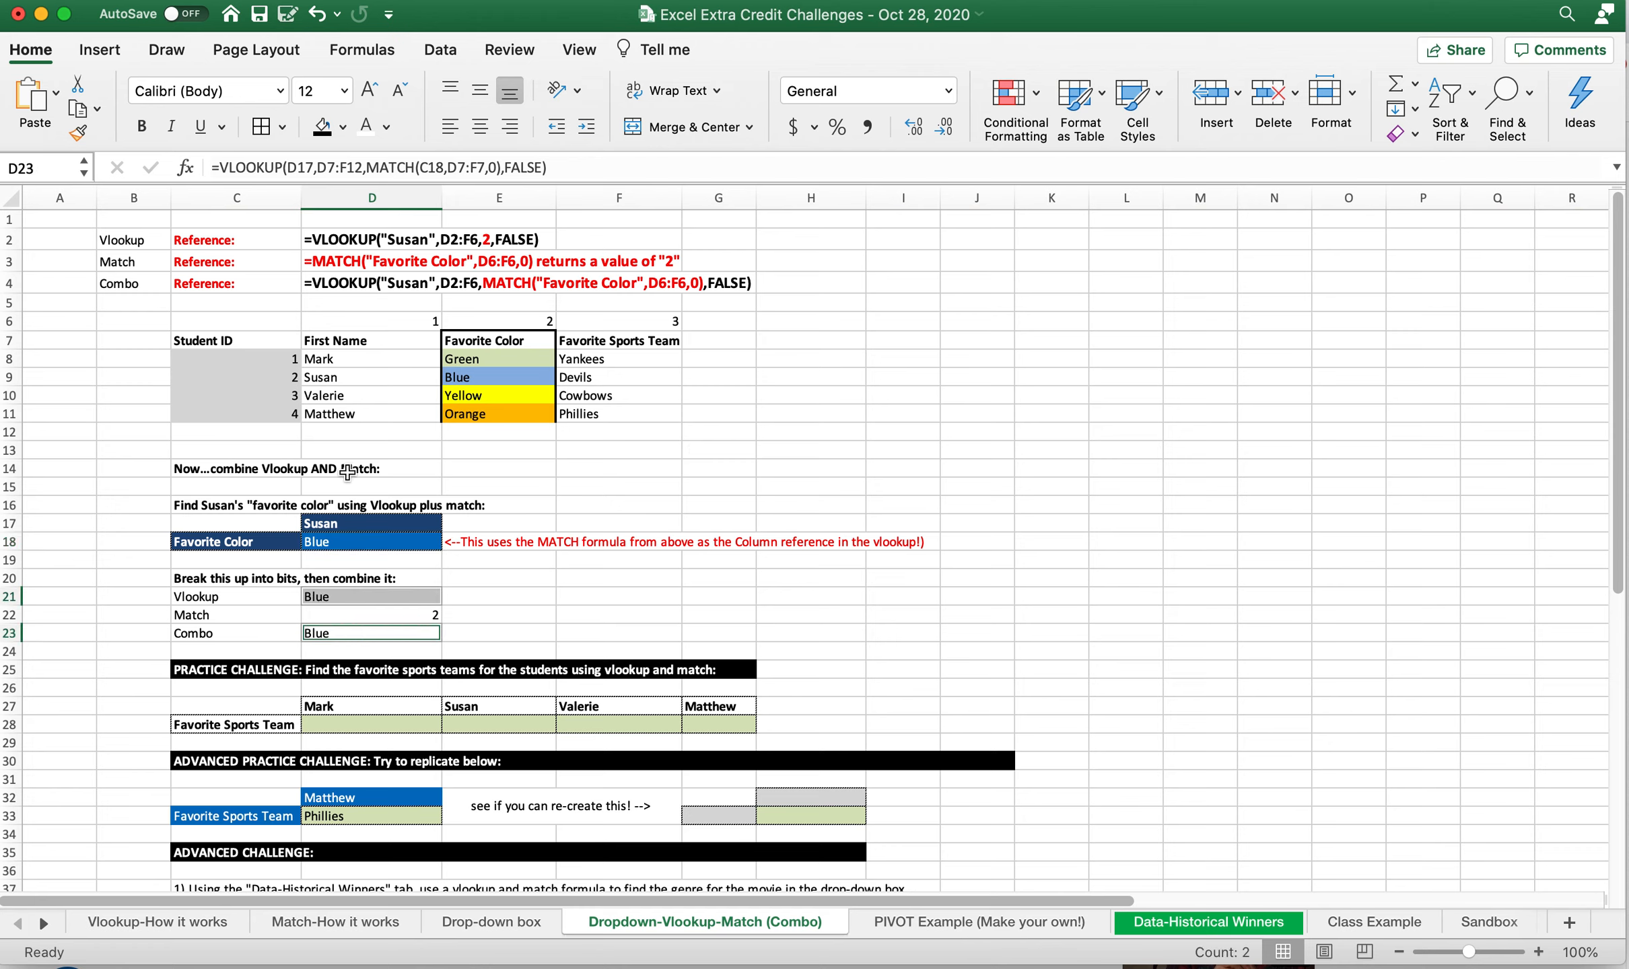
Change the lookup heading in C18 to Favorite Sports Team
{"action": "left_click", "coordinate": [262, 534]}
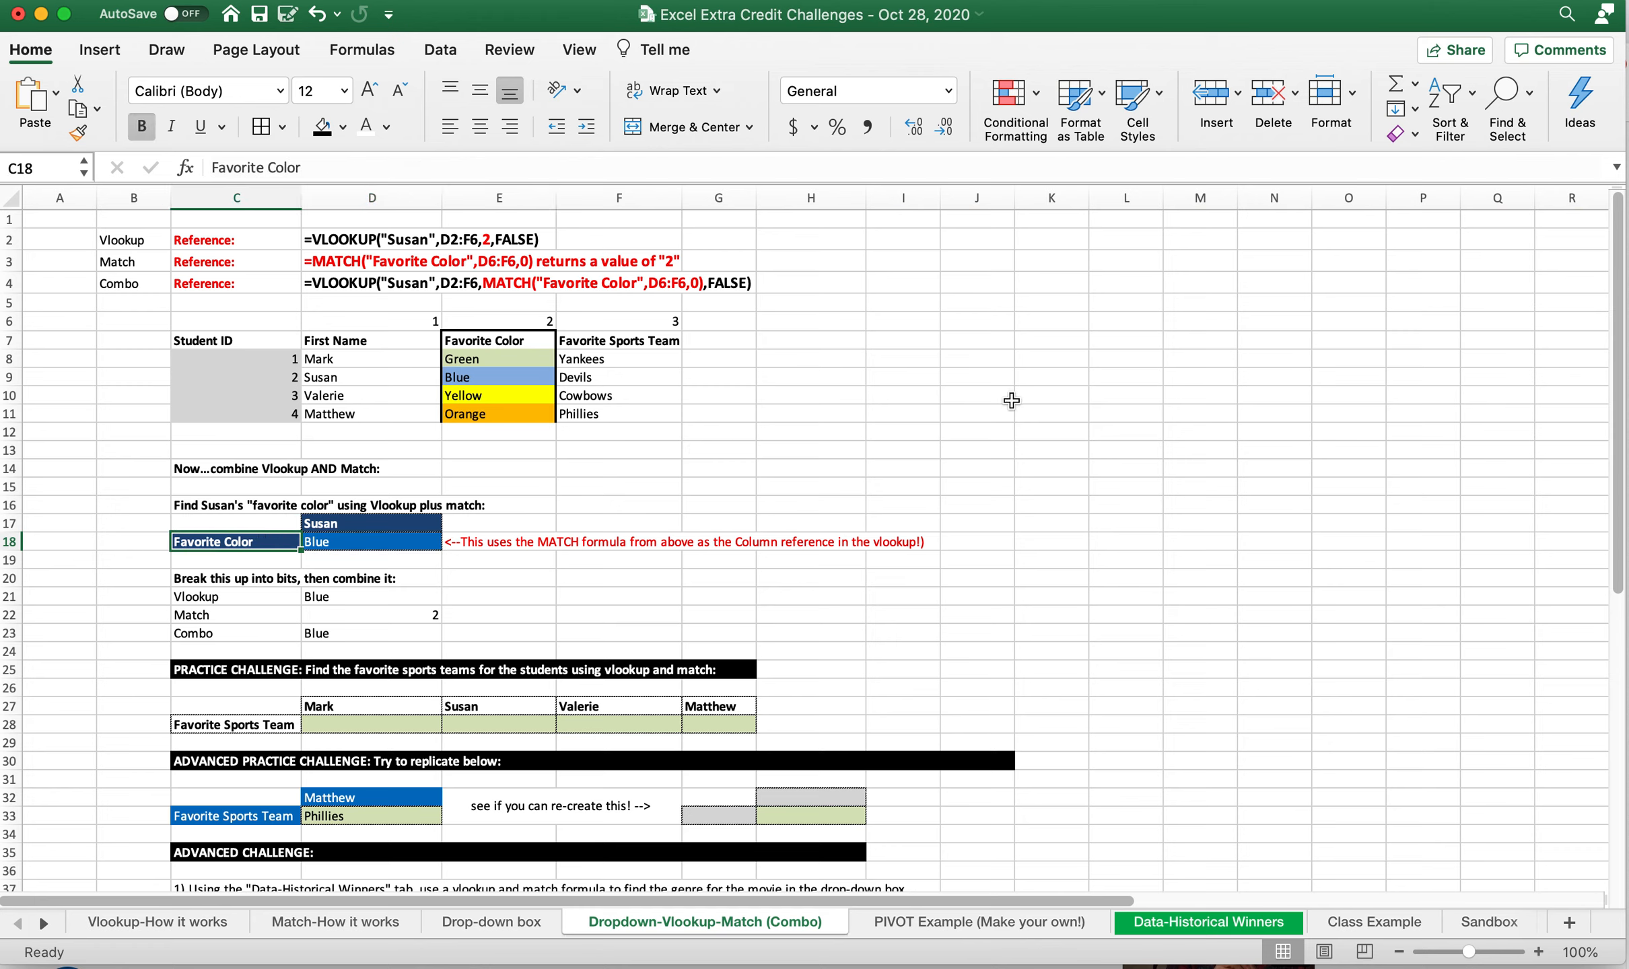
{"action": "type", "text": "Favorite Sports Team"}
{"action": "key", "text": "Return"}
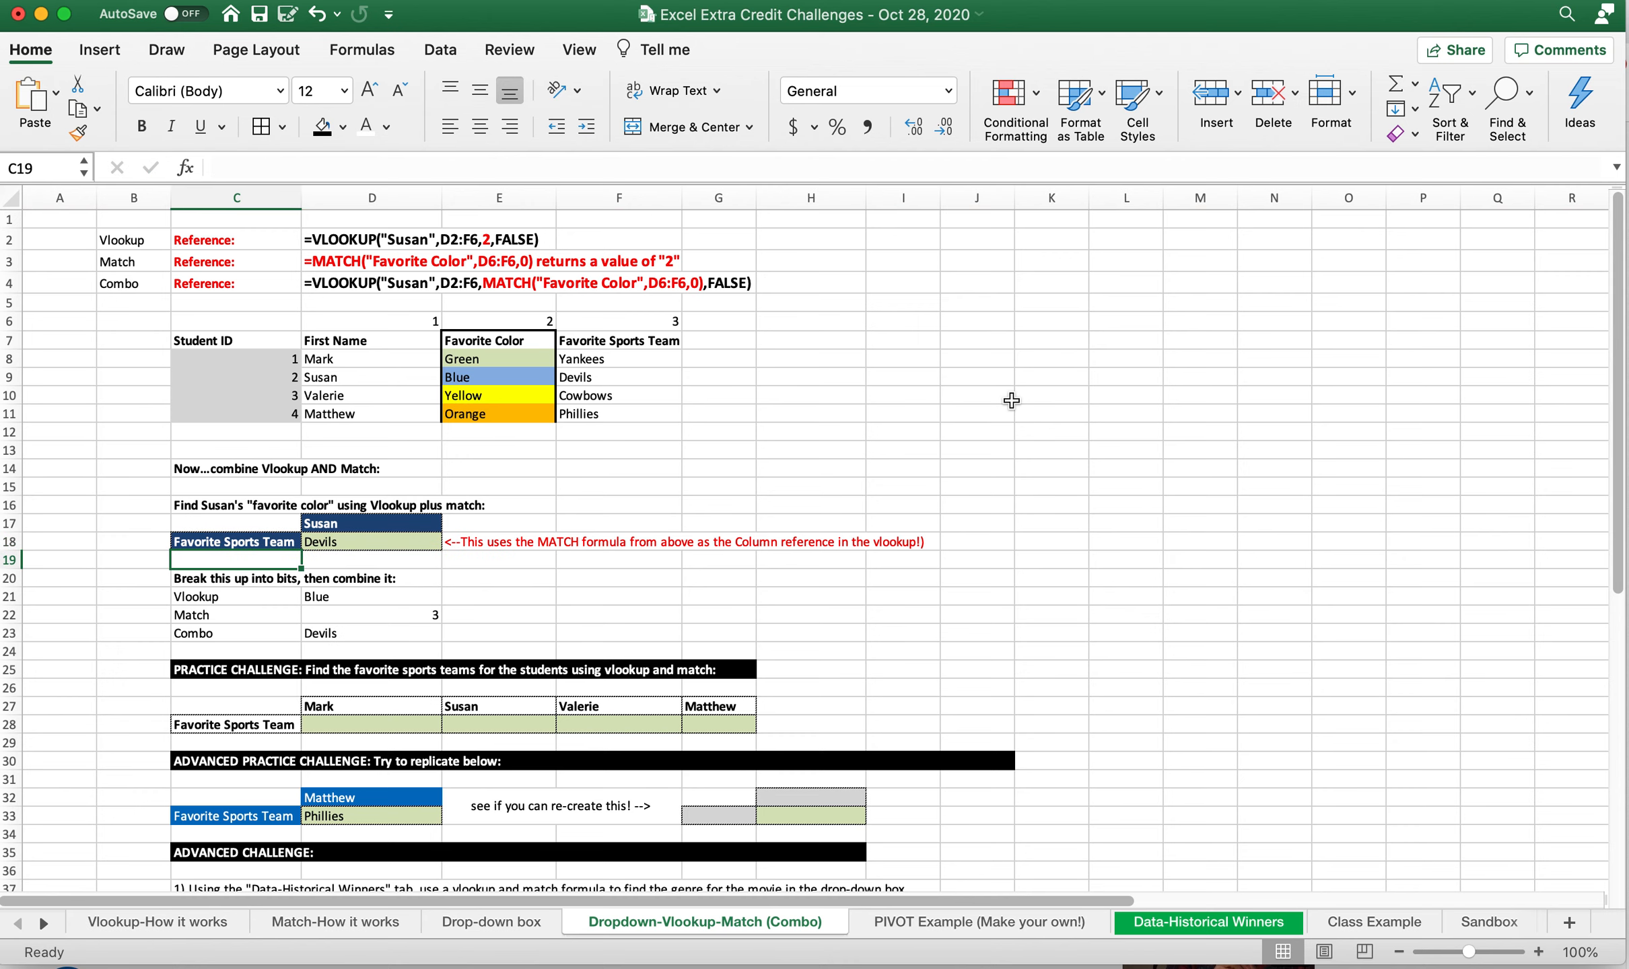
Compare the combined formulas in D23 and D18 with D21's VLOOKUP, focusing on its hard-coded column number
{"action": "left_click", "coordinate": [374, 627]}
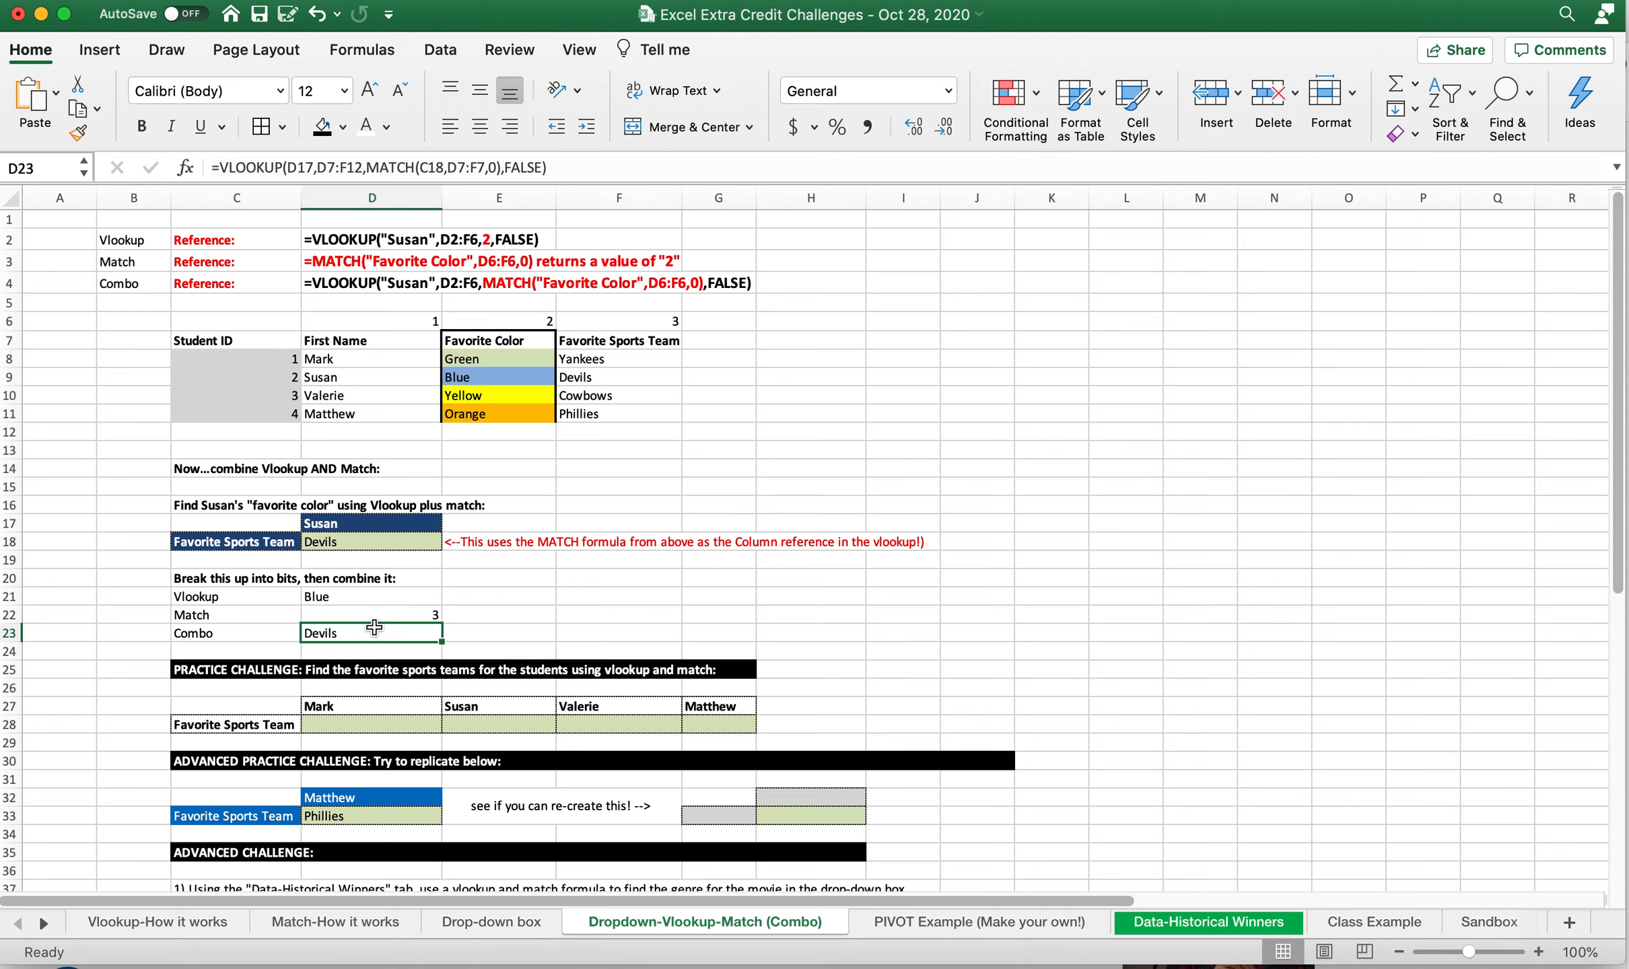
{"action": "left_click", "coordinate": [376, 541]}
{"action": "left_click", "coordinate": [368, 597]}
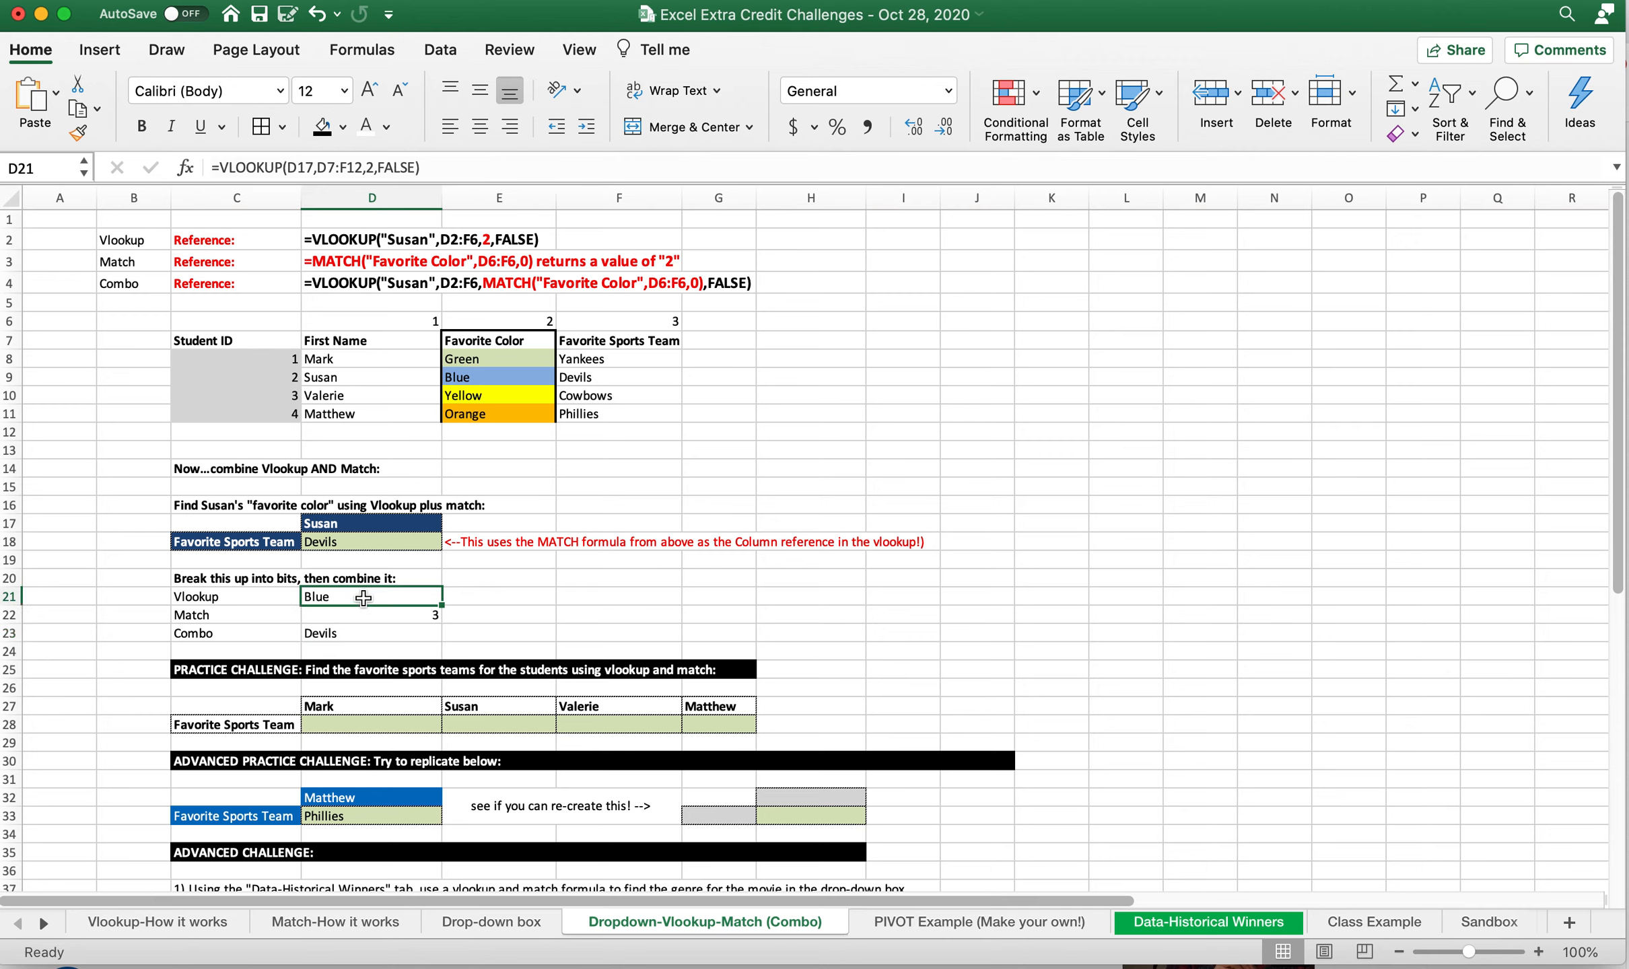
{"action": "left_click", "coordinate": [344, 169]}
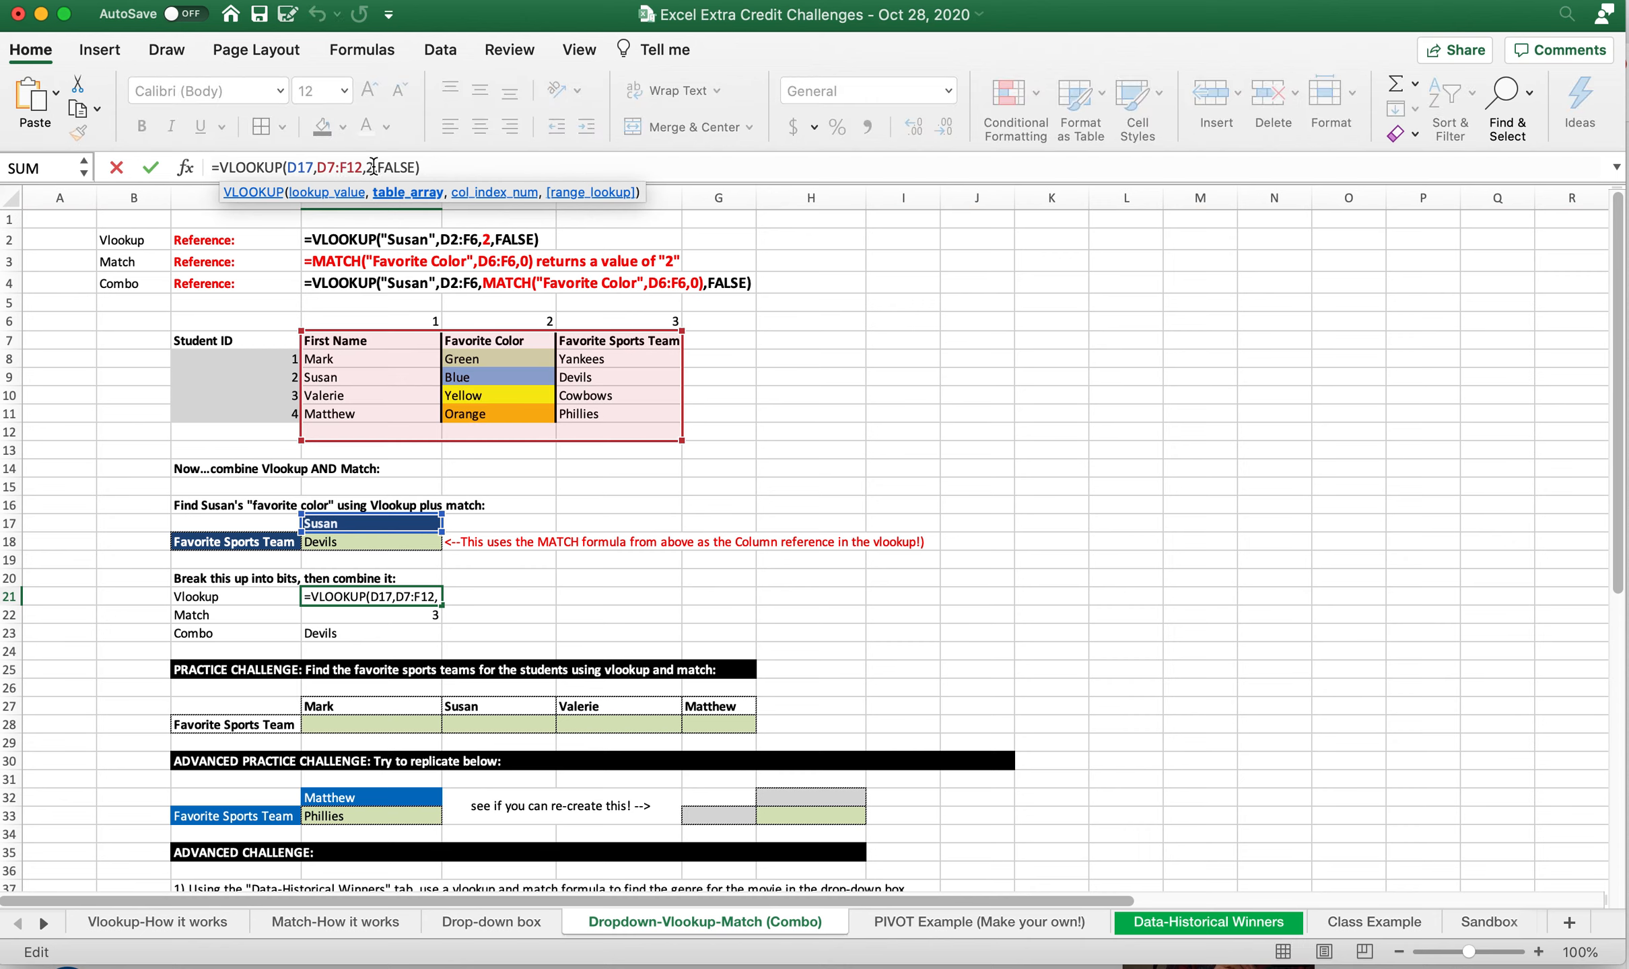
{"action": "double_click", "coordinate": [373, 167]}
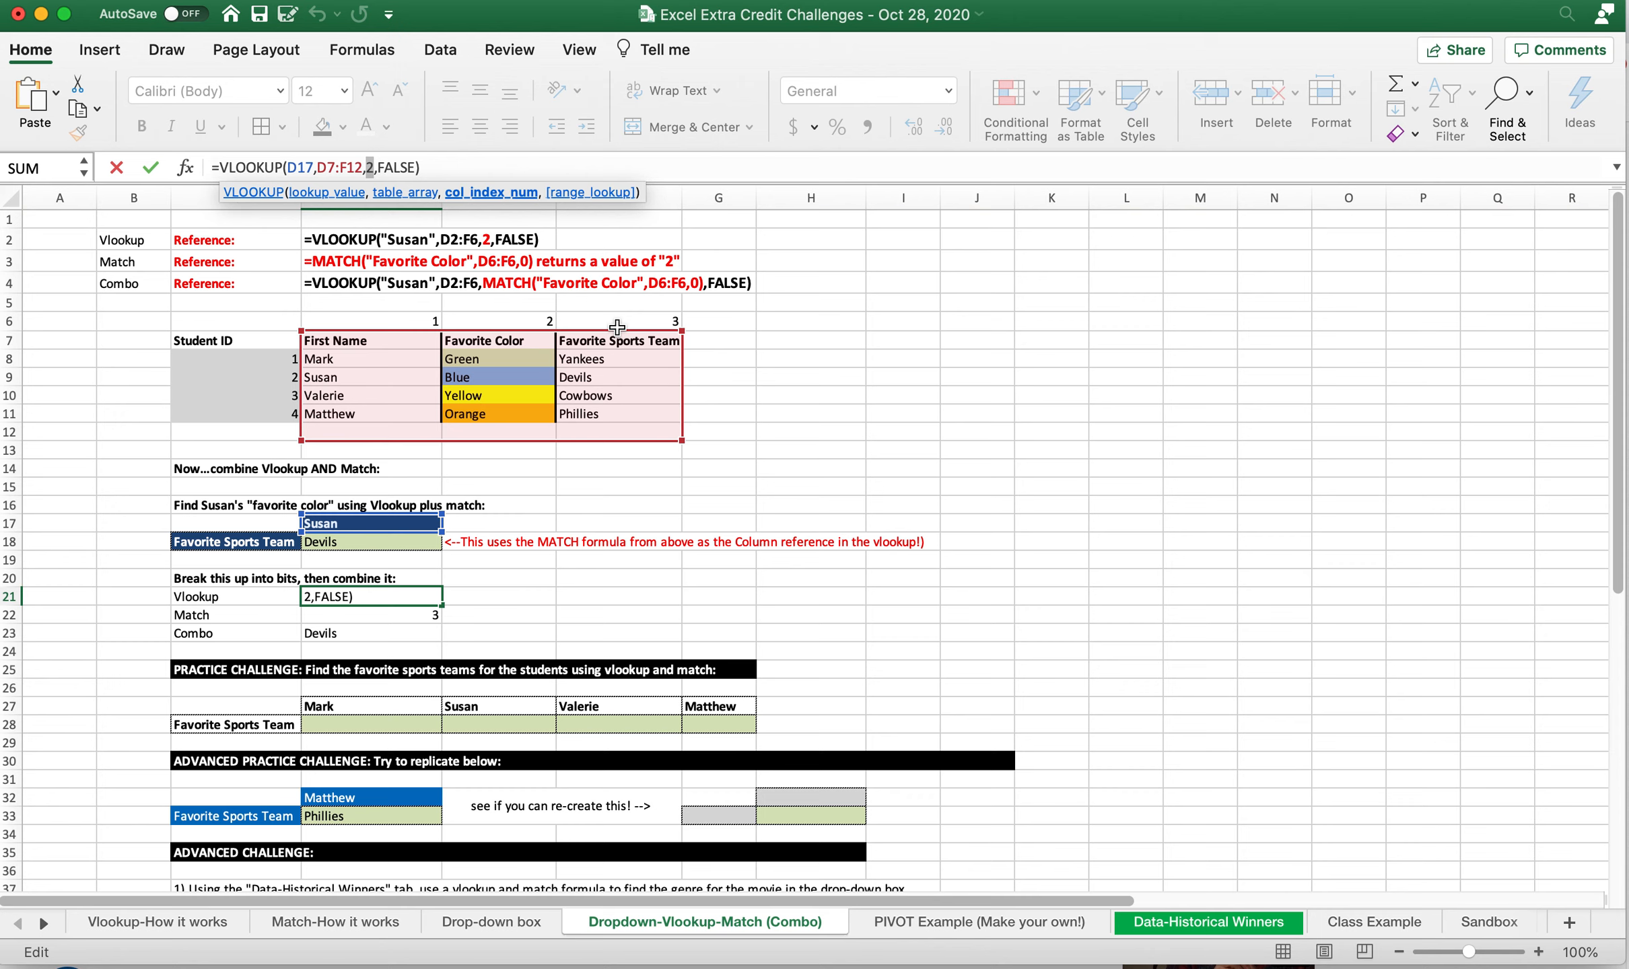
{"action": "key", "text": "Return"}
{"action": "key", "text": "Return"}
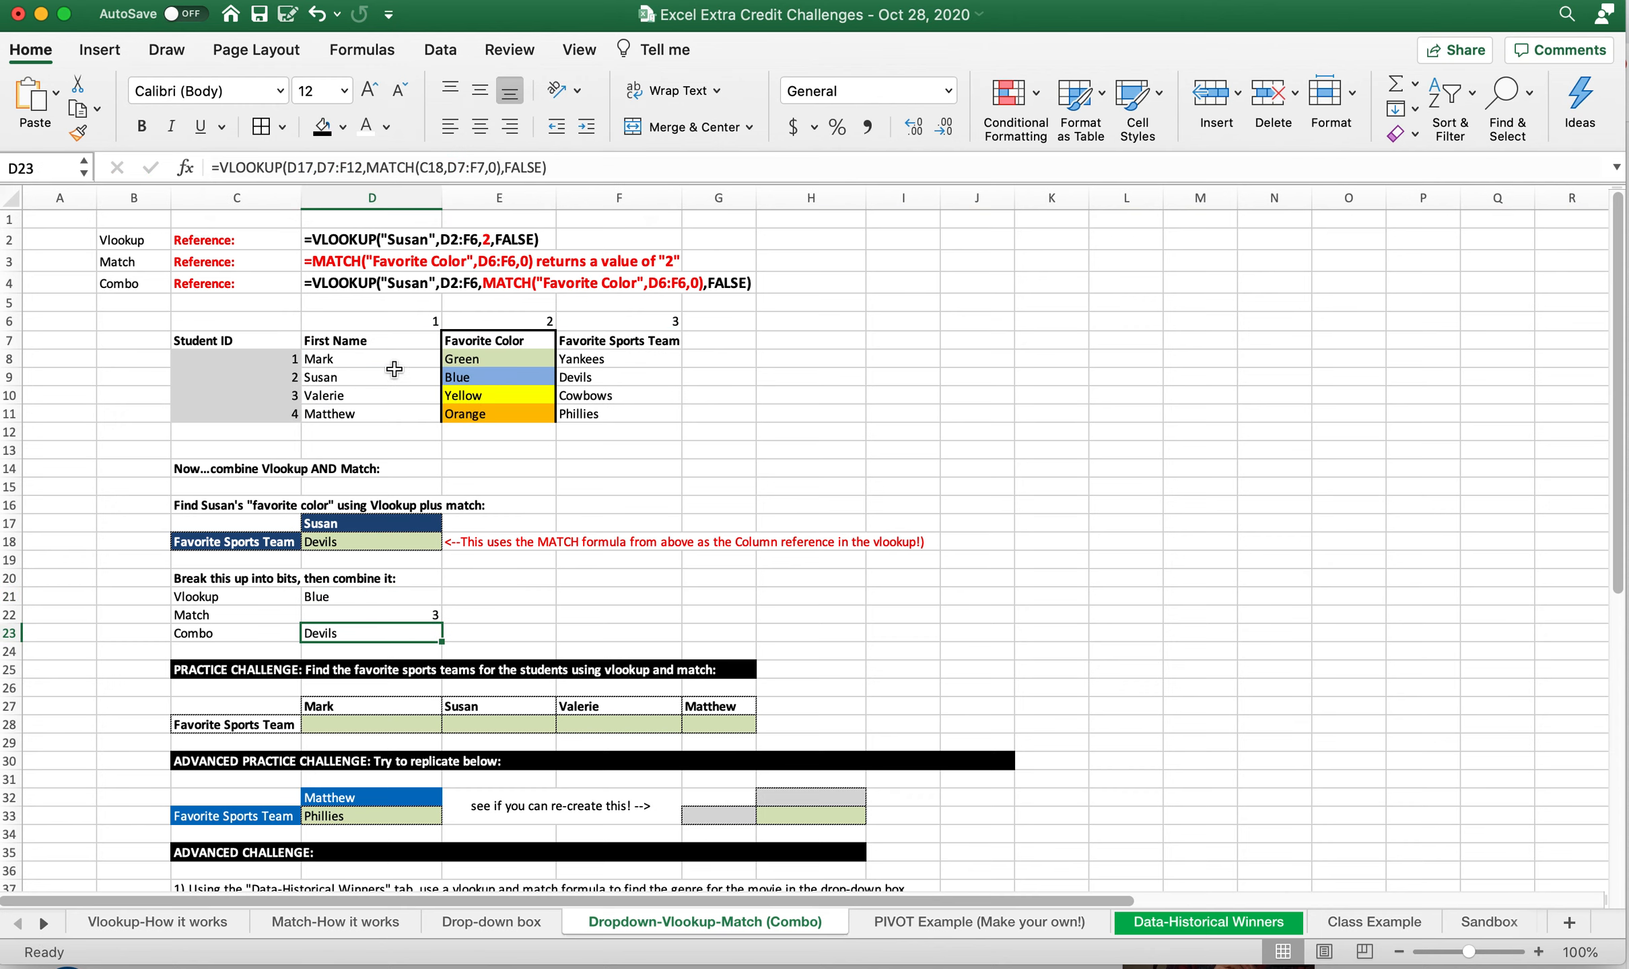
{"action": "left_click", "coordinate": [337, 598]}
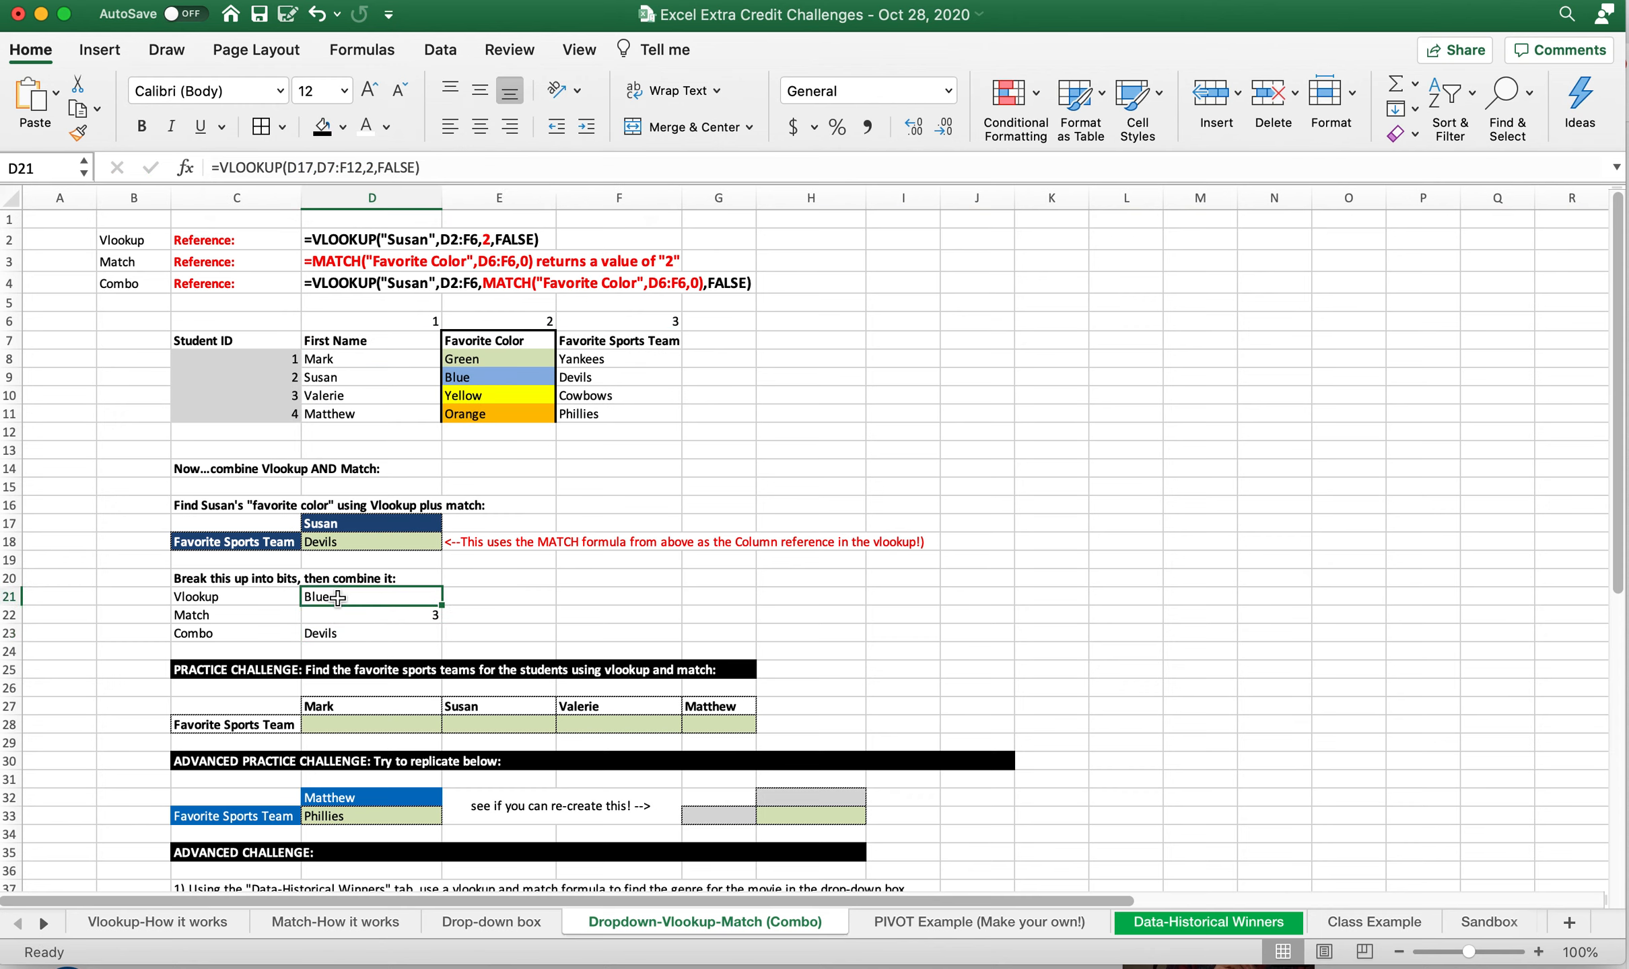
Examine how D21's VLOOKUP, D22's MATCH and the heading in C18 feed into the combined formula in D23
{"action": "right_click", "coordinate": [375, 168]}
{"action": "left_click", "coordinate": [374, 168]}
{"action": "left_click", "coordinate": [369, 167]}
{"action": "key", "text": "Return"}
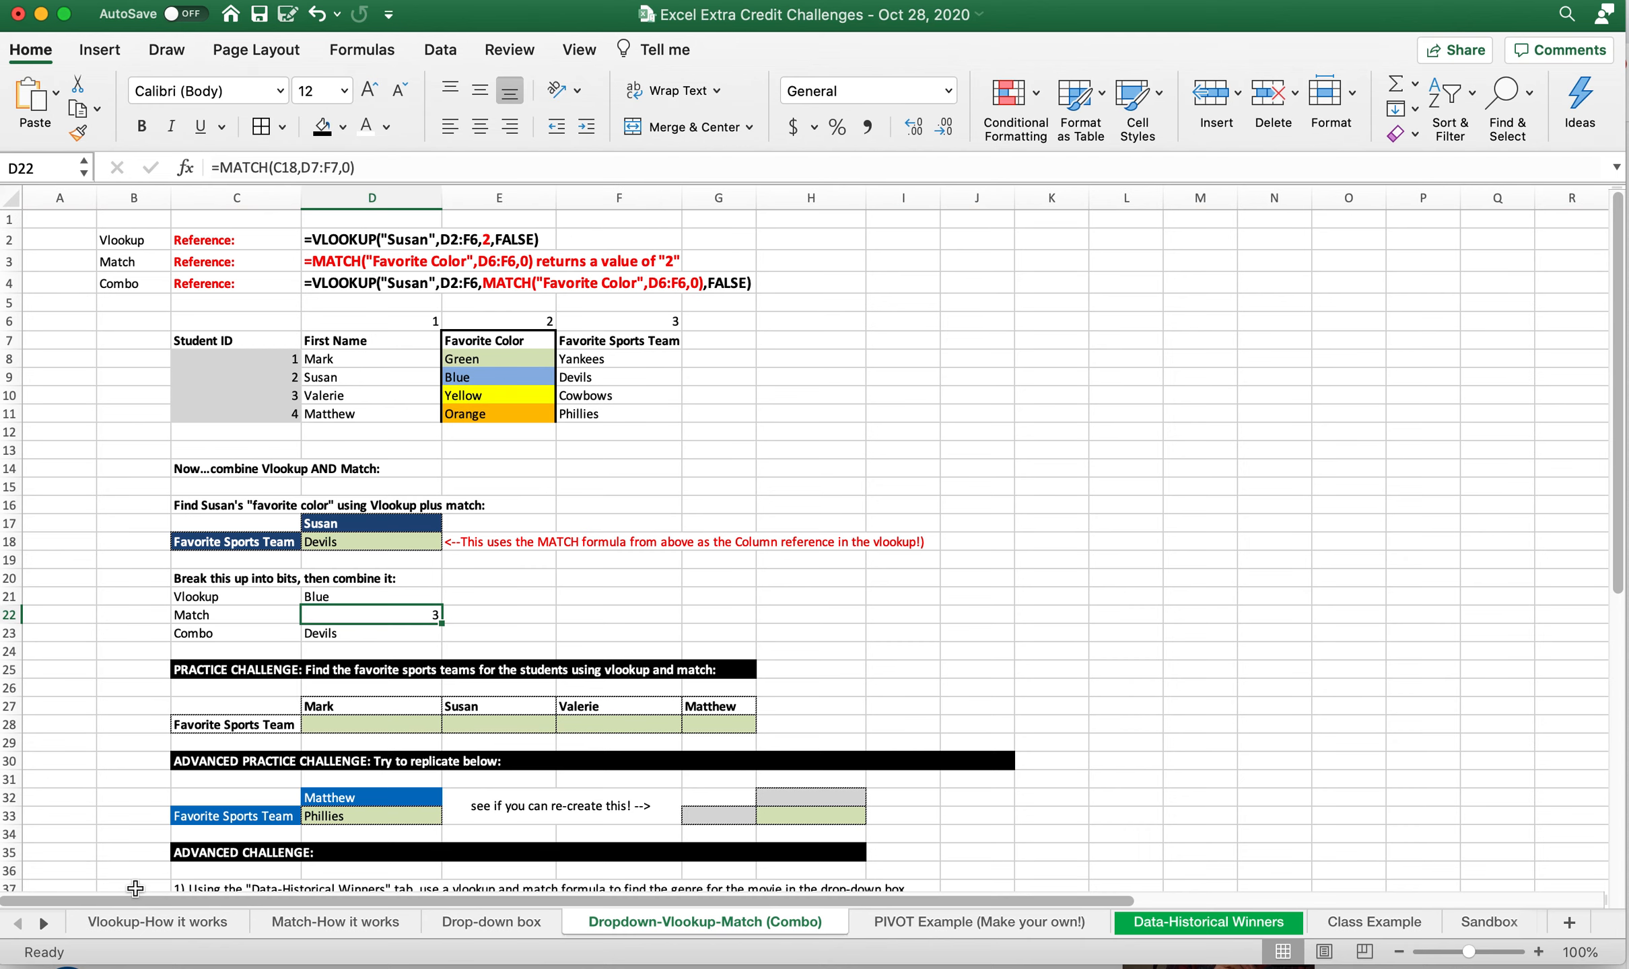
{"action": "left_click", "coordinate": [332, 636]}
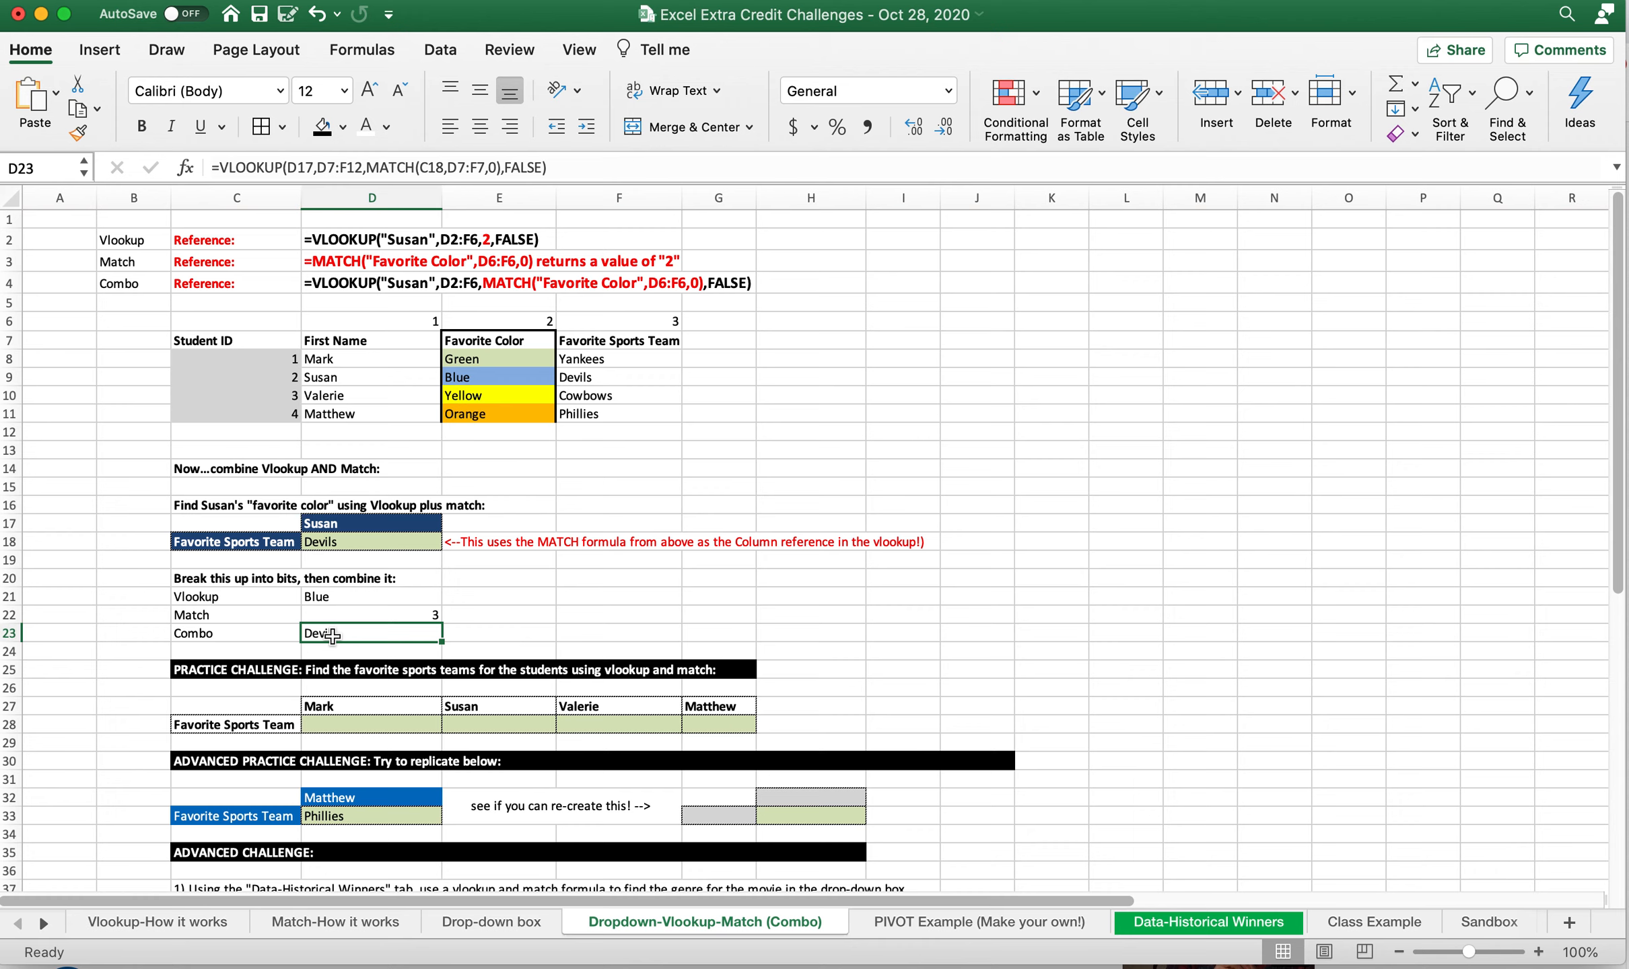
{"action": "right_click", "coordinate": [404, 617]}
{"action": "left_click", "coordinate": [338, 620]}
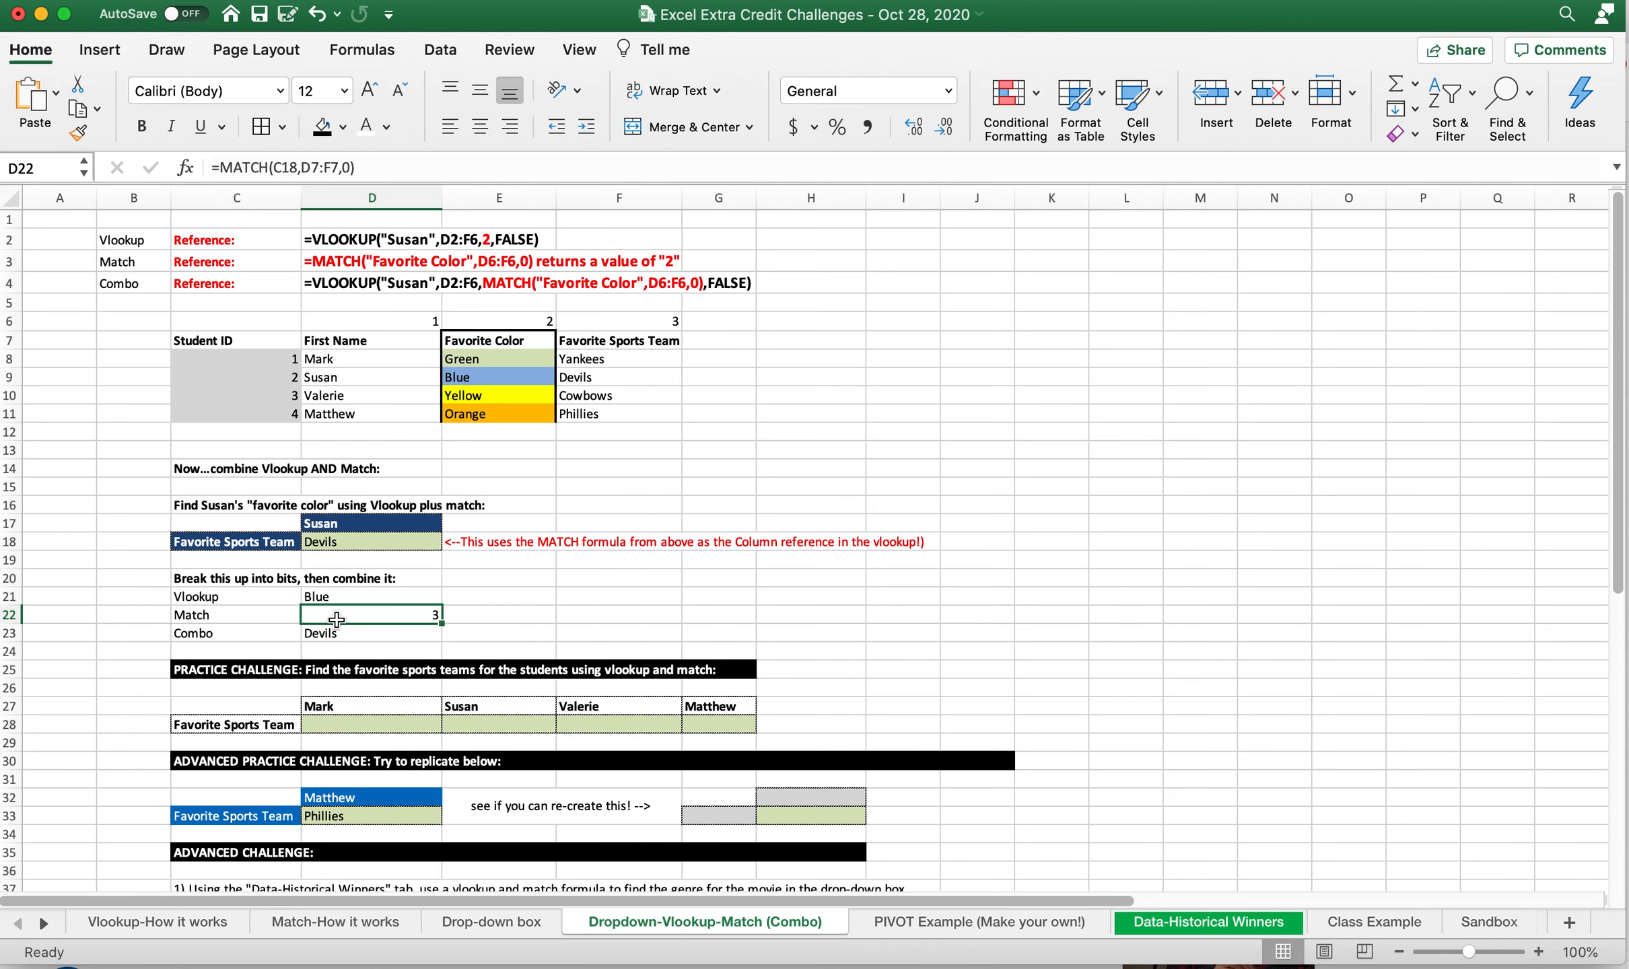
{"action": "left_click", "coordinate": [266, 550]}
{"action": "left_click", "coordinate": [262, 543]}
{"action": "left_click", "coordinate": [405, 613]}
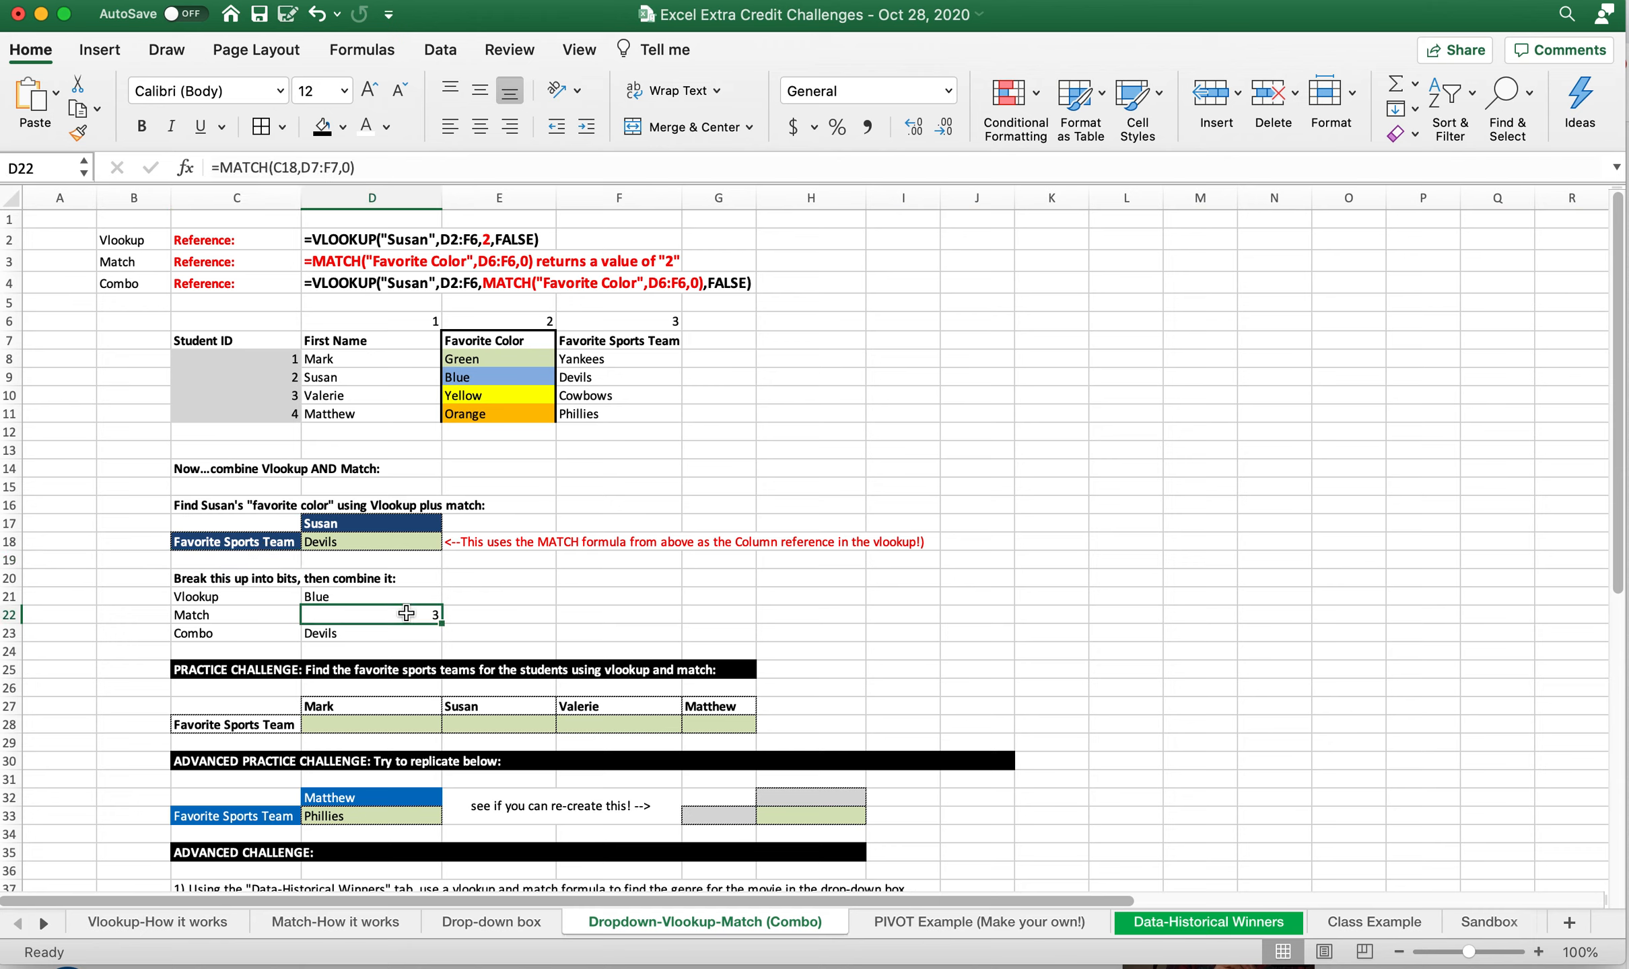
{"action": "left_click", "coordinate": [369, 636]}
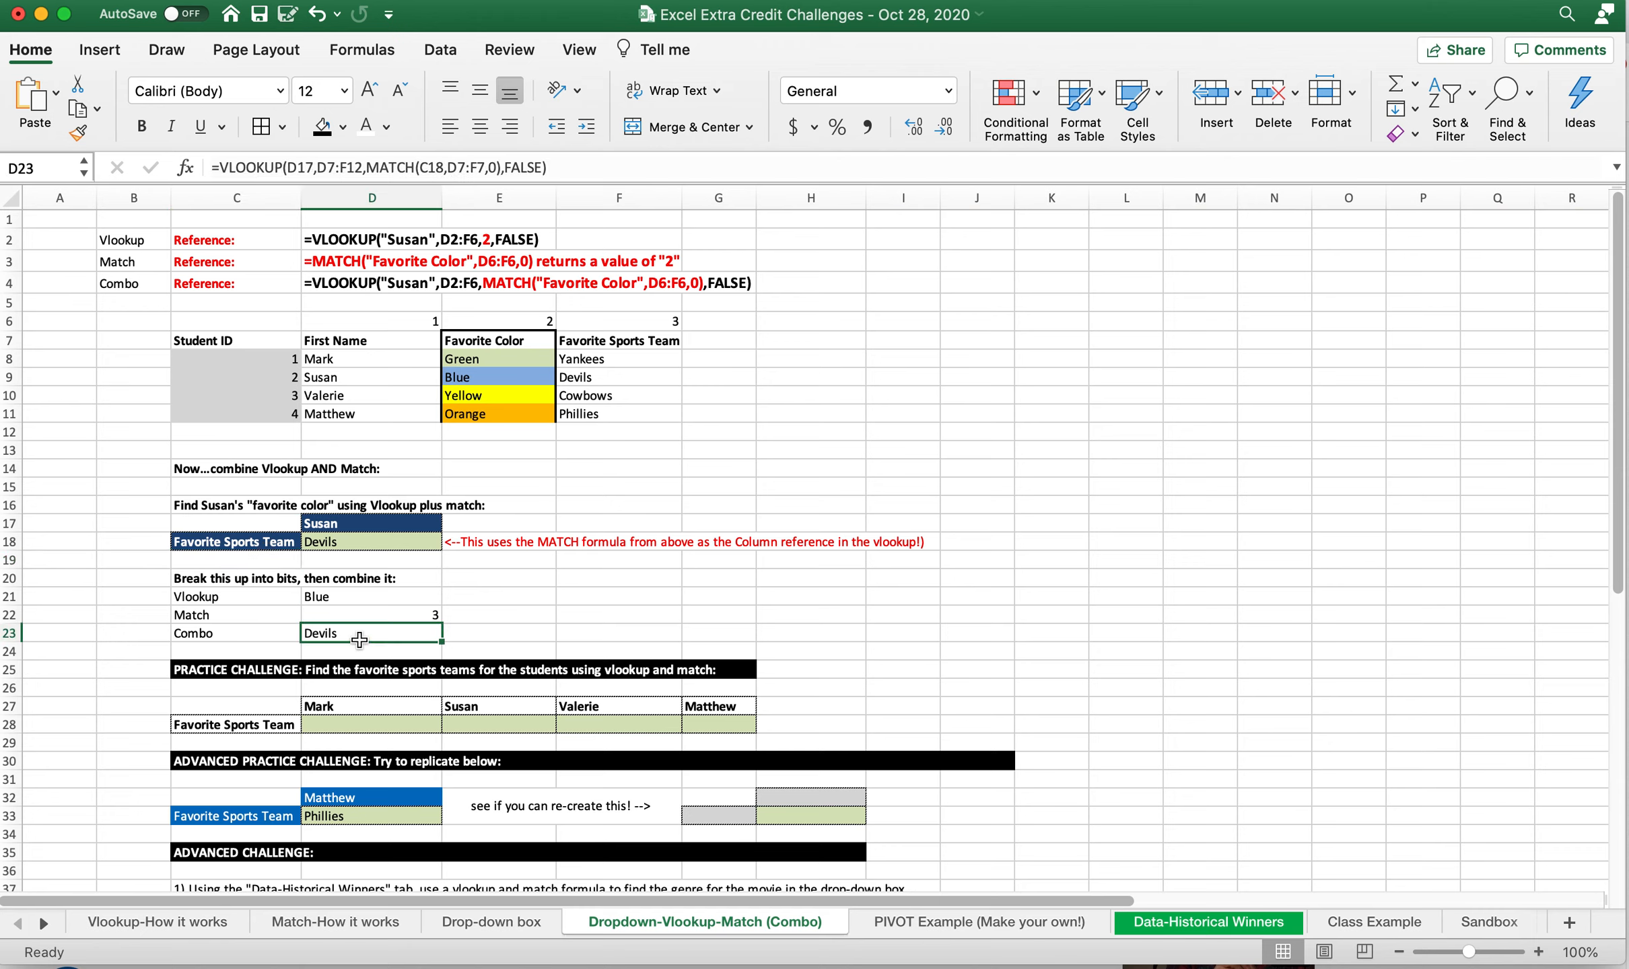
Change the lookup heading in C18 to Favorite Color, correcting the misspelled first word
{"action": "left_click", "coordinate": [269, 543]}
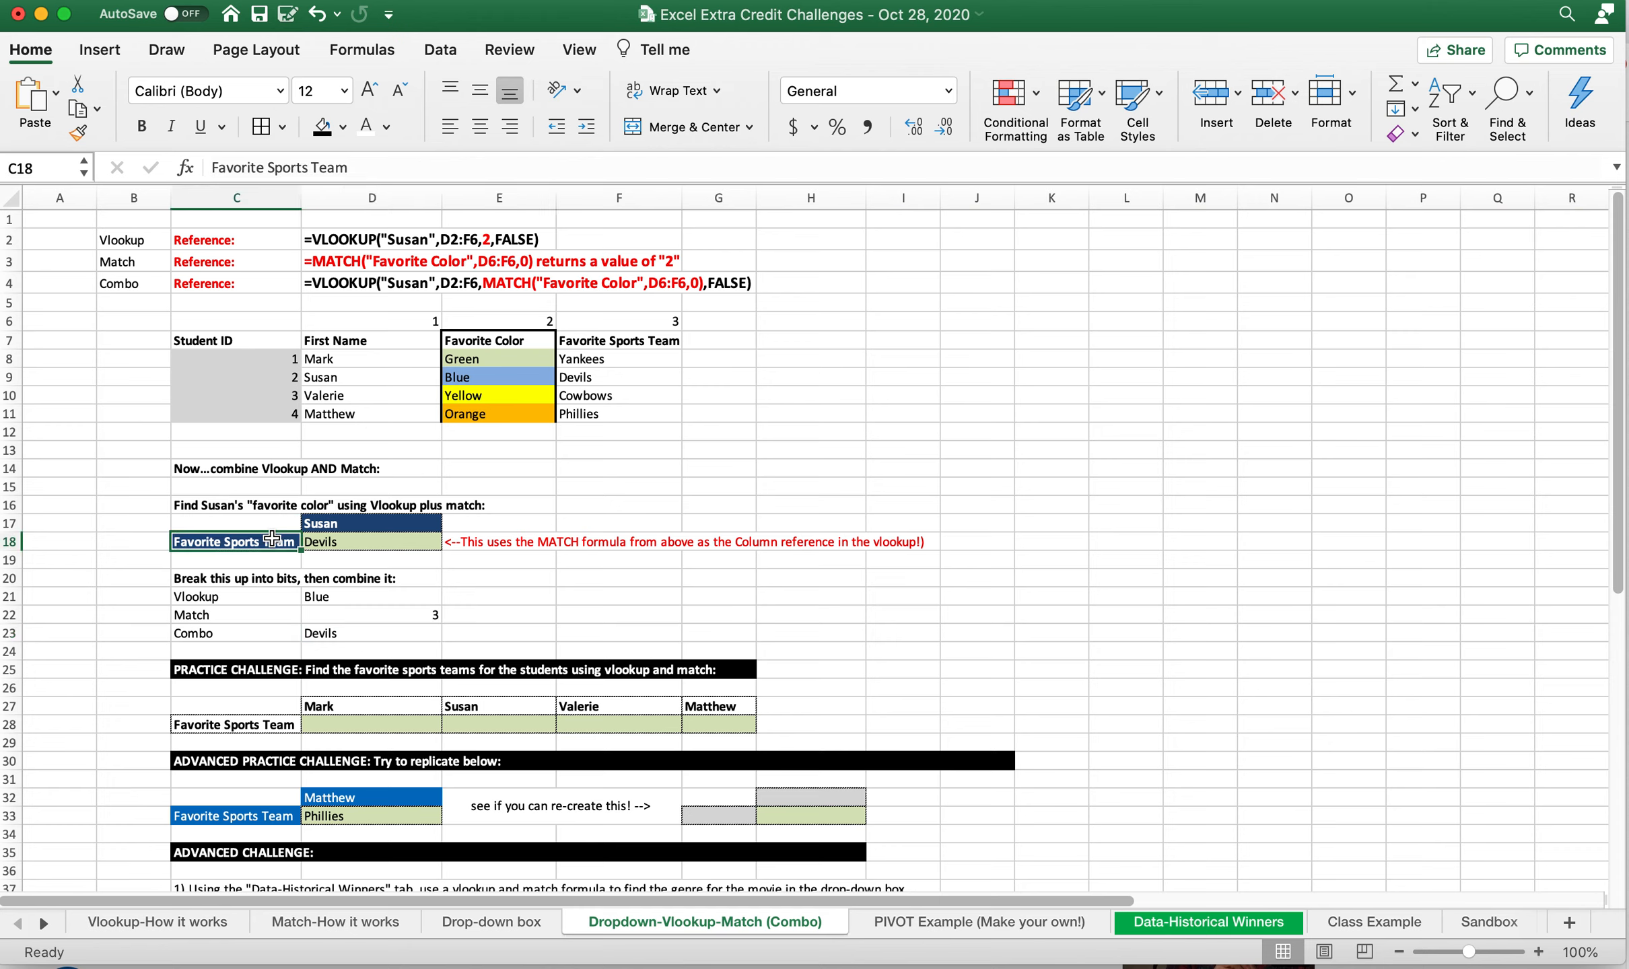
{"action": "type", "text": "Fvaorite Col"}
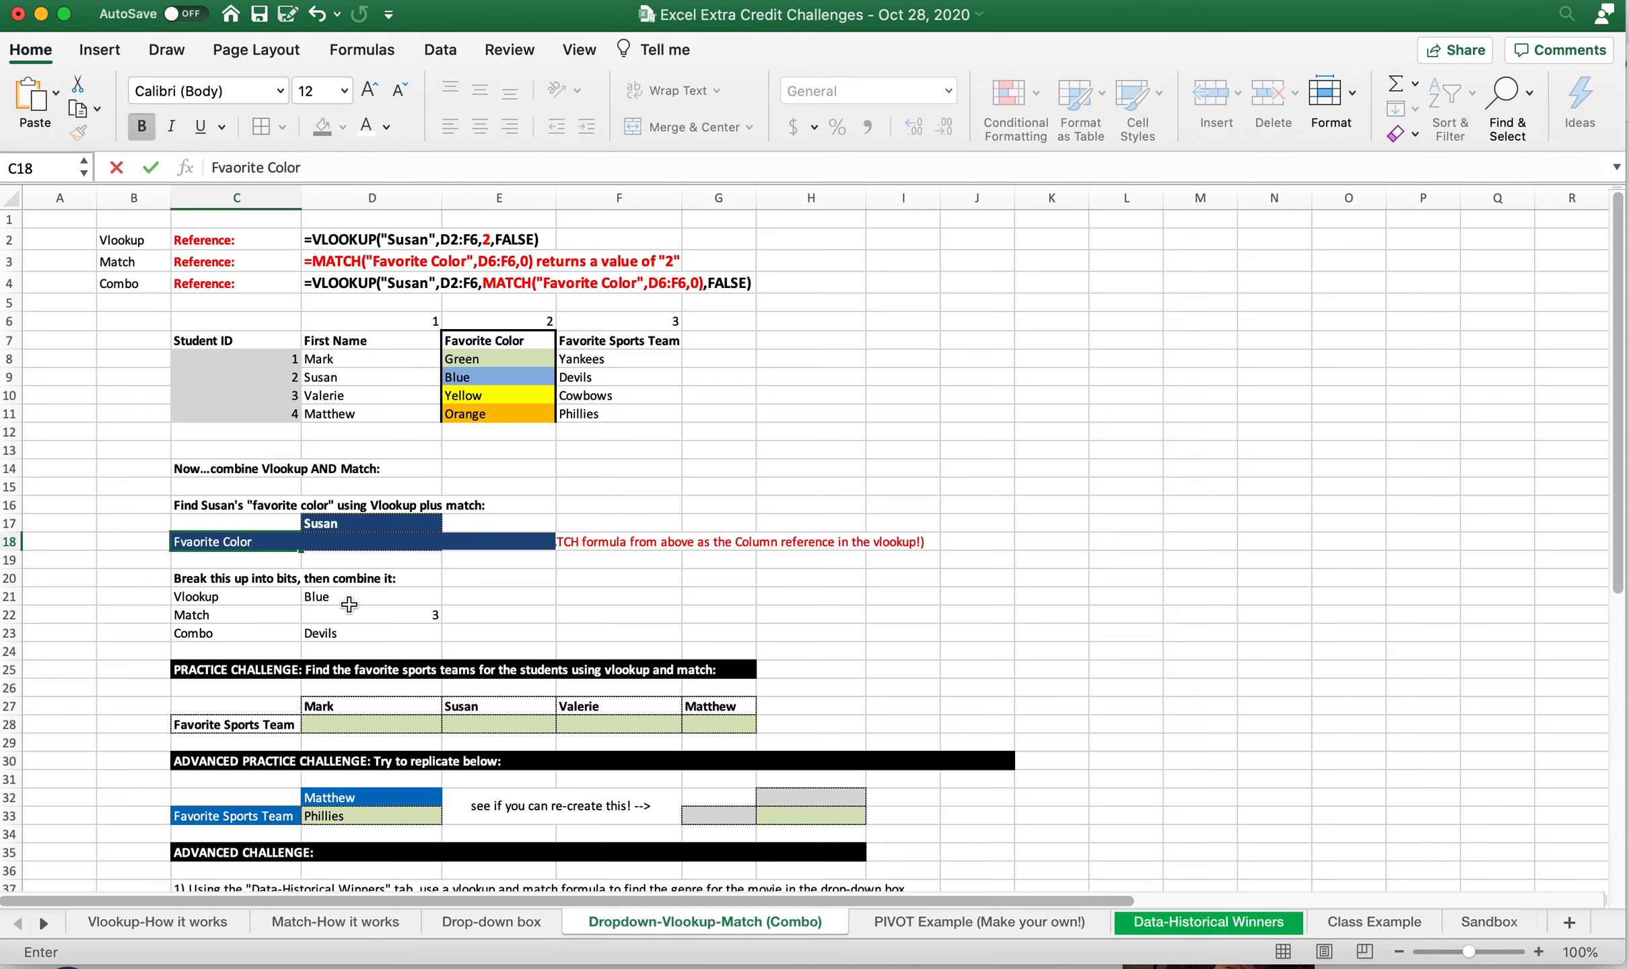
{"action": "key", "text": "Return"}
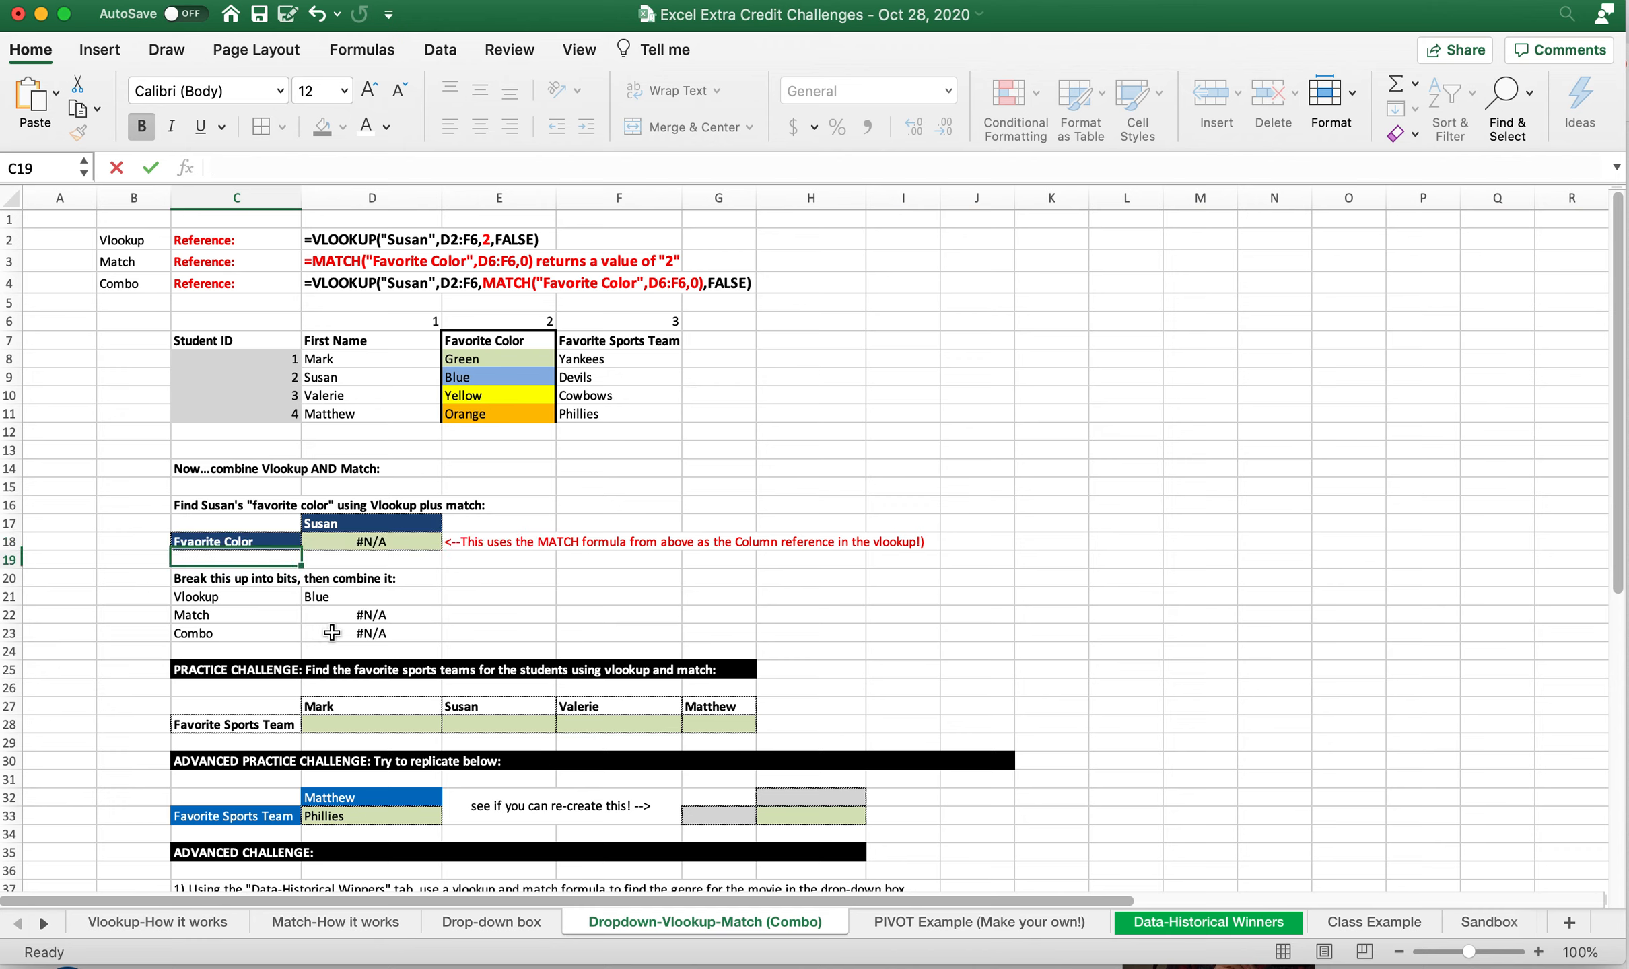
{"action": "left_click", "coordinate": [245, 547]}
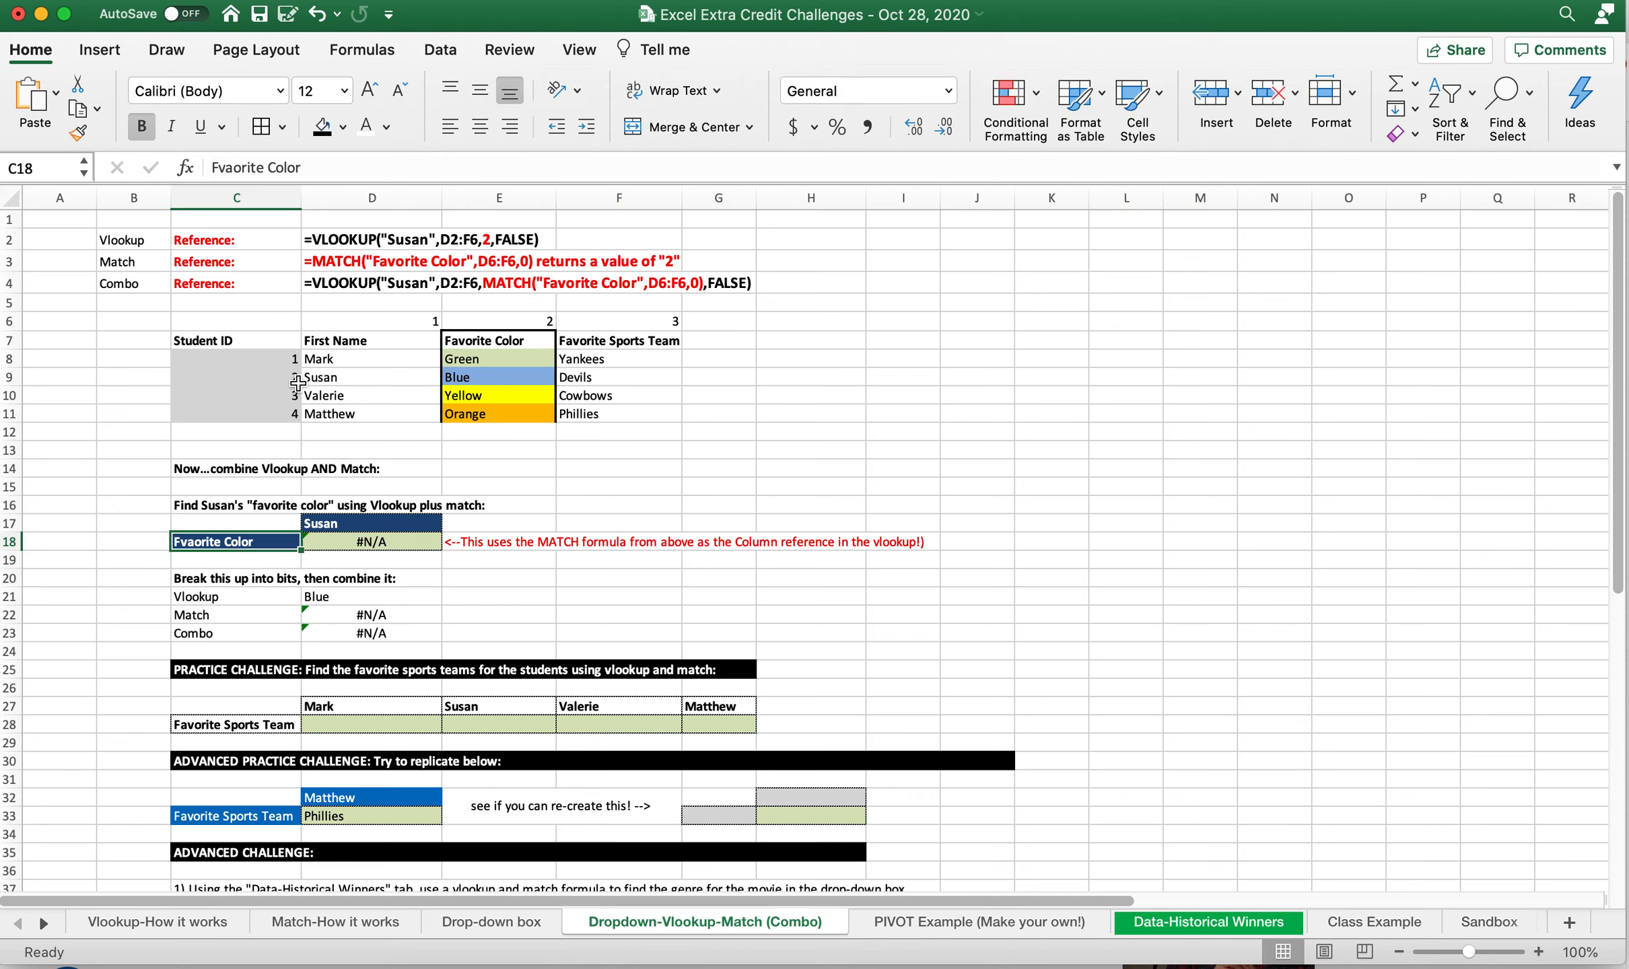
{"action": "left_click", "coordinate": [214, 167]}
{"action": "key", "text": "Delete"}
{"action": "key", "text": "Right"}
{"action": "type", "text": "v"}
{"action": "key", "text": "Return"}
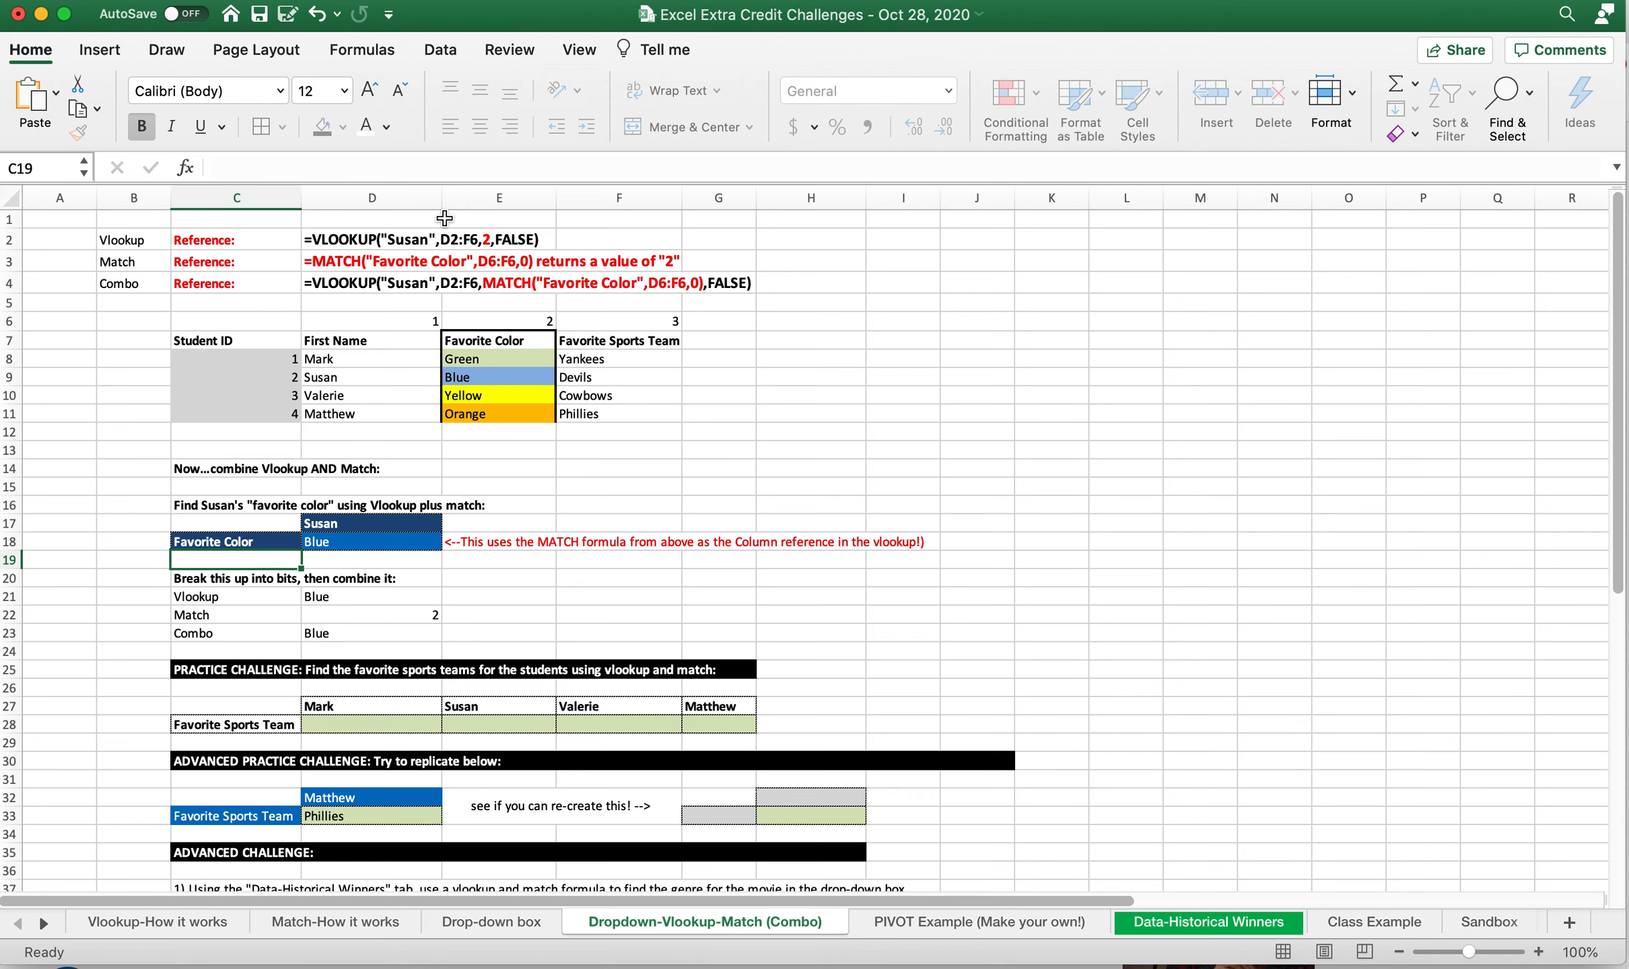
Set the lookup heading in C18 back to Favorite Sports Team and check the combined formula in D23
{"action": "left_click", "coordinate": [263, 542]}
{"action": "type", "text": "F"}
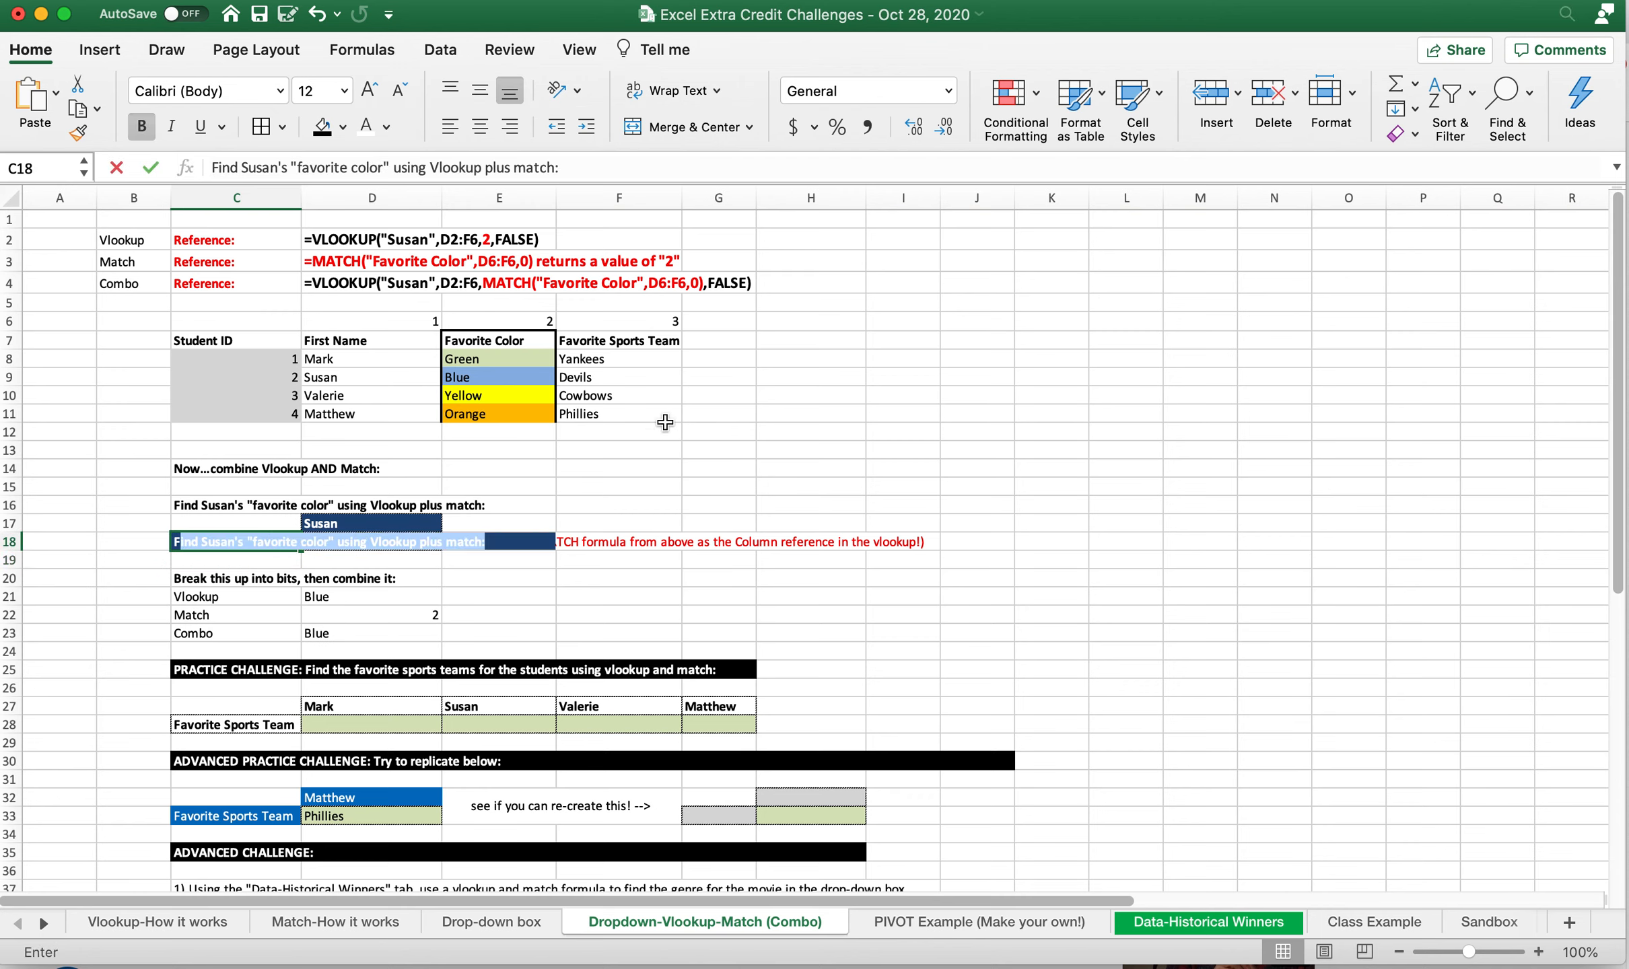
{"action": "type", "text": "avorite Sports Team"}
{"action": "key", "text": "Return"}
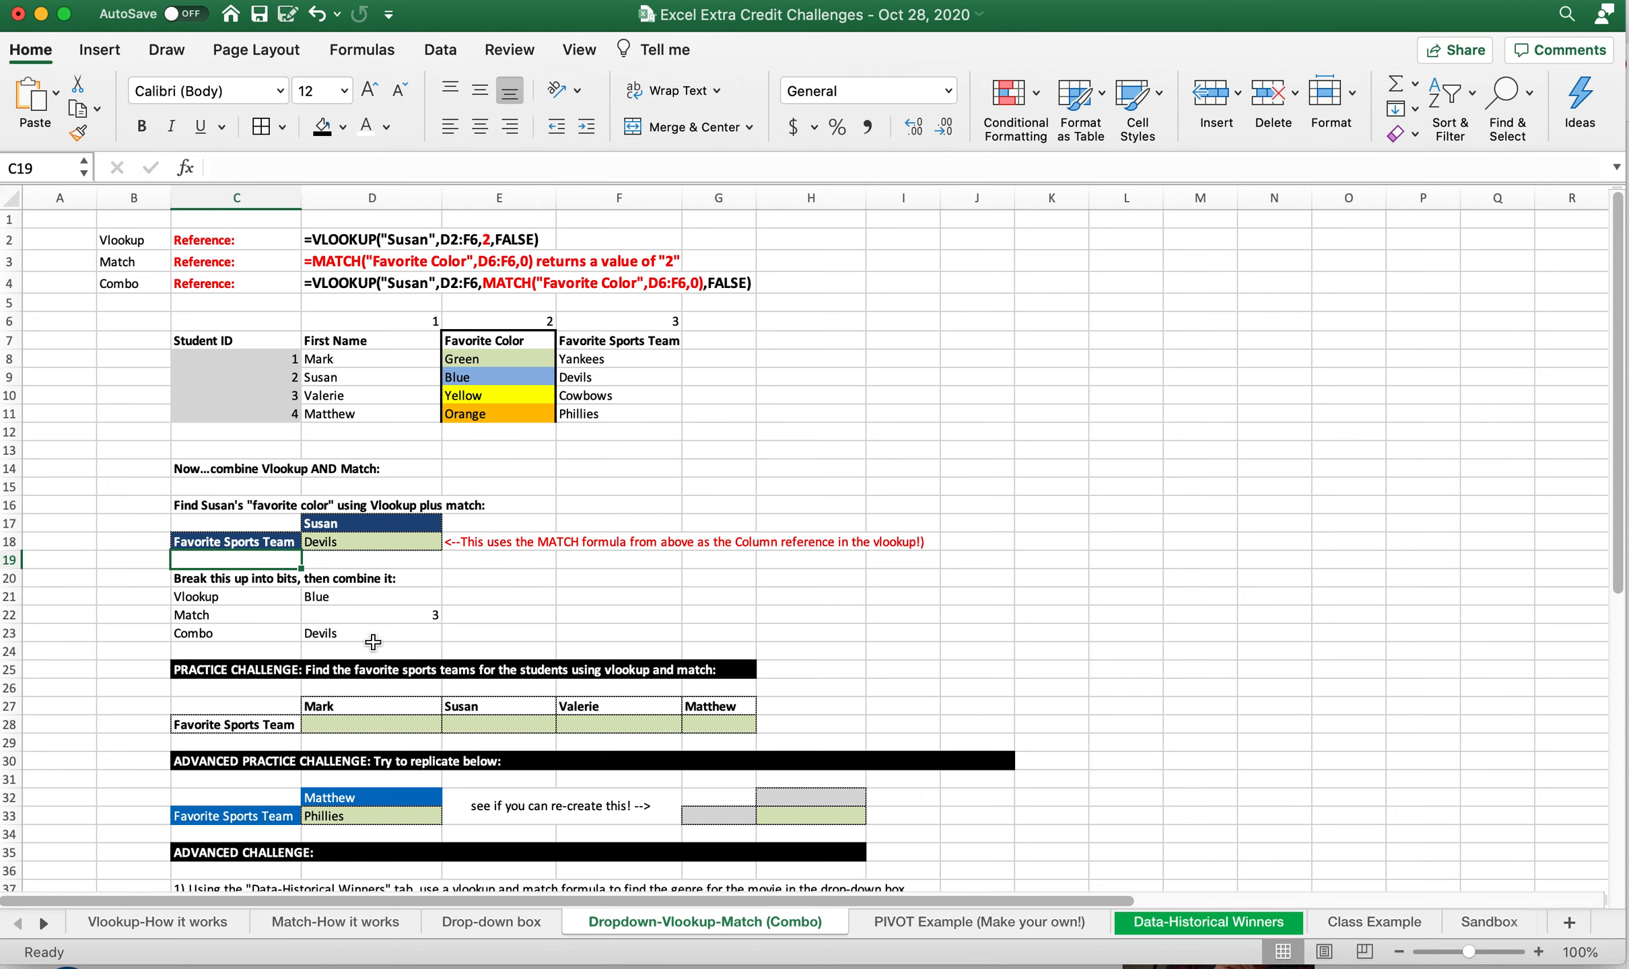
{"action": "left_click", "coordinate": [363, 629]}
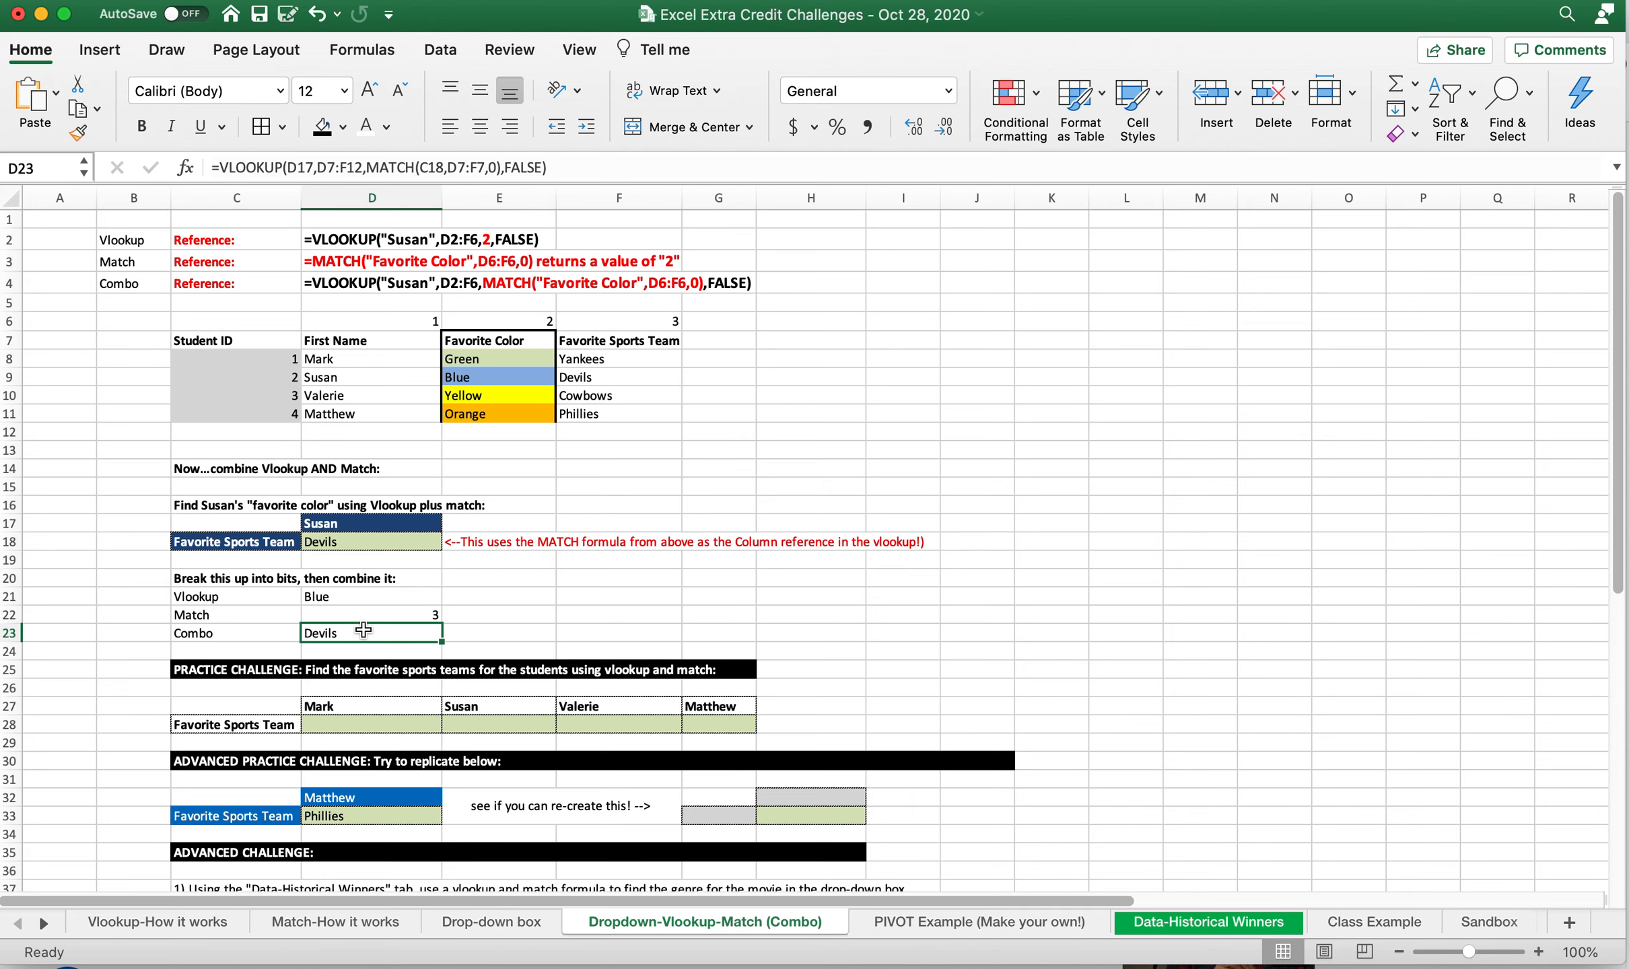
{"action": "left_click_drag", "start_coordinate": [363, 629], "coordinate": [236, 634]}
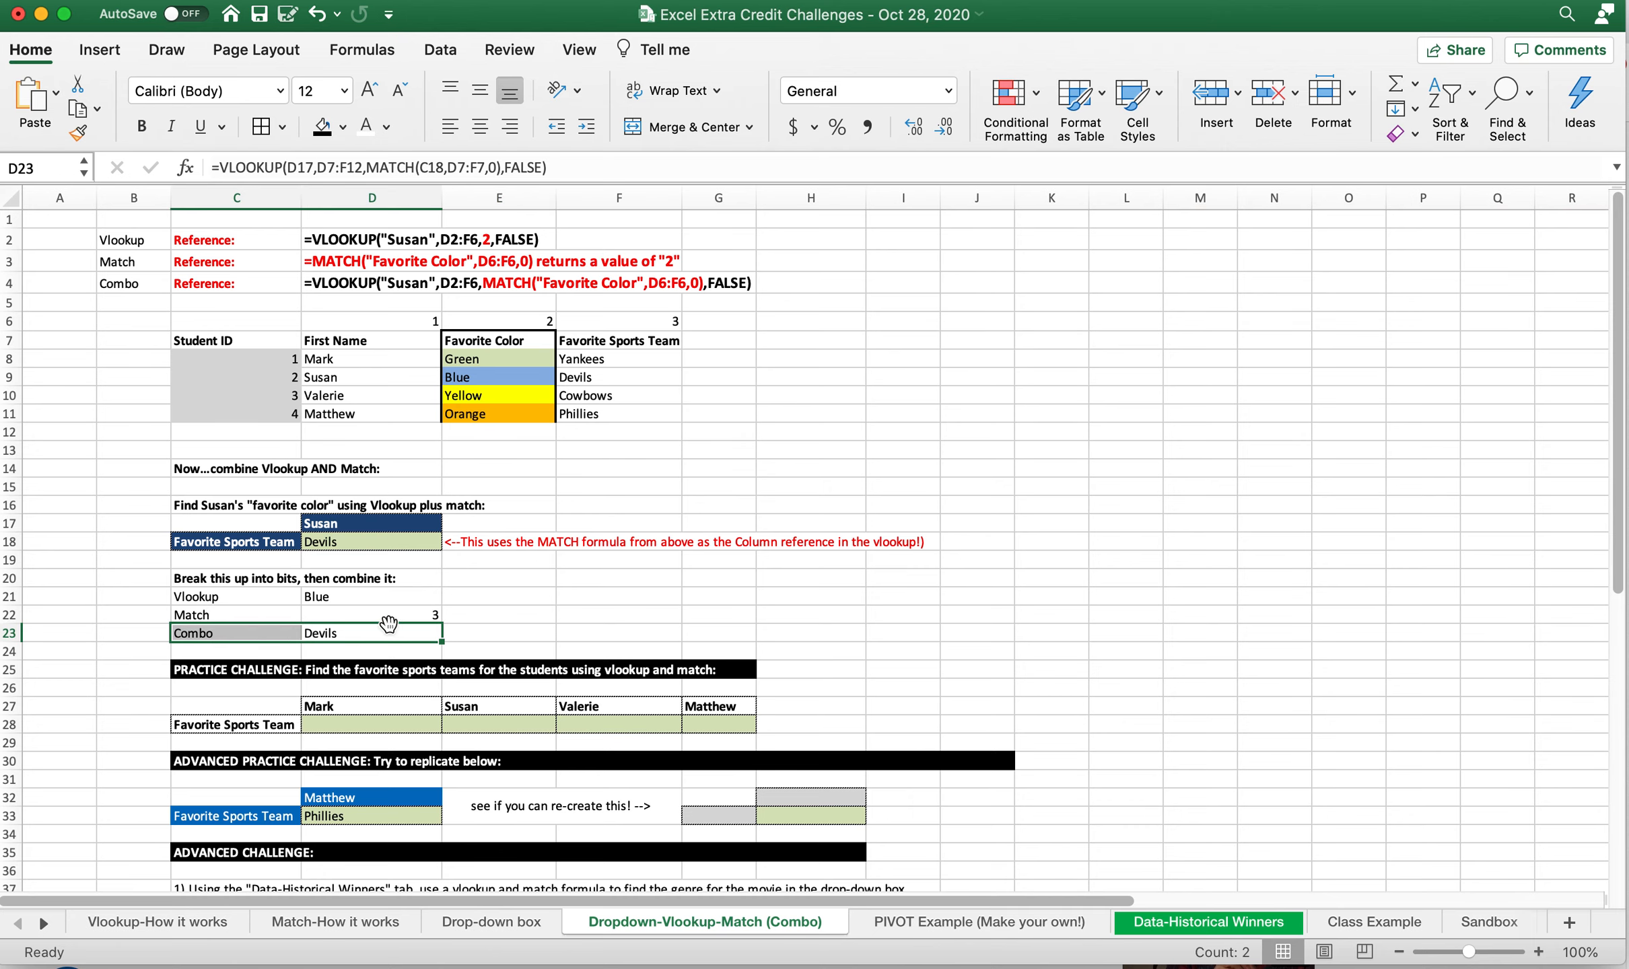
{"action": "left_click", "coordinate": [270, 632]}
{"action": "scroll", "coordinate": [480, 622], "scroll_direction": "down", "scroll_amount": 2}
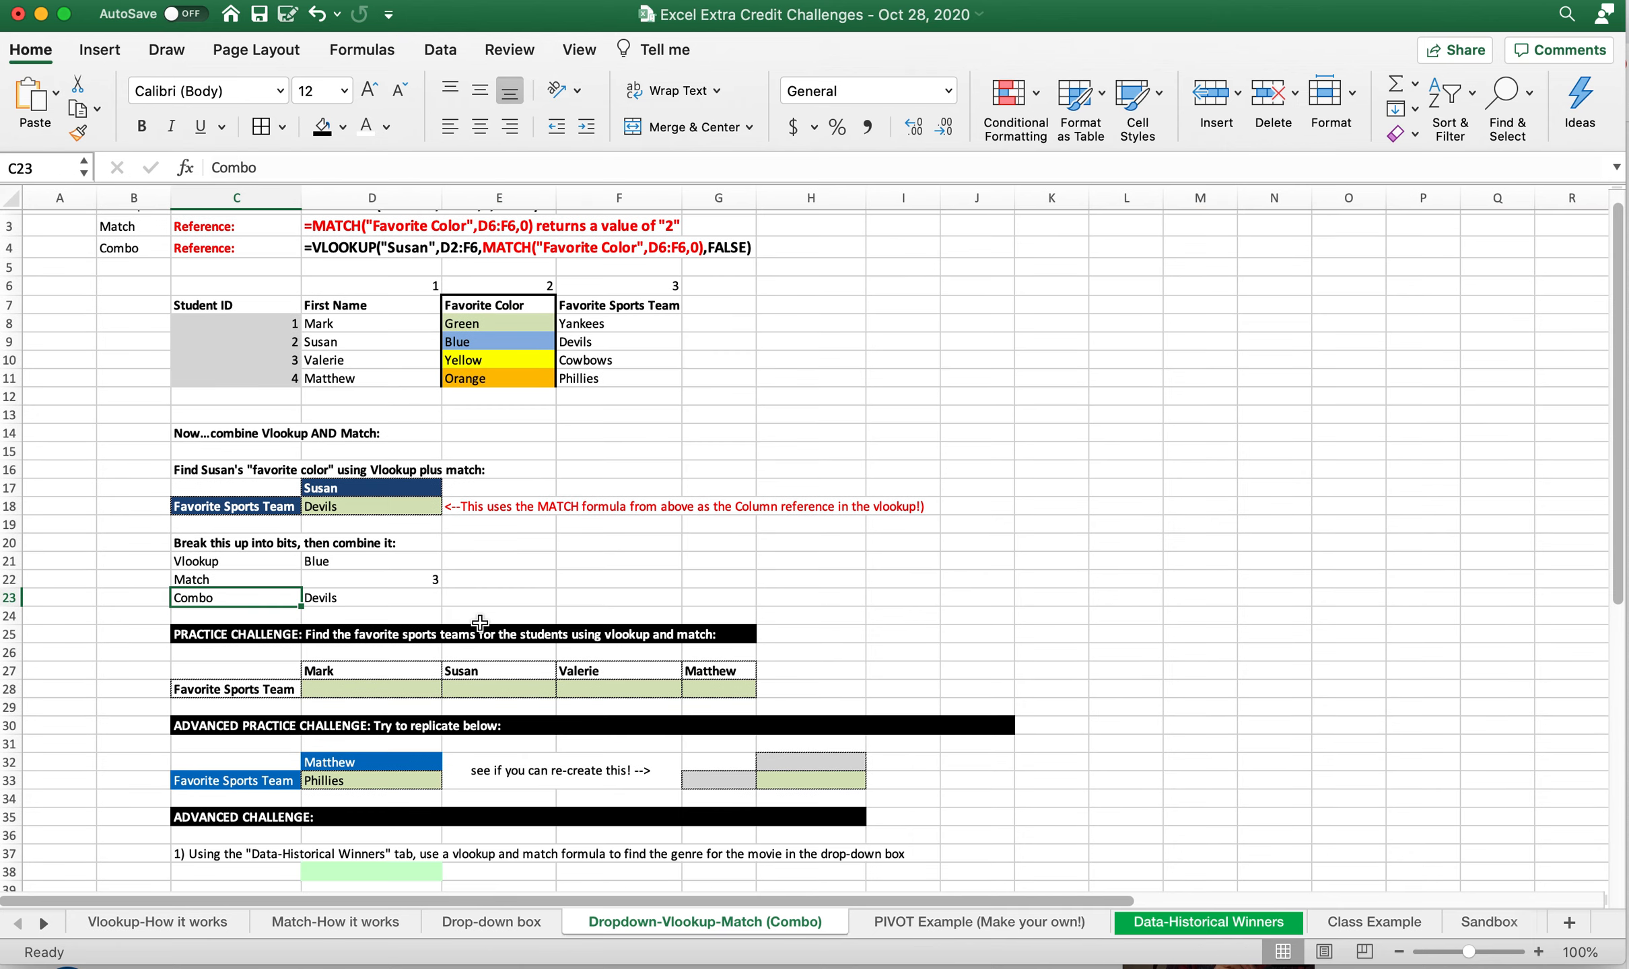
Misspell the heading in C18 as "Fvorite Sports Team" to test how the formulas handle a mismatch
{"action": "left_click", "coordinate": [275, 506]}
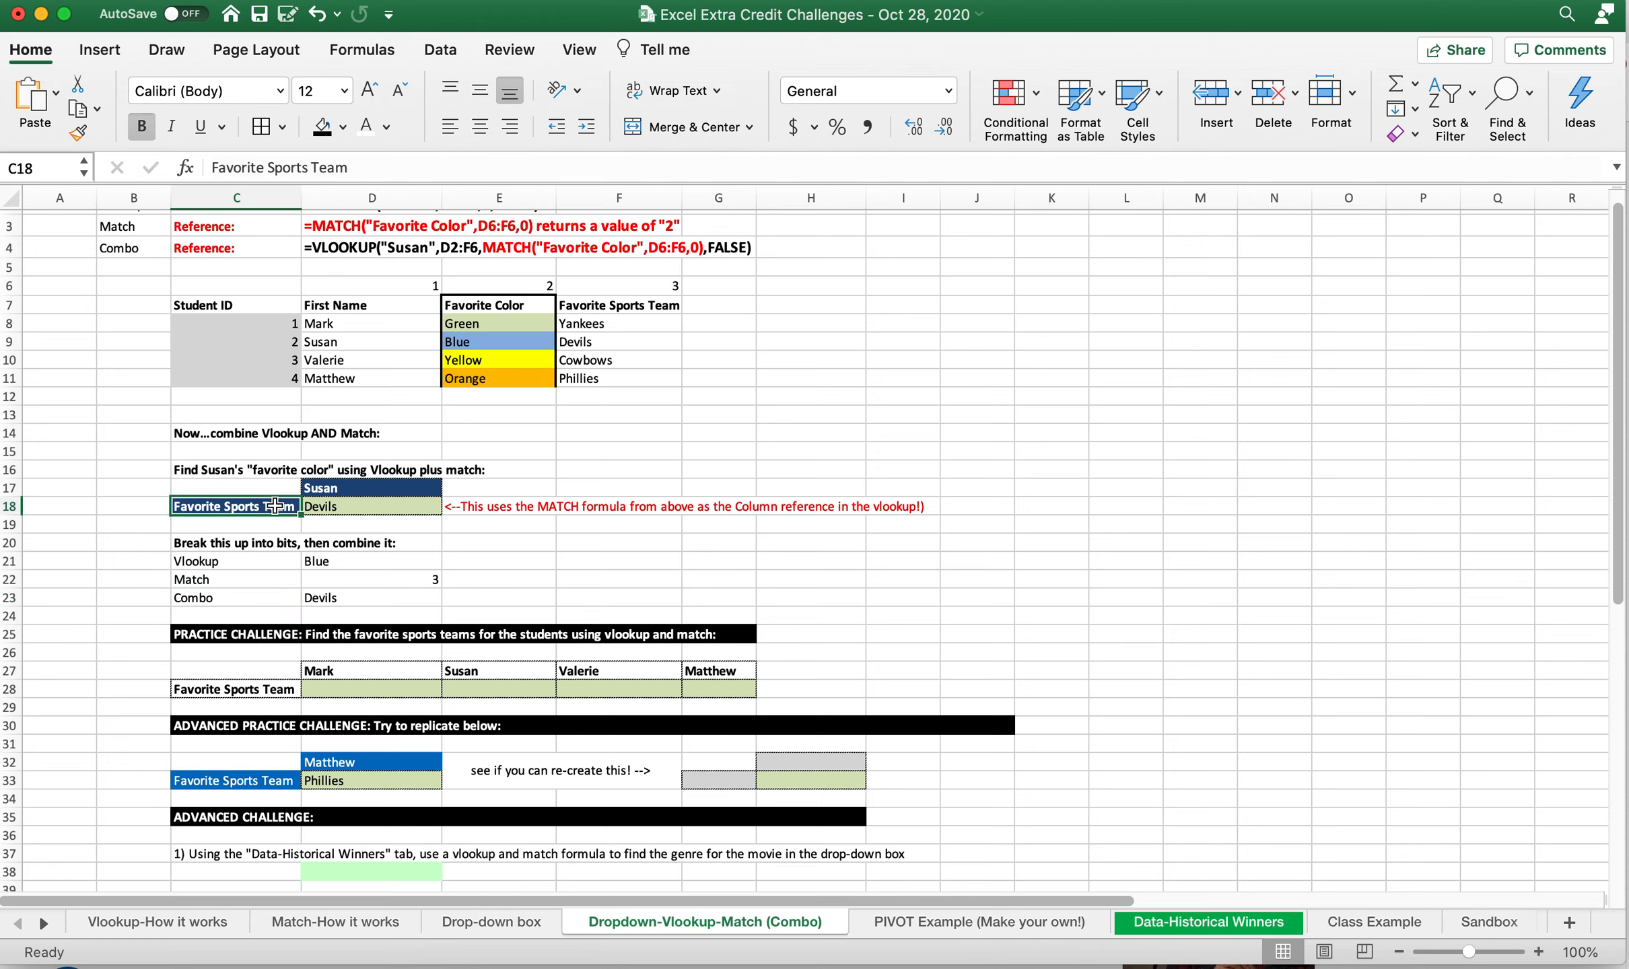
{"action": "left_click", "coordinate": [234, 167]}
{"action": "key", "text": "BackSpace"}
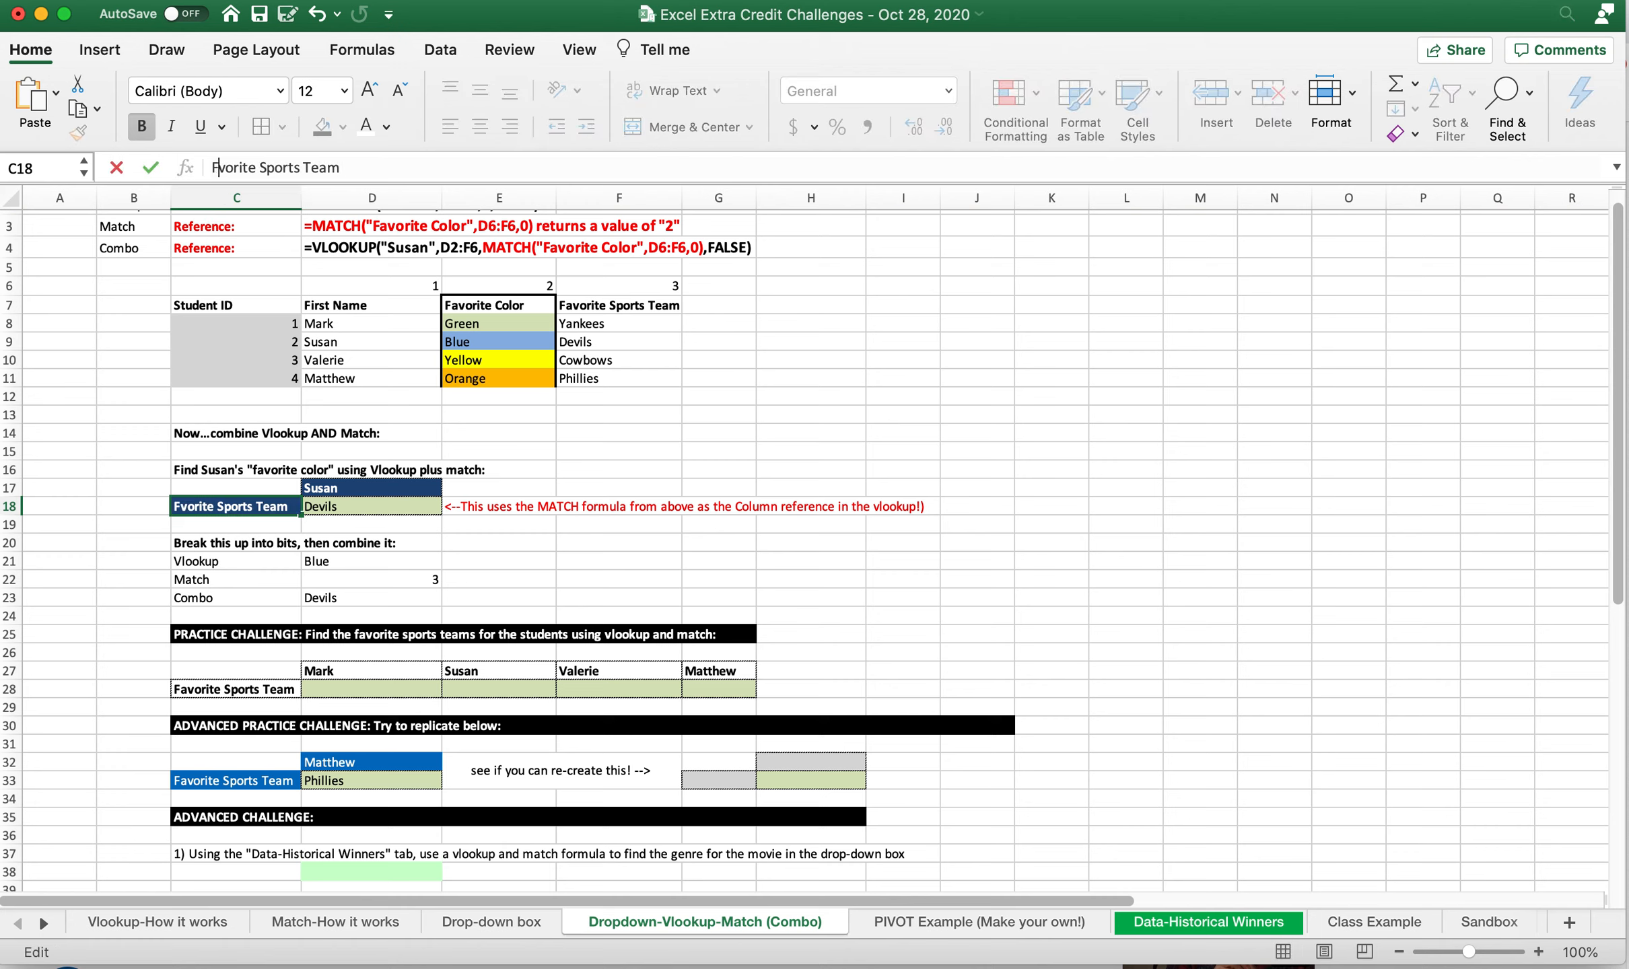
{"action": "key", "text": "Return"}
{"action": "key", "text": "Up"}
Check D23 and D22 against the misspelled heading in C18 and the table headings in D7:F7
{"action": "left_click", "coordinate": [367, 596]}
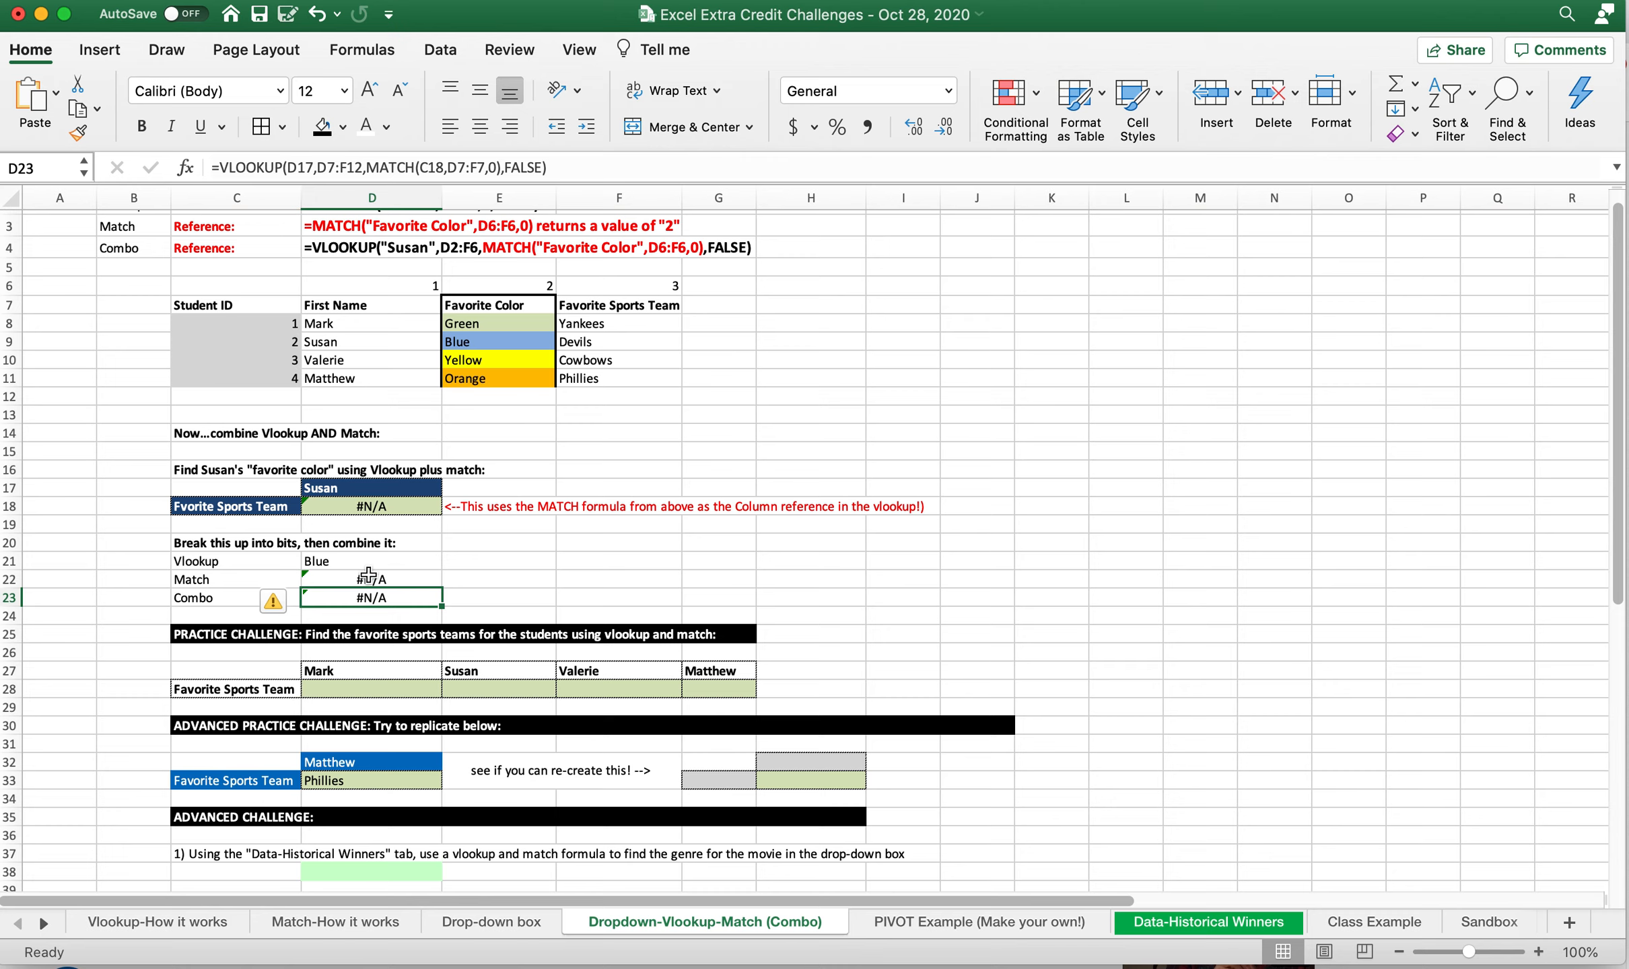
{"action": "right_click", "coordinate": [368, 576]}
{"action": "left_click", "coordinate": [305, 590]}
{"action": "left_click", "coordinate": [247, 498]}
{"action": "double_click", "coordinate": [229, 167]}
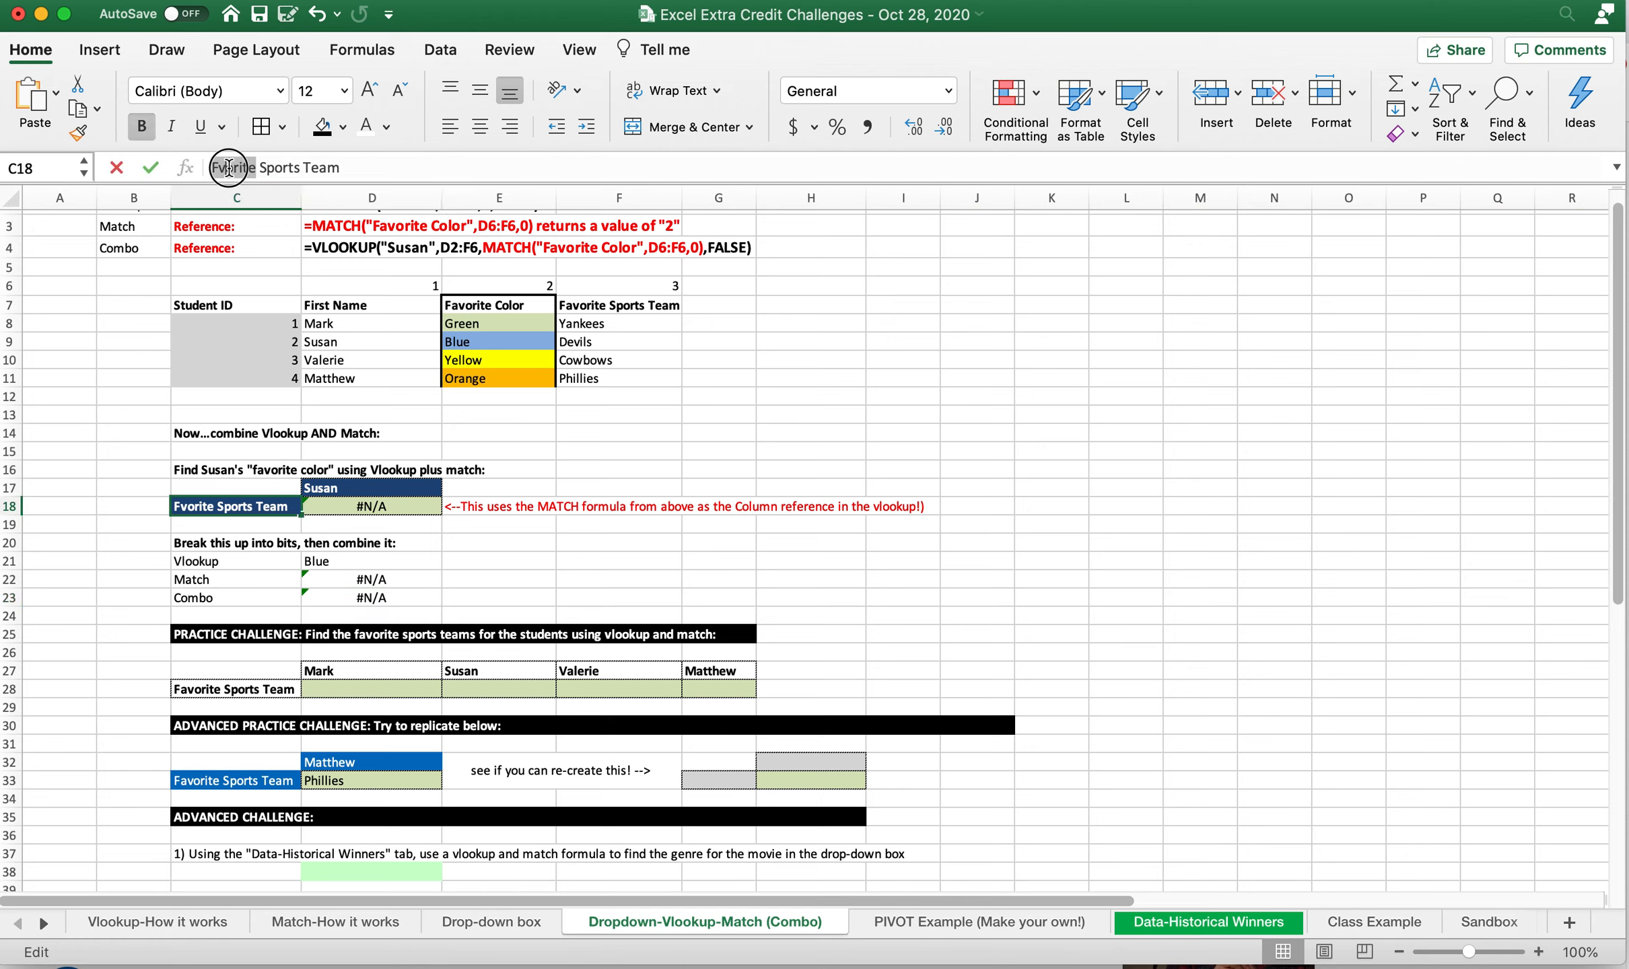
{"action": "key", "text": "Escape"}
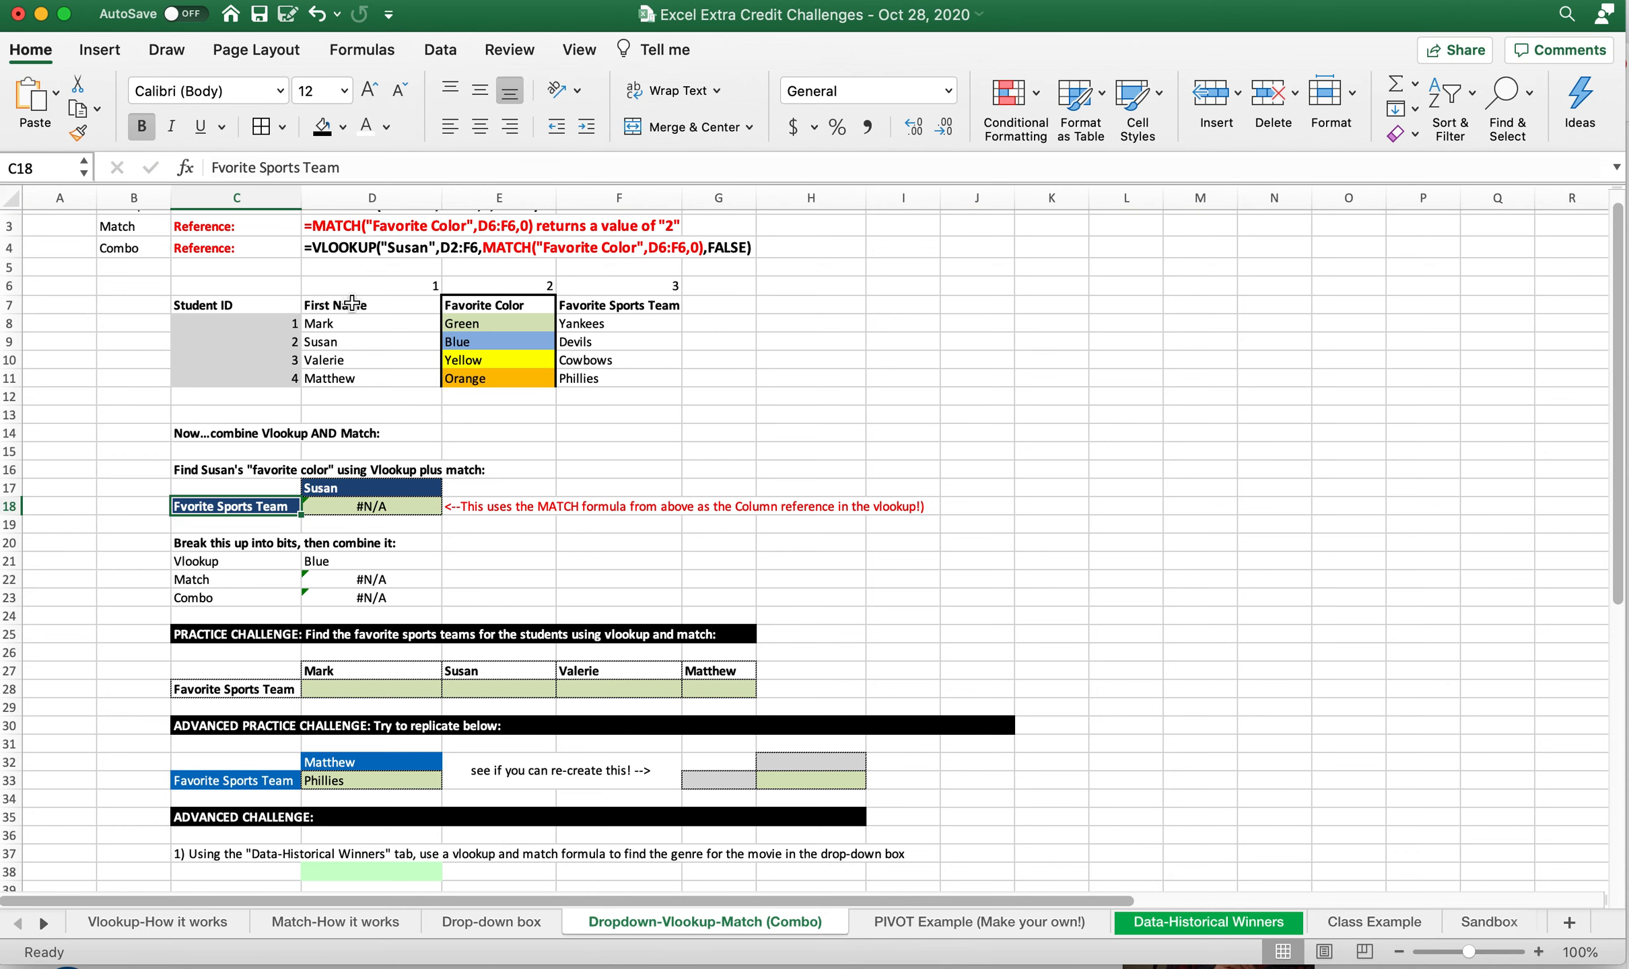
{"action": "left_click_drag", "start_coordinate": [377, 306], "coordinate": [629, 310]}
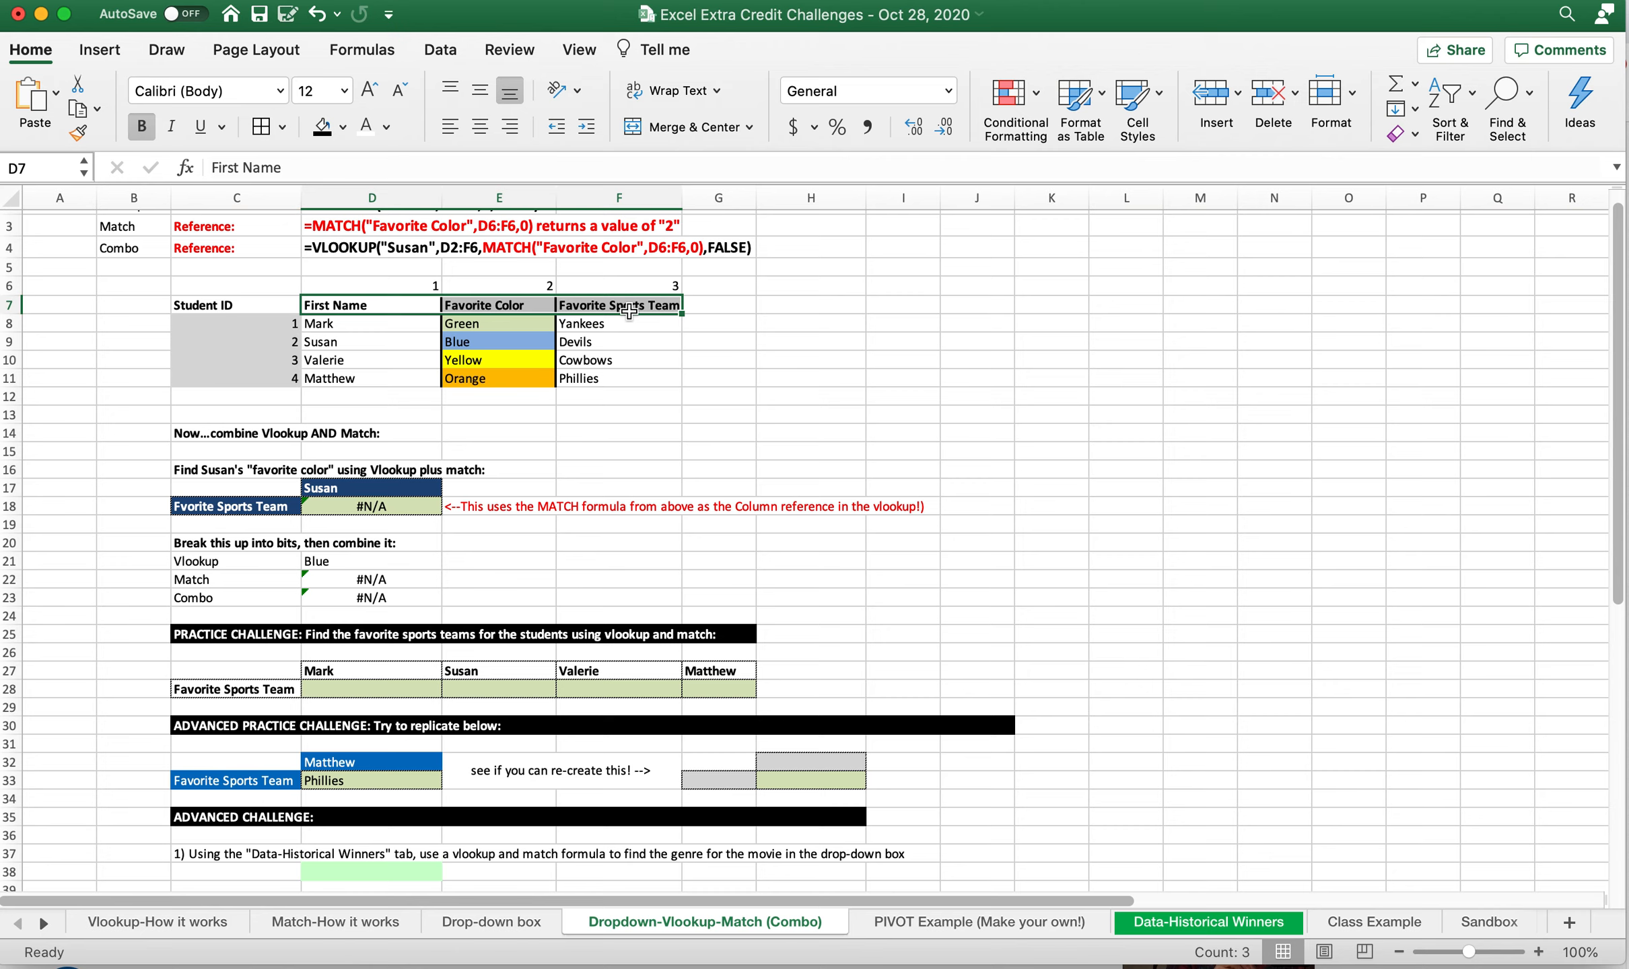
Correct the misspelled heading in C18 to read Favorite Sports Team
{"action": "right_click", "coordinate": [227, 510]}
{"action": "left_click", "coordinate": [190, 510]}
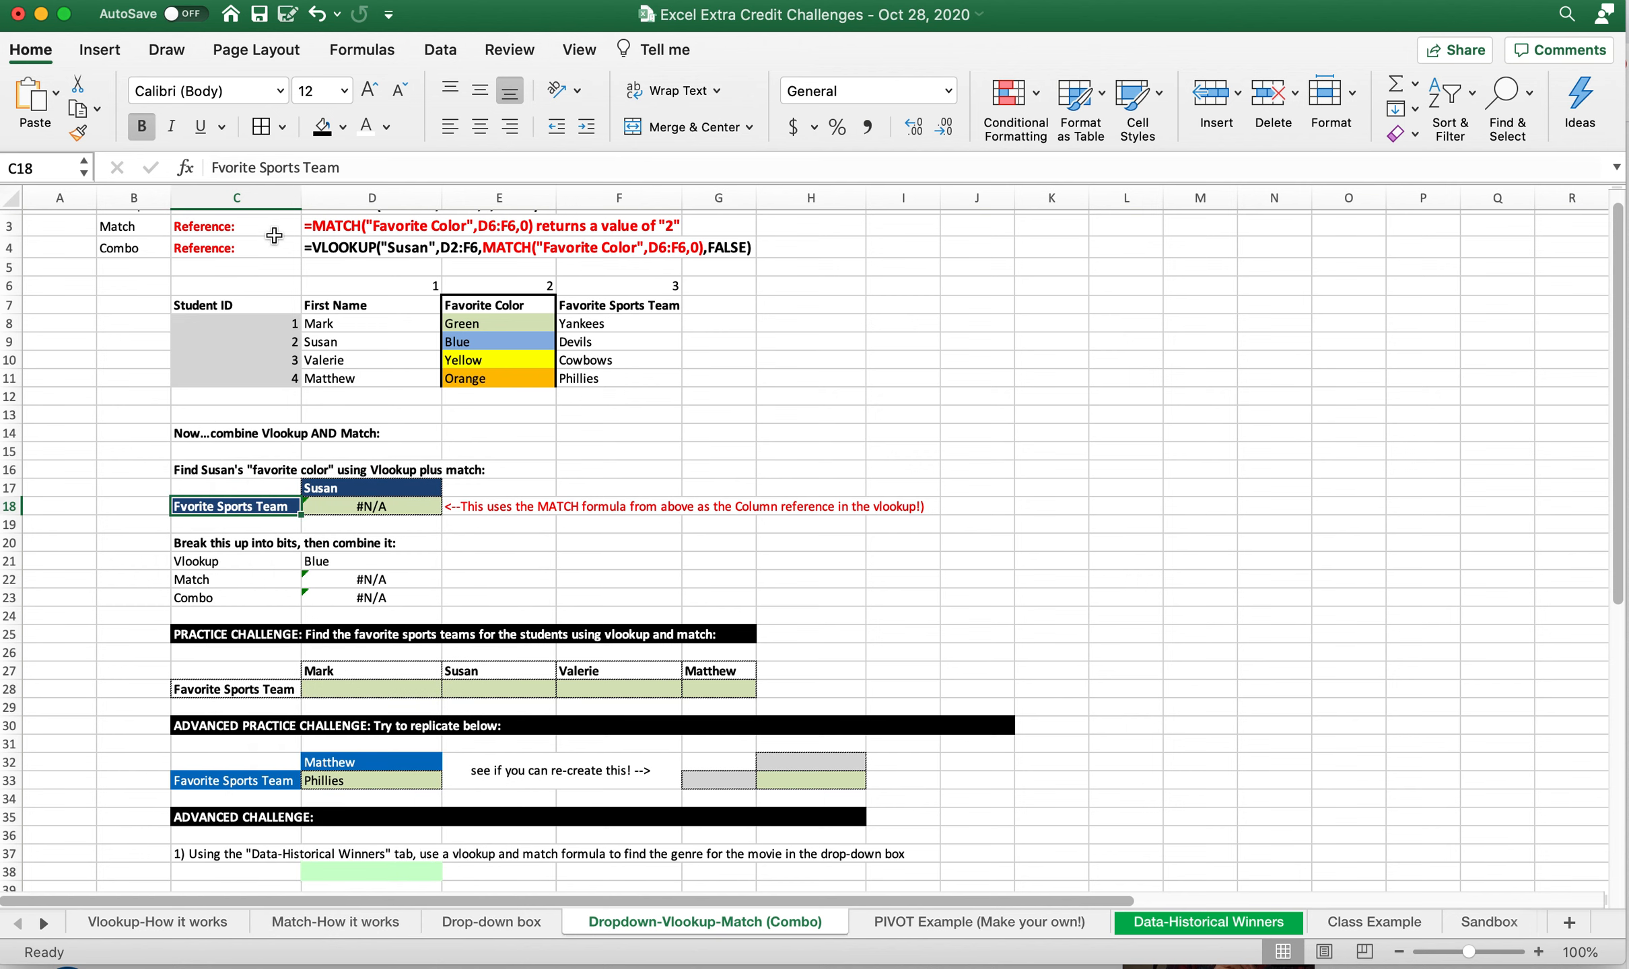
{"action": "left_click", "coordinate": [222, 169]}
{"action": "type", "text": "a"}
{"action": "key", "text": "Return"}
{"action": "key", "text": "Up"}
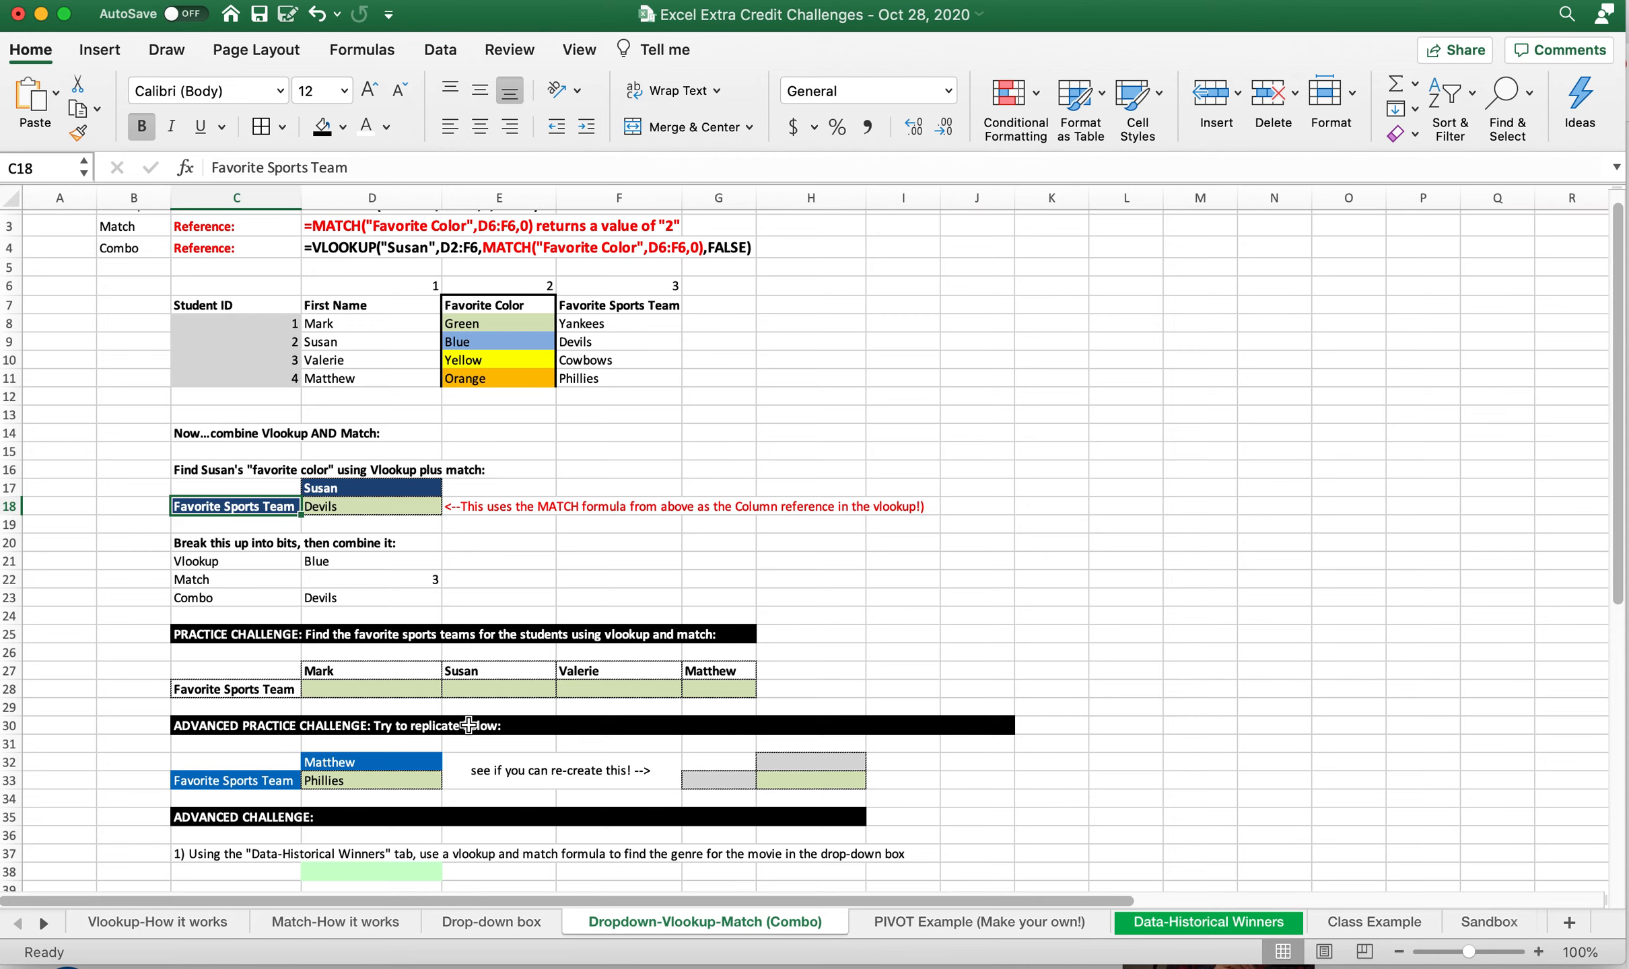
Test the heading drop-down in C33 by choosing Favorite Color and switching back to Favorite Sports Team
{"action": "scroll", "coordinate": [370, 741], "scroll_direction": "down", "scroll_amount": 1}
{"action": "left_click", "coordinate": [264, 757]}
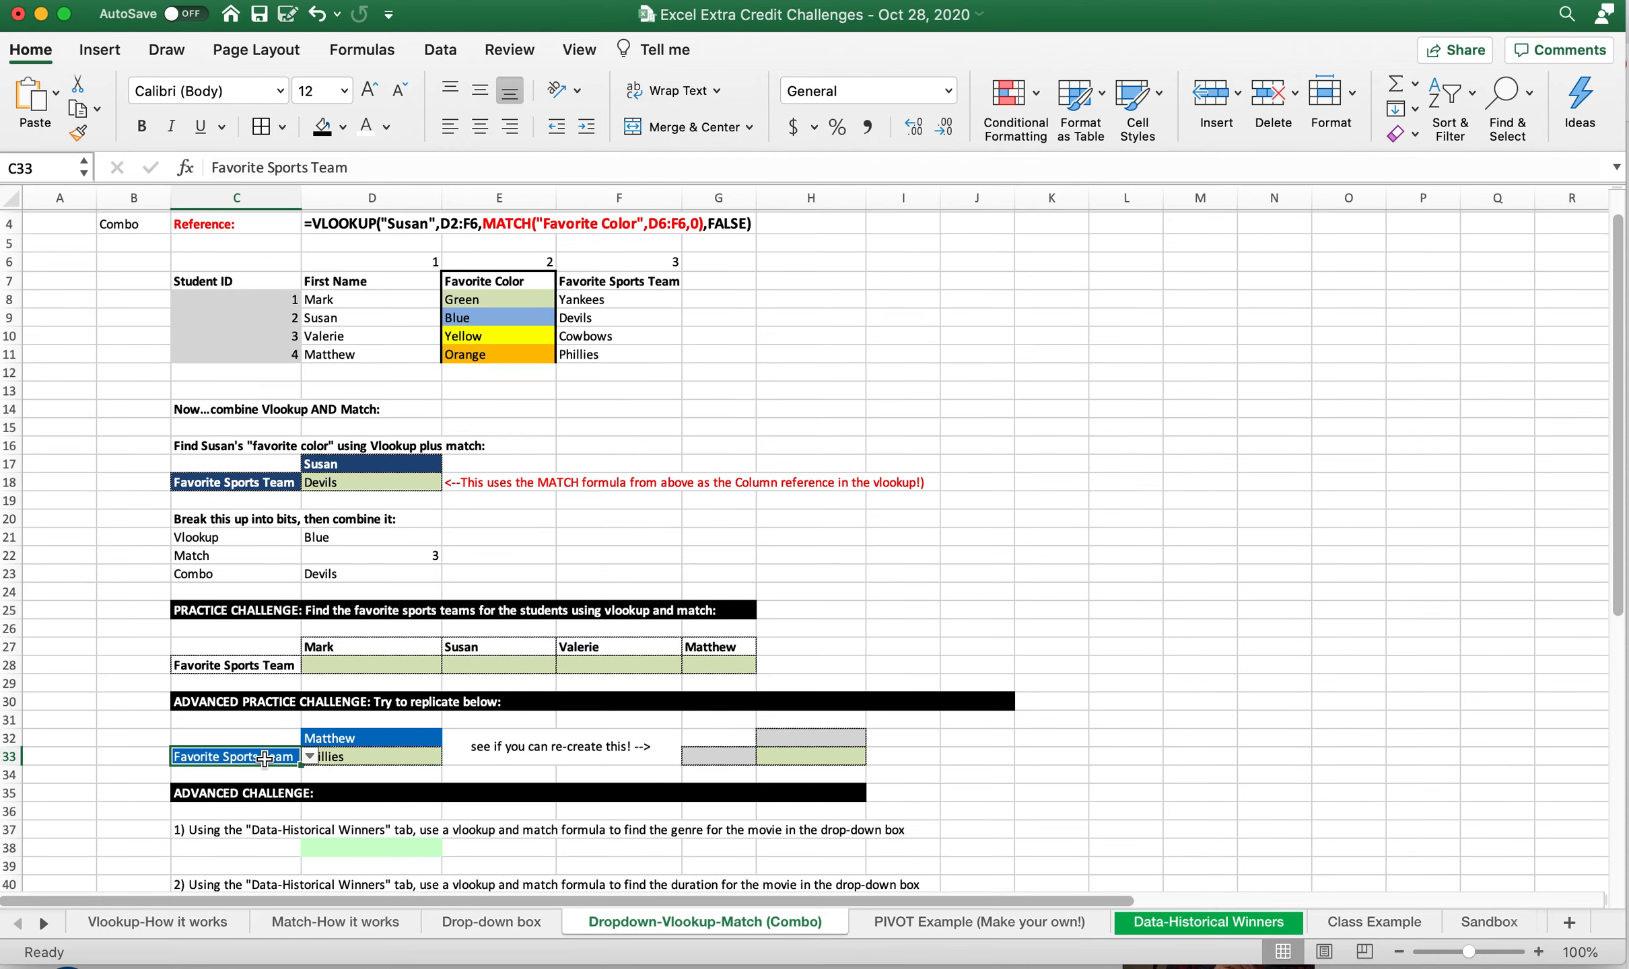
{"action": "left_click", "coordinate": [309, 756]}
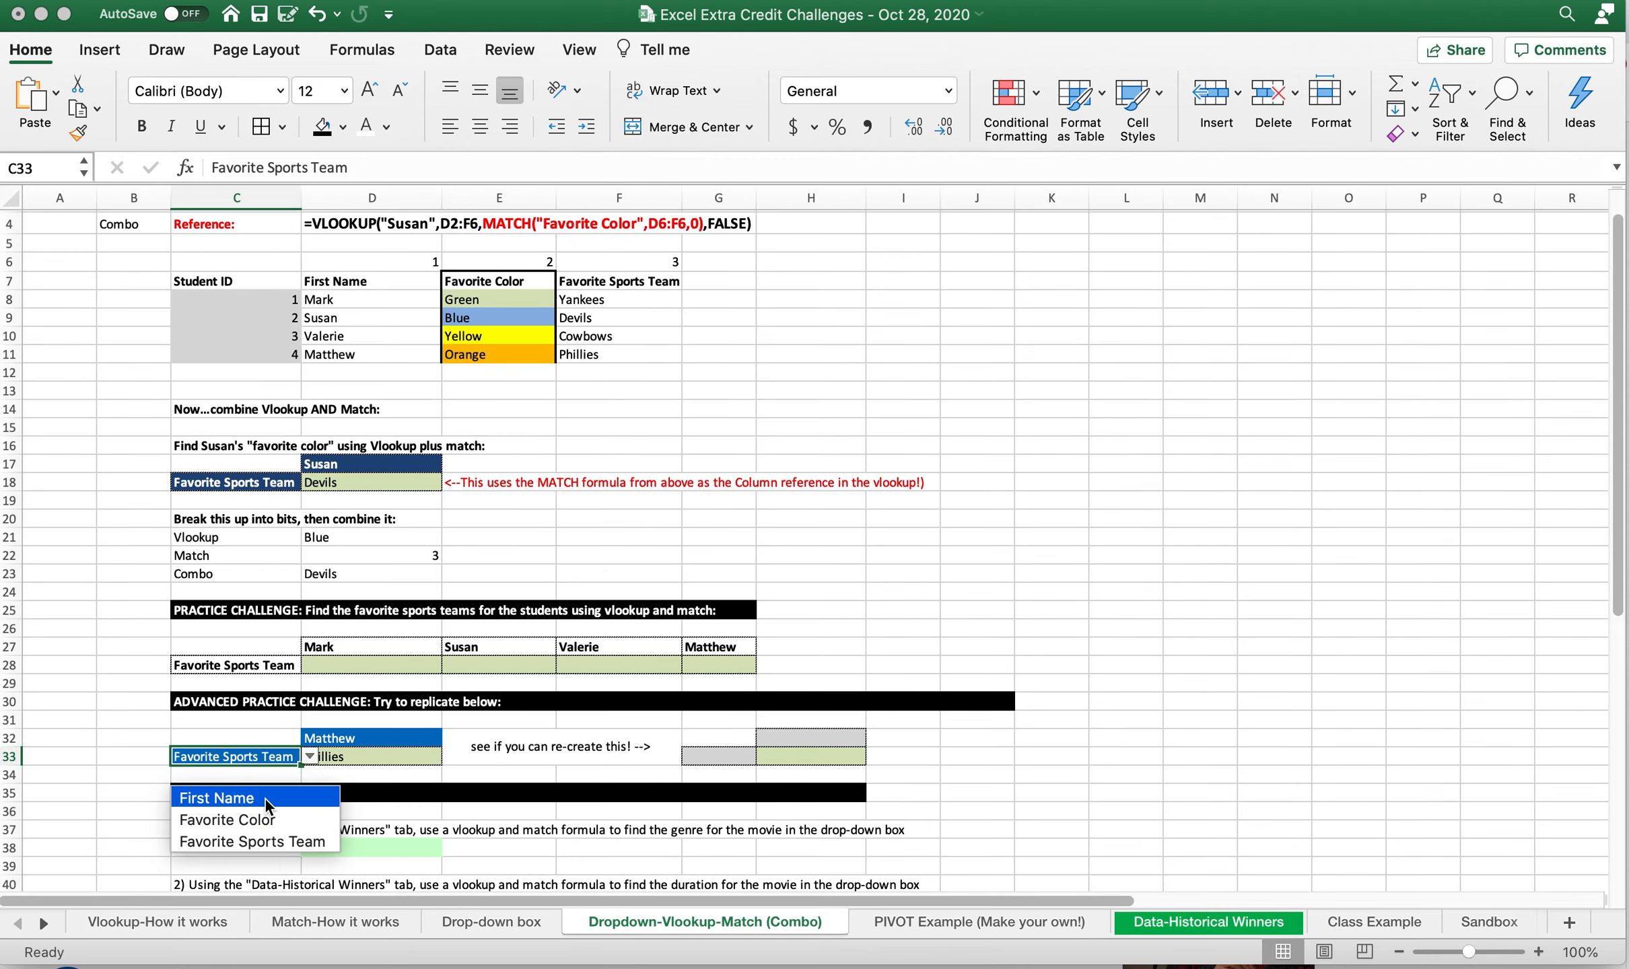
{"action": "left_click", "coordinate": [259, 820]}
{"action": "left_click", "coordinate": [310, 756]}
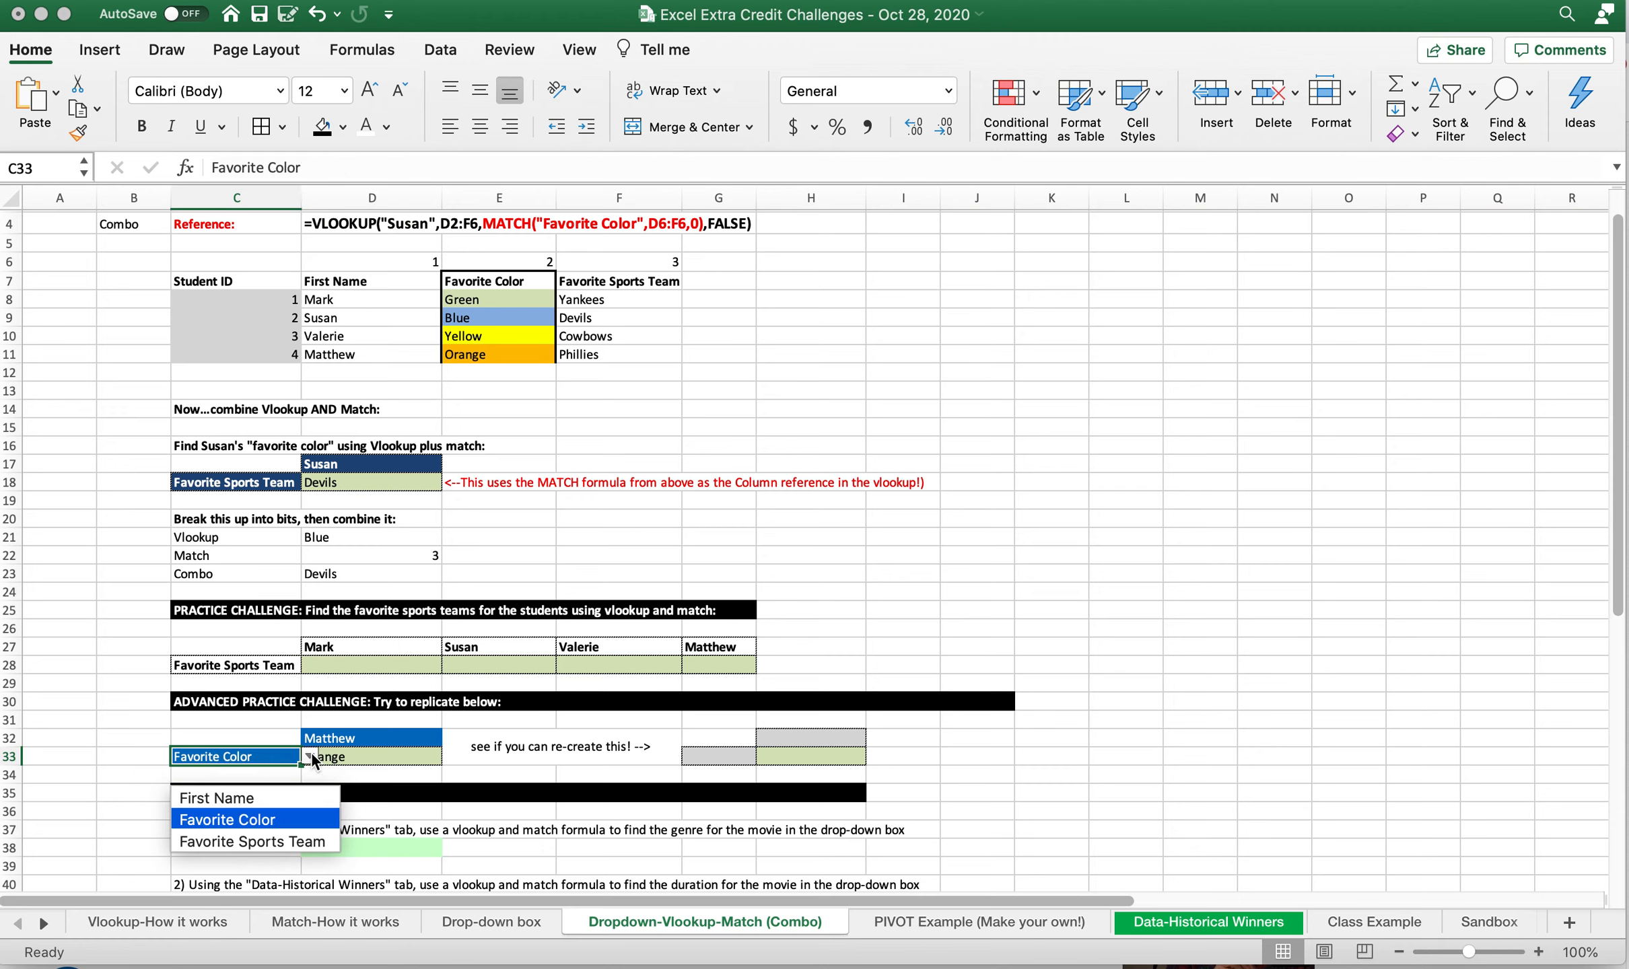
{"action": "left_click", "coordinate": [271, 839]}
Choose the second listed student in the D32 name drop-down and check the lookup block C32:D33
{"action": "left_click", "coordinate": [434, 736]}
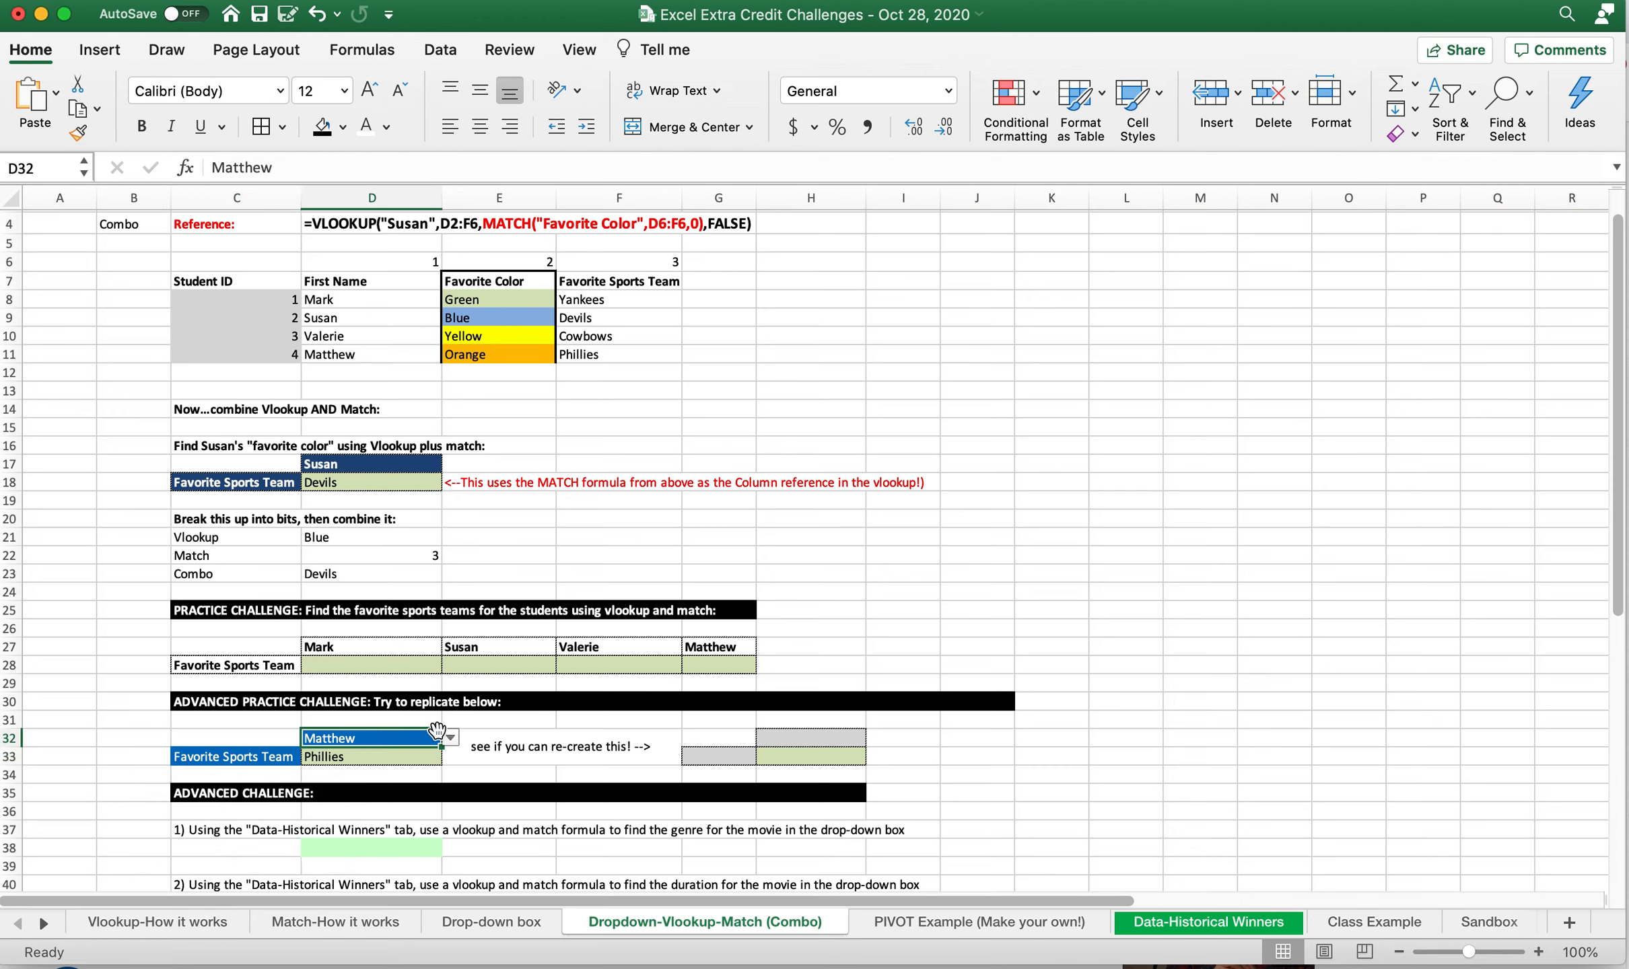
{"action": "left_click", "coordinate": [449, 738]}
{"action": "left_click", "coordinate": [383, 801]}
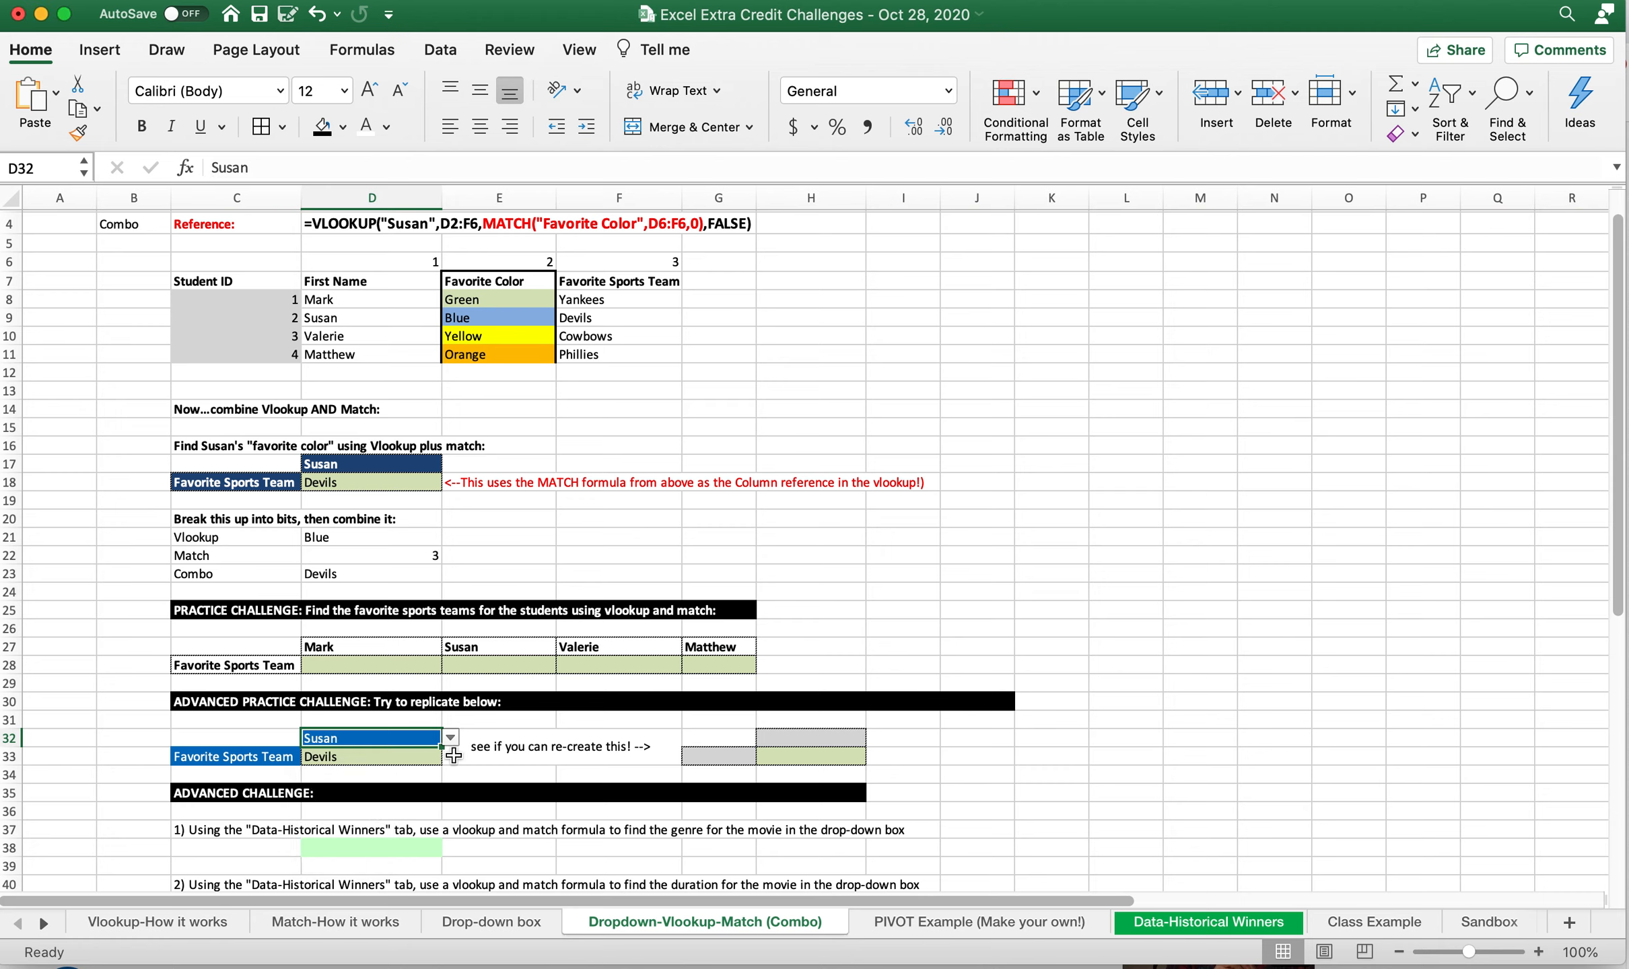
{"action": "left_click", "coordinate": [363, 754]}
{"action": "left_click_drag", "start_coordinate": [263, 744], "coordinate": [392, 751]}
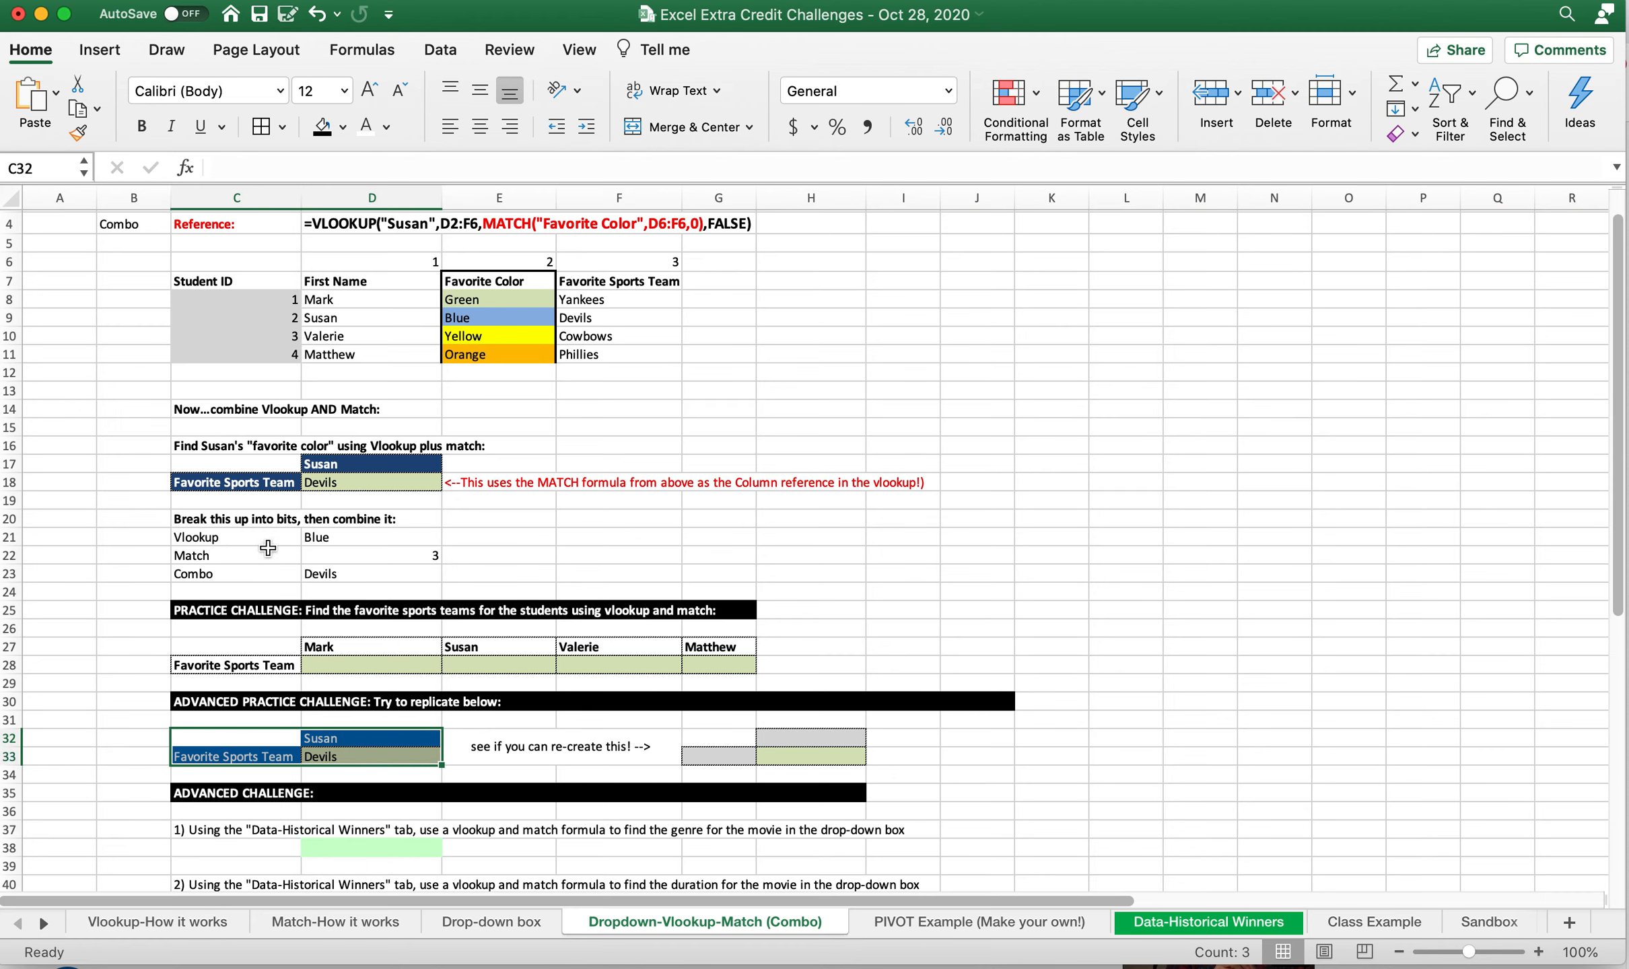
Review the worked example in C17:D18, the practice areas C27:G28 and G32:H33, and the advanced challenge questions in rows 37 to 40
{"action": "left_click_drag", "start_coordinate": [232, 465], "coordinate": [339, 483]}
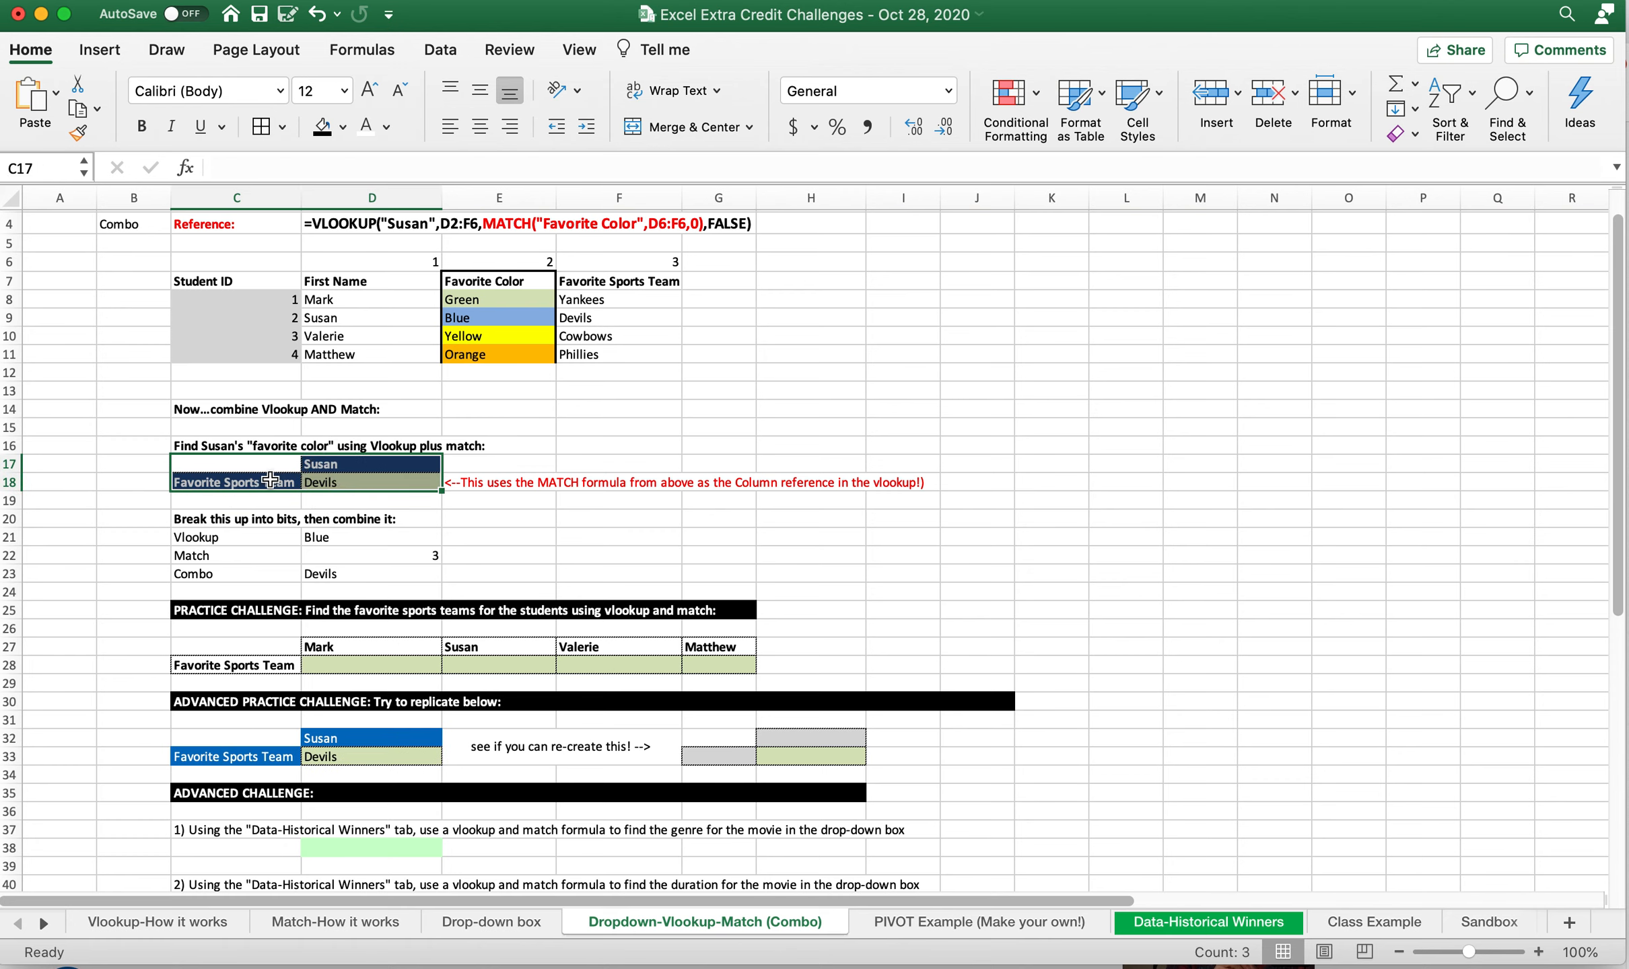
{"action": "left_click", "coordinate": [268, 481]}
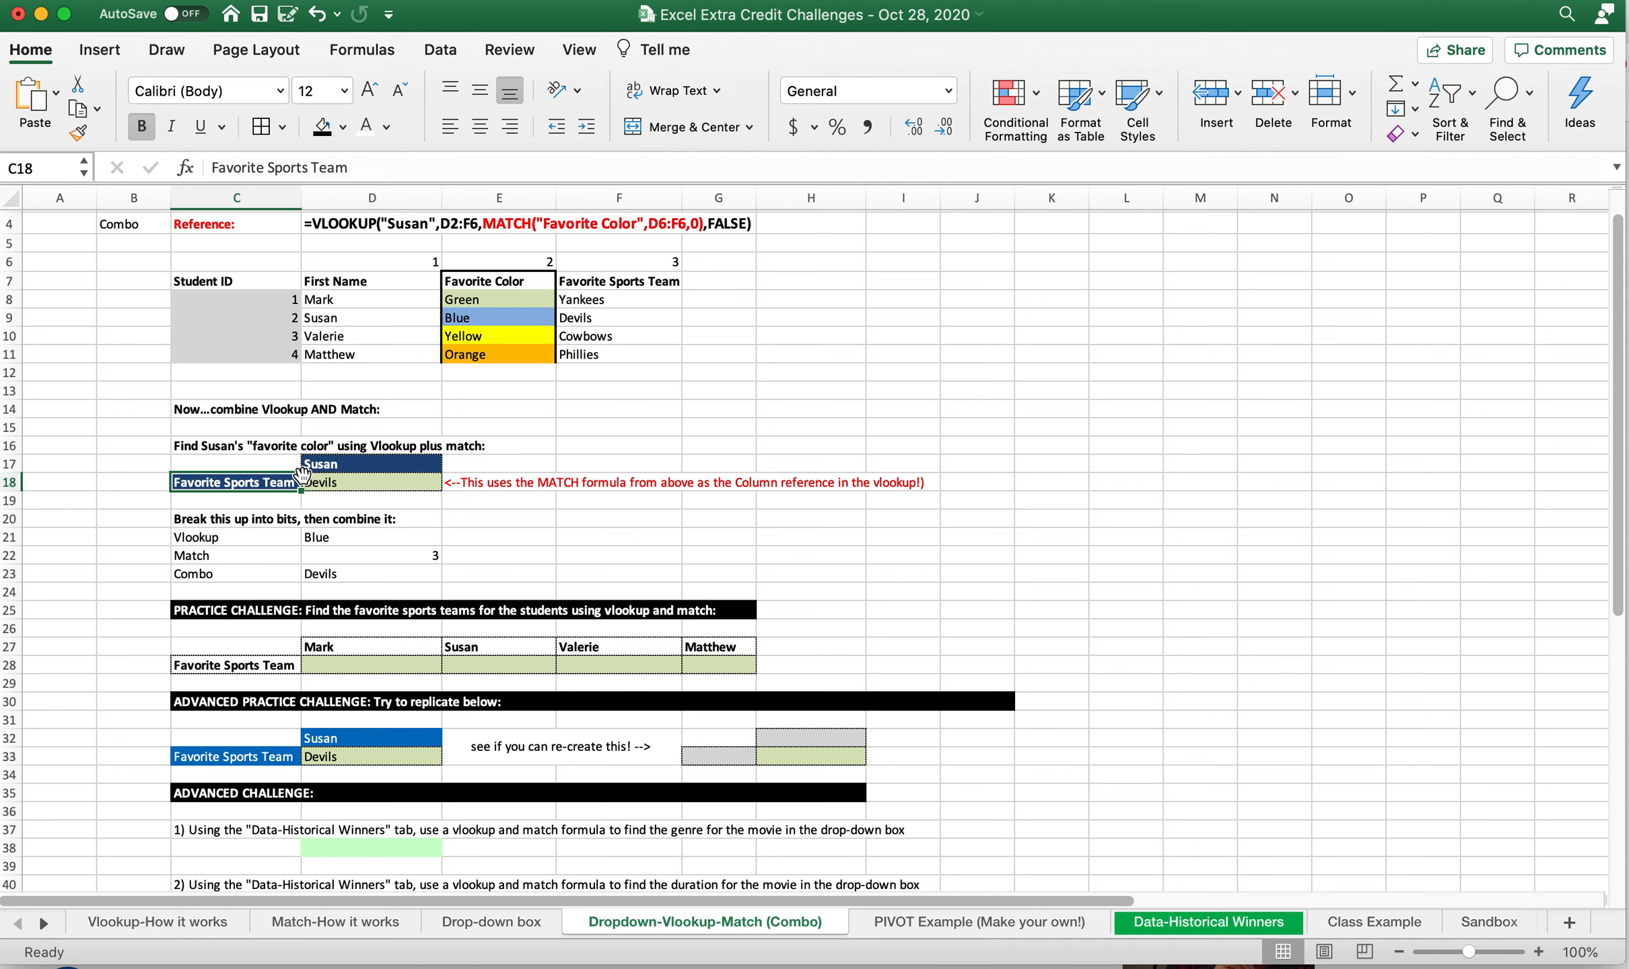
{"action": "left_click", "coordinate": [341, 461]}
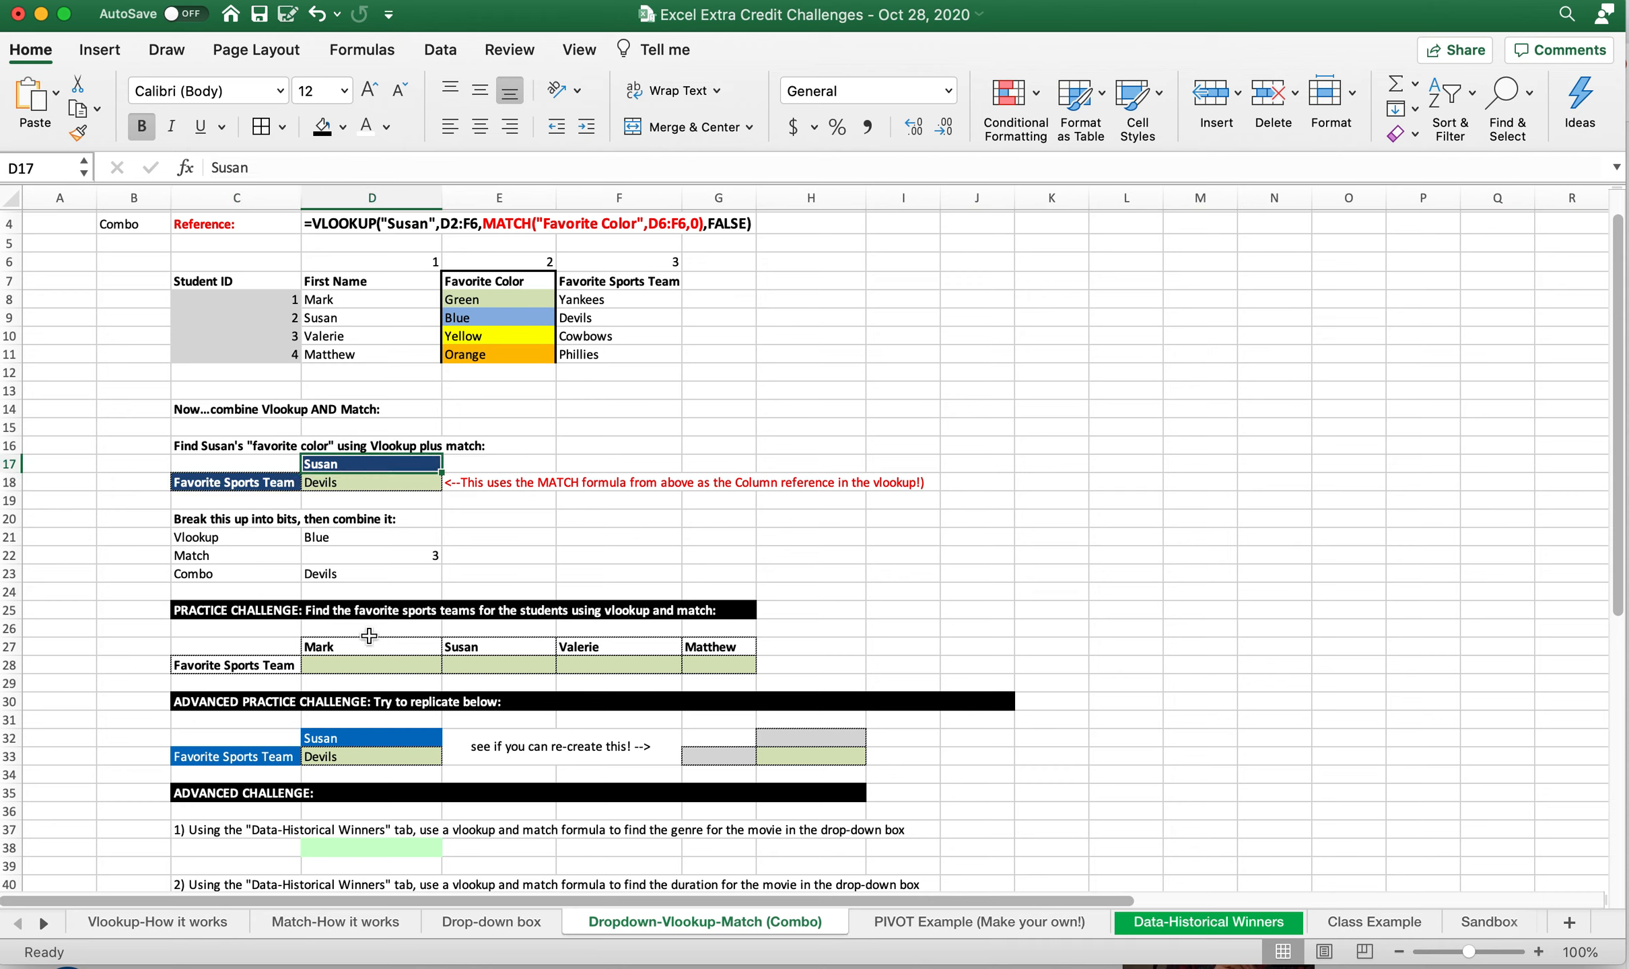
{"action": "left_click", "coordinate": [280, 606]}
{"action": "left_click_drag", "start_coordinate": [281, 650], "coordinate": [686, 667]}
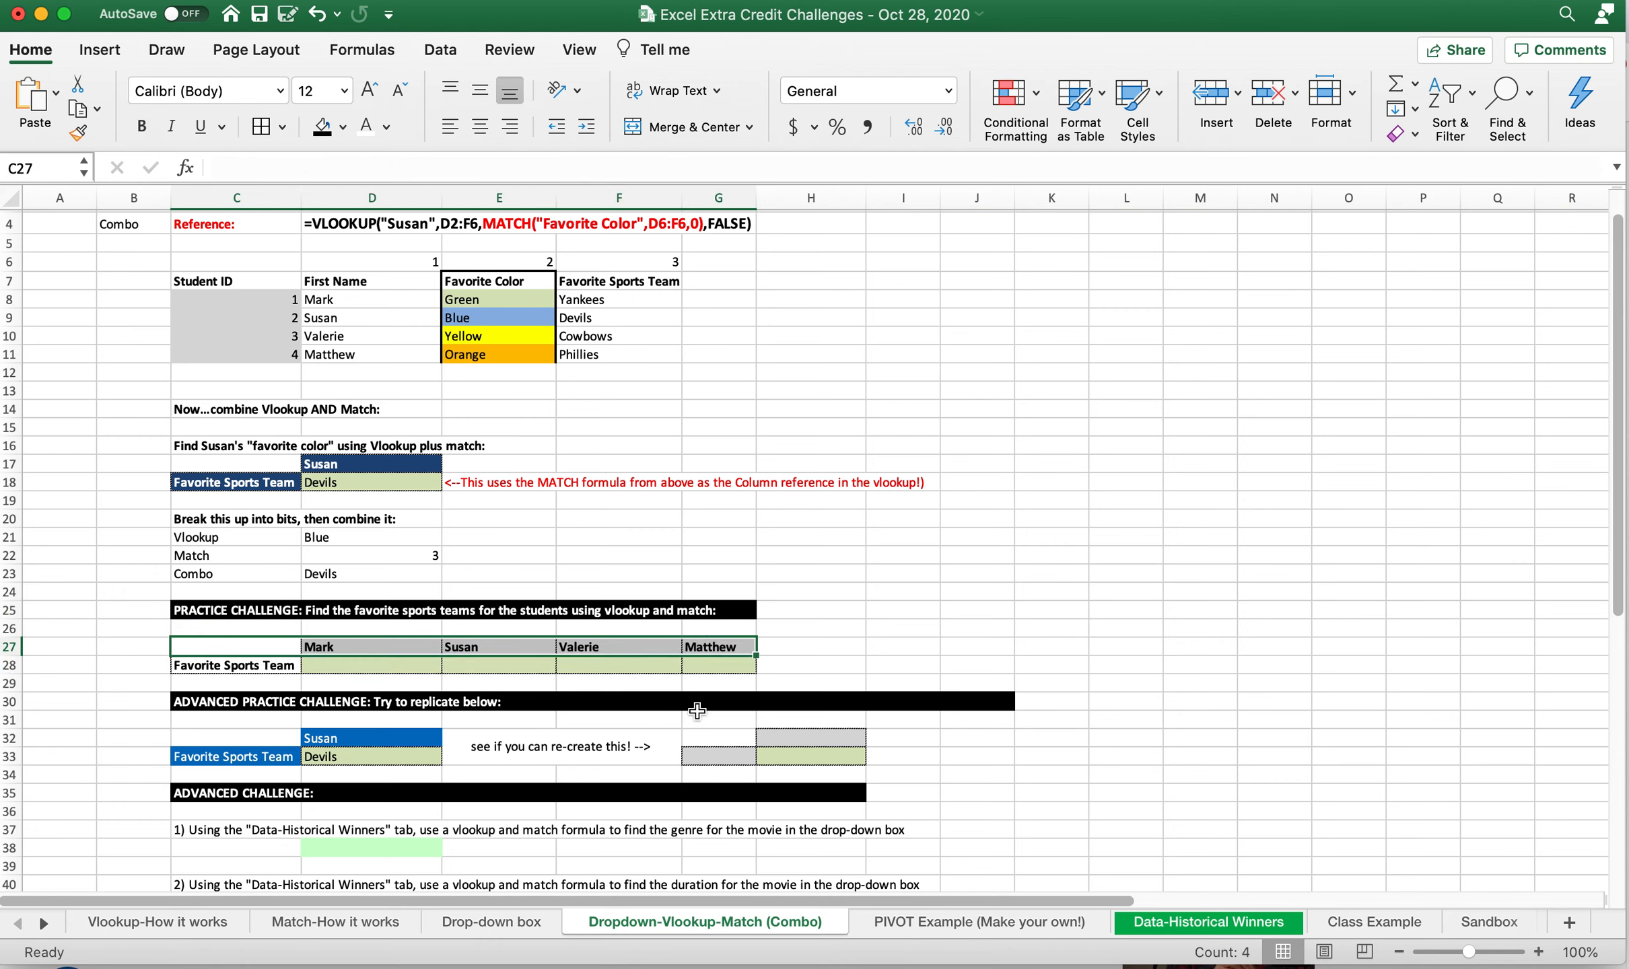
{"action": "left_click_drag", "start_coordinate": [727, 747], "coordinate": [825, 749]}
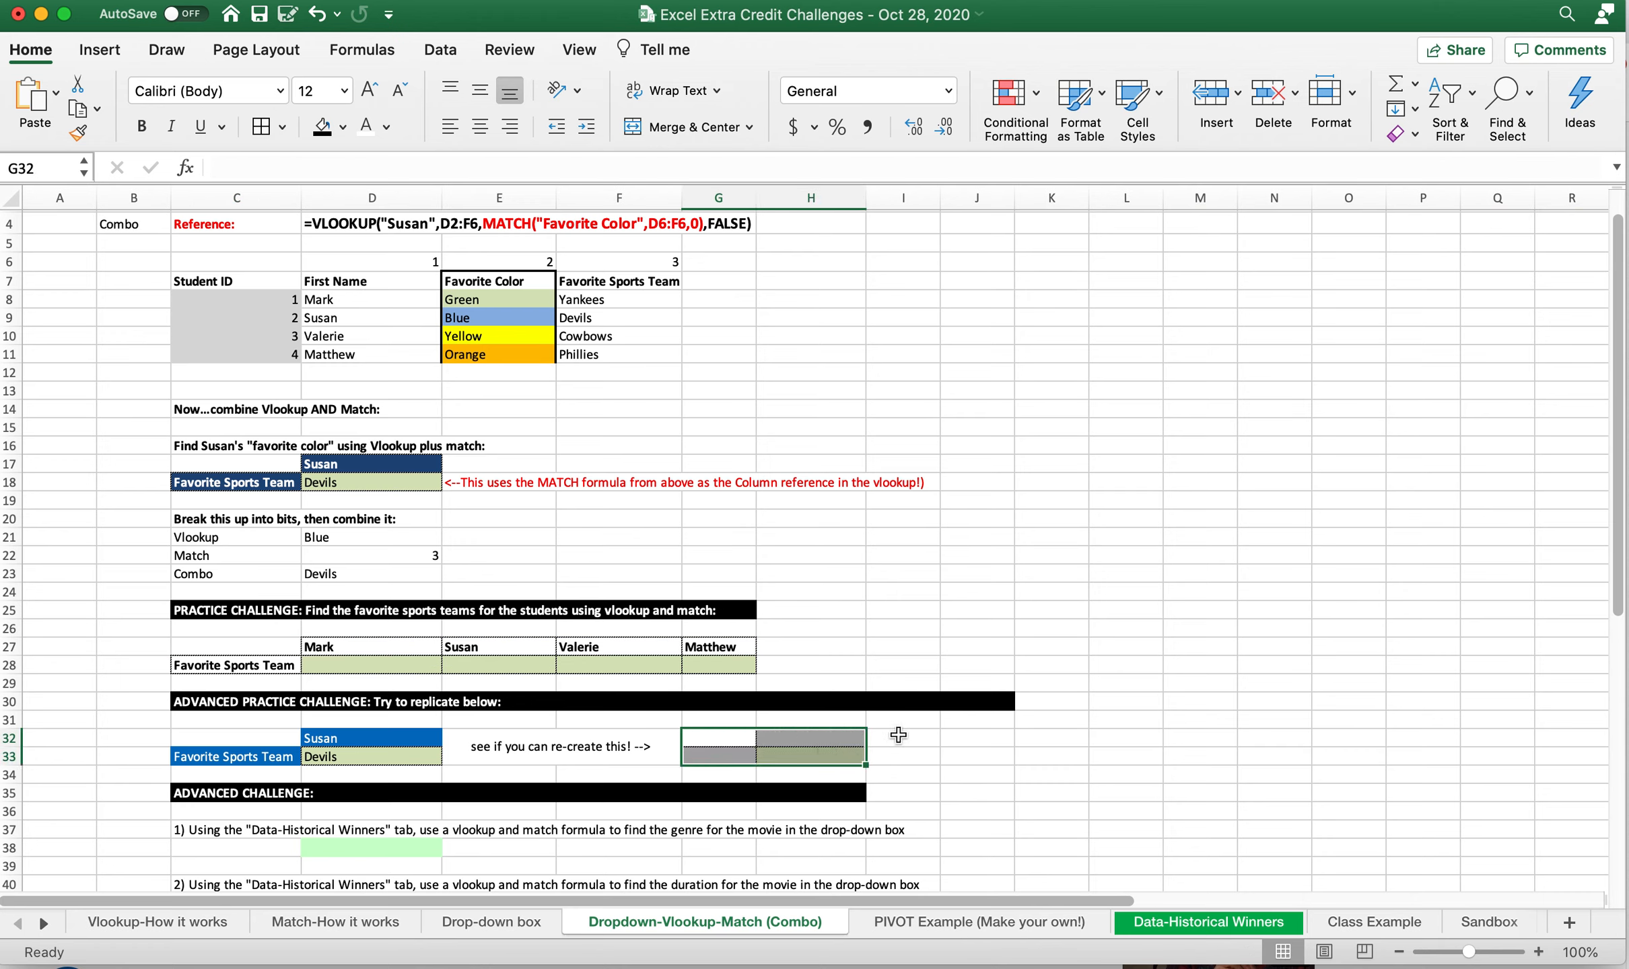
{"action": "left_click_drag", "start_coordinate": [739, 740], "coordinate": [808, 755]}
{"action": "scroll", "coordinate": [324, 623], "scroll_direction": "down", "scroll_amount": 5}
{"action": "left_click_drag", "start_coordinate": [229, 598], "coordinate": [389, 649]}
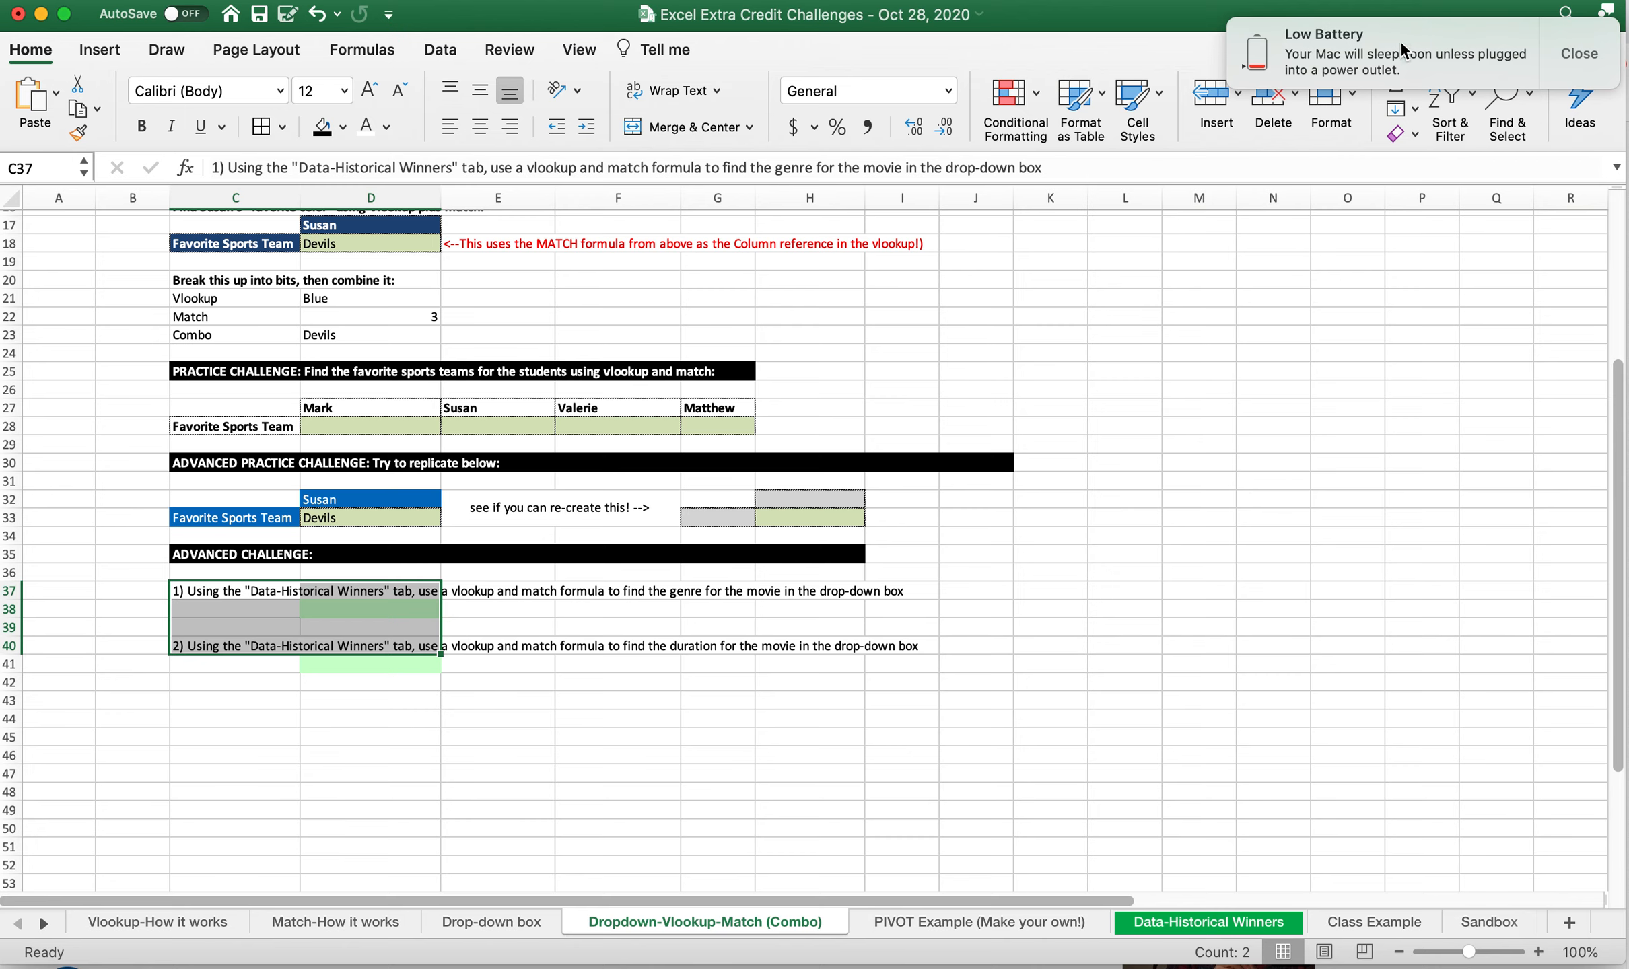
{"action": "left_click", "coordinate": [1565, 49]}
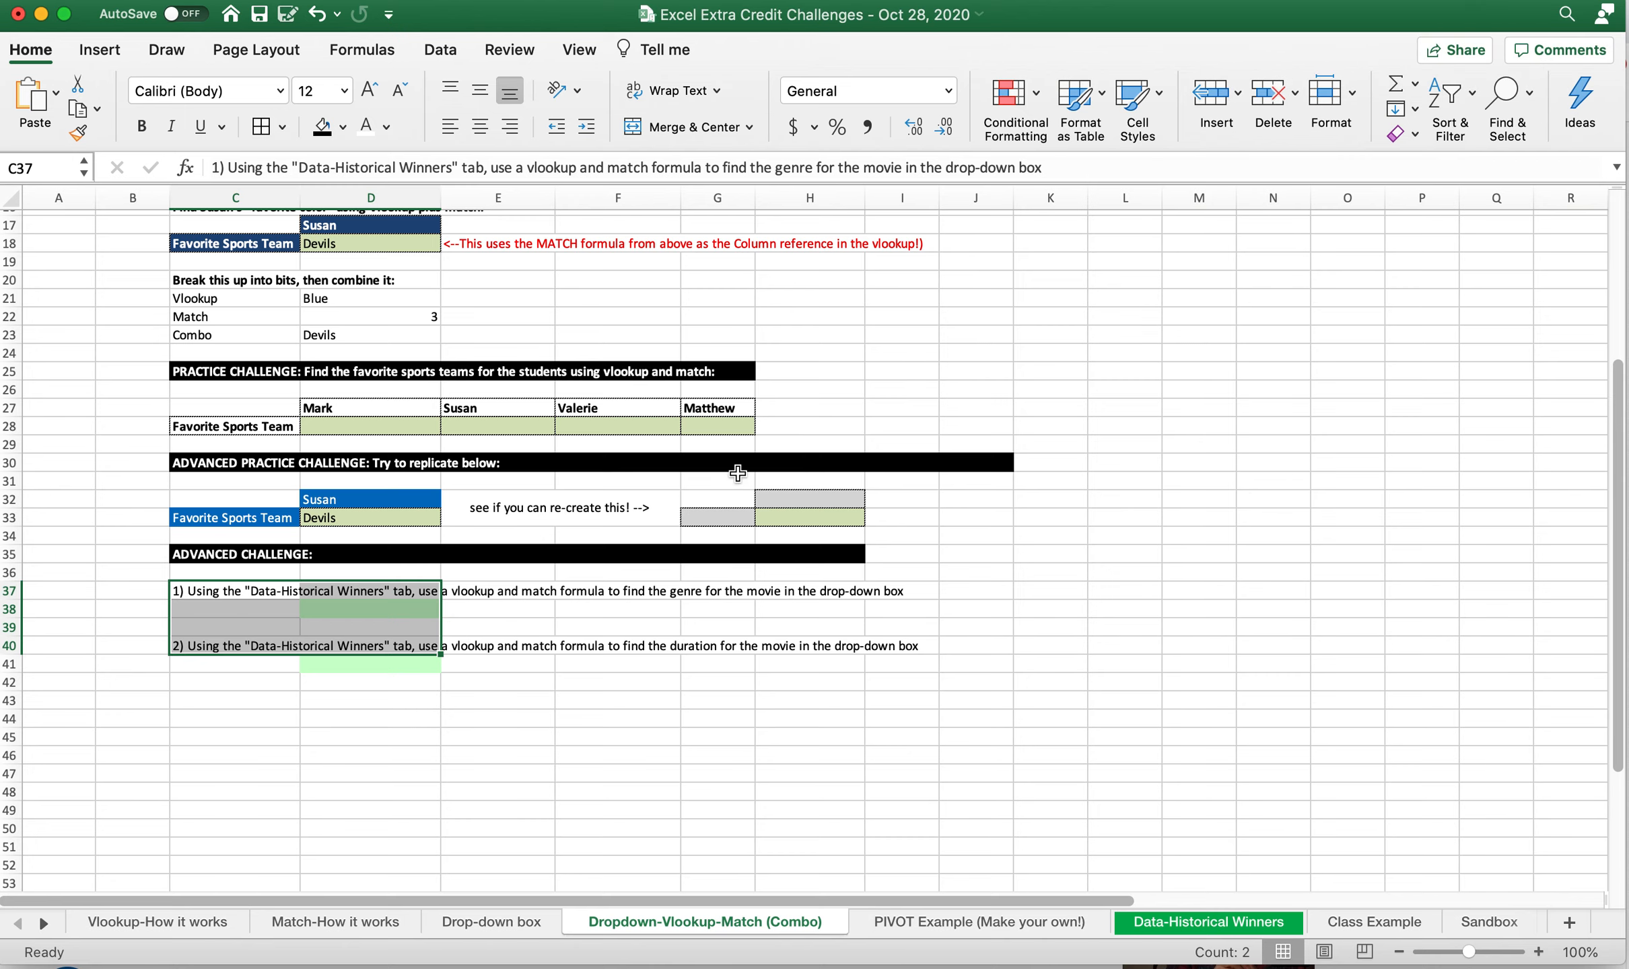
{"action": "scroll", "coordinate": [737, 473], "scroll_direction": "up", "scroll_amount": 5}
{"action": "scroll", "coordinate": [736, 473], "scroll_direction": "up", "scroll_amount": 1}
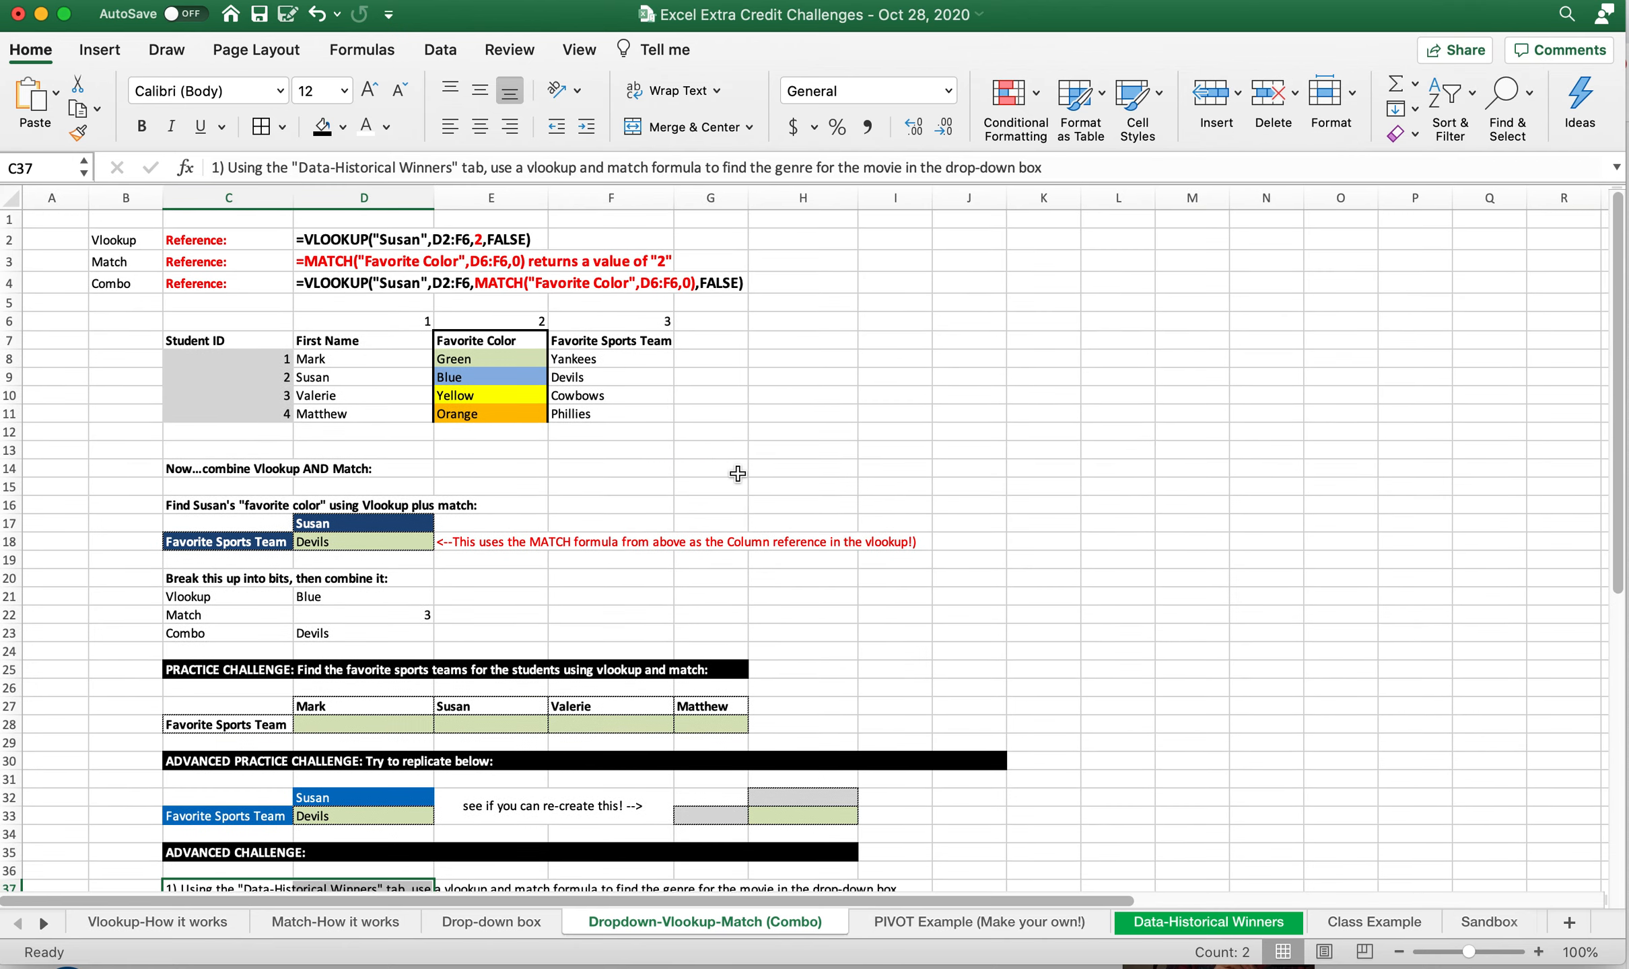